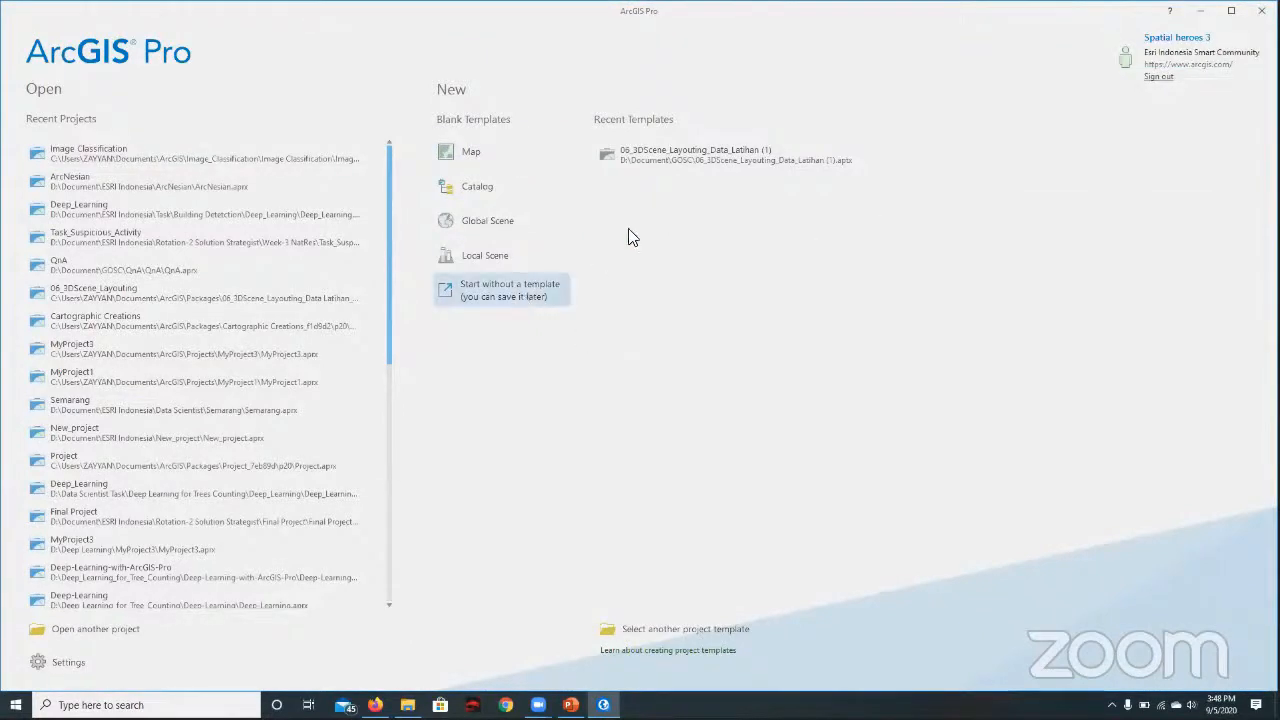
{"action": "left_click", "coordinate": [516, 162]}
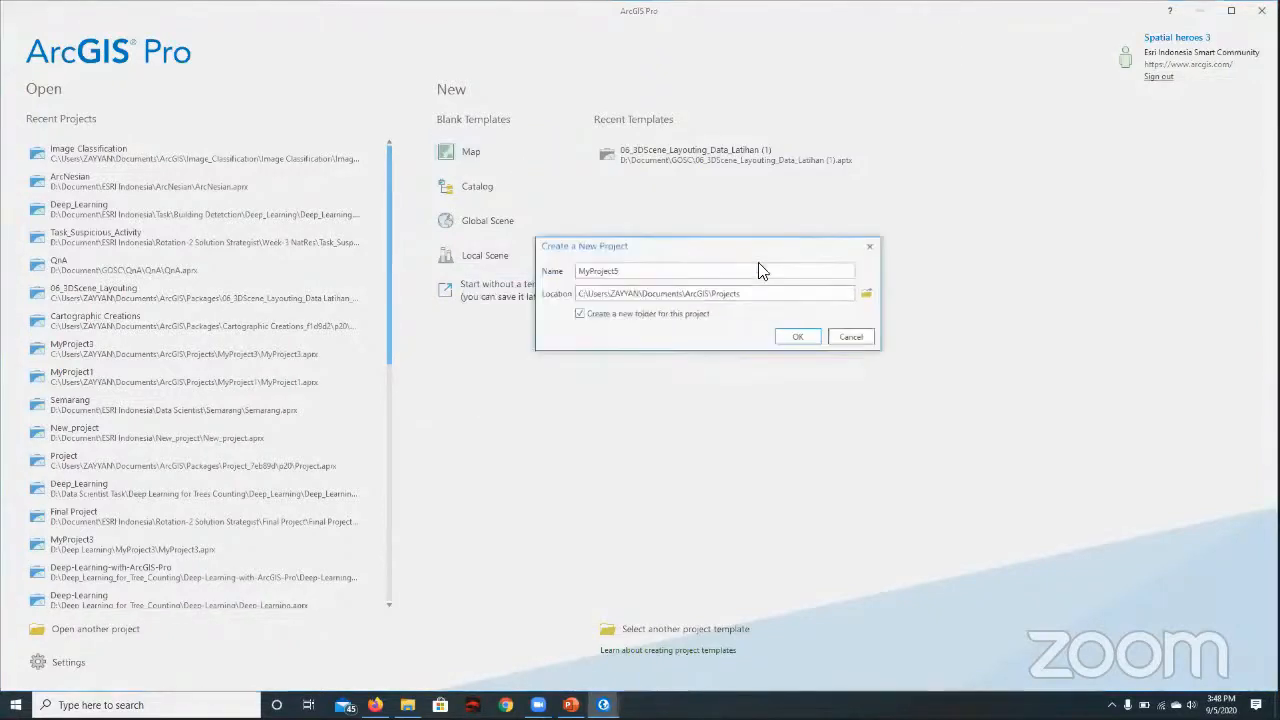
{"action": "double_click", "coordinate": [651, 271]}
{"action": "type", "text": "Image Class"}
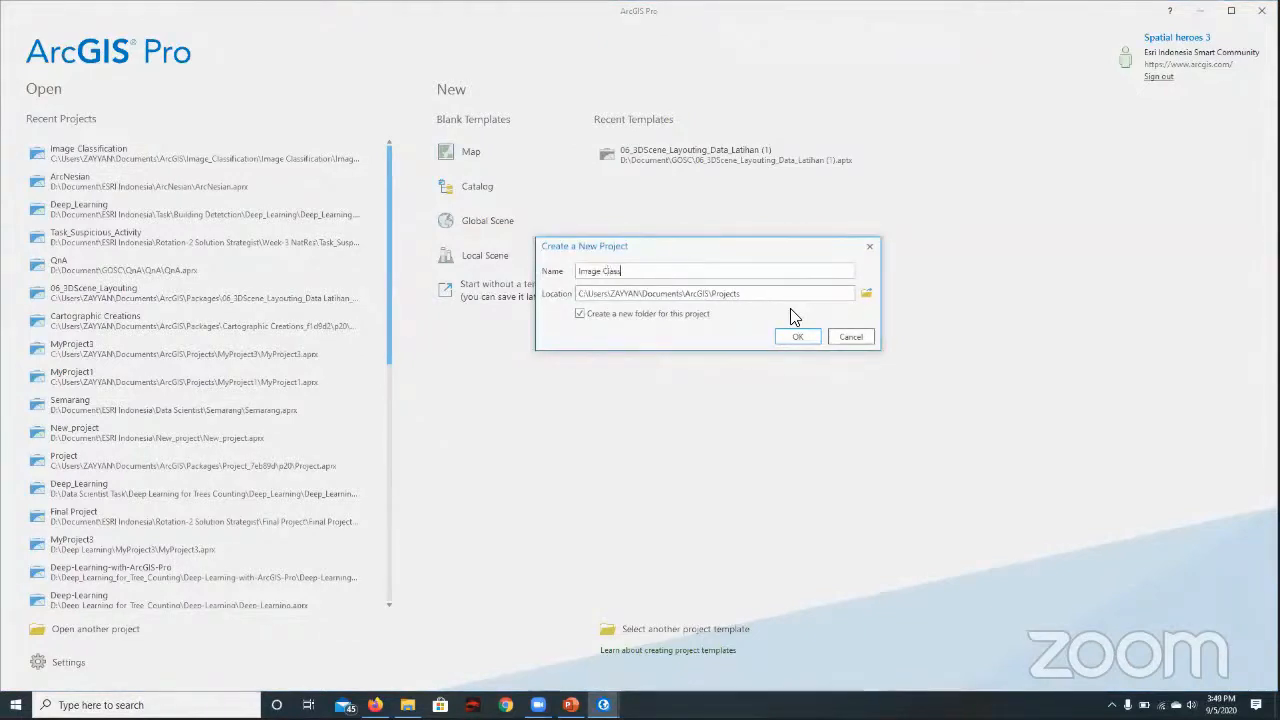
{"action": "type", "text": "ification"}
{"action": "left_click_drag", "start_coordinate": [683, 310], "coordinate": [704, 300]}
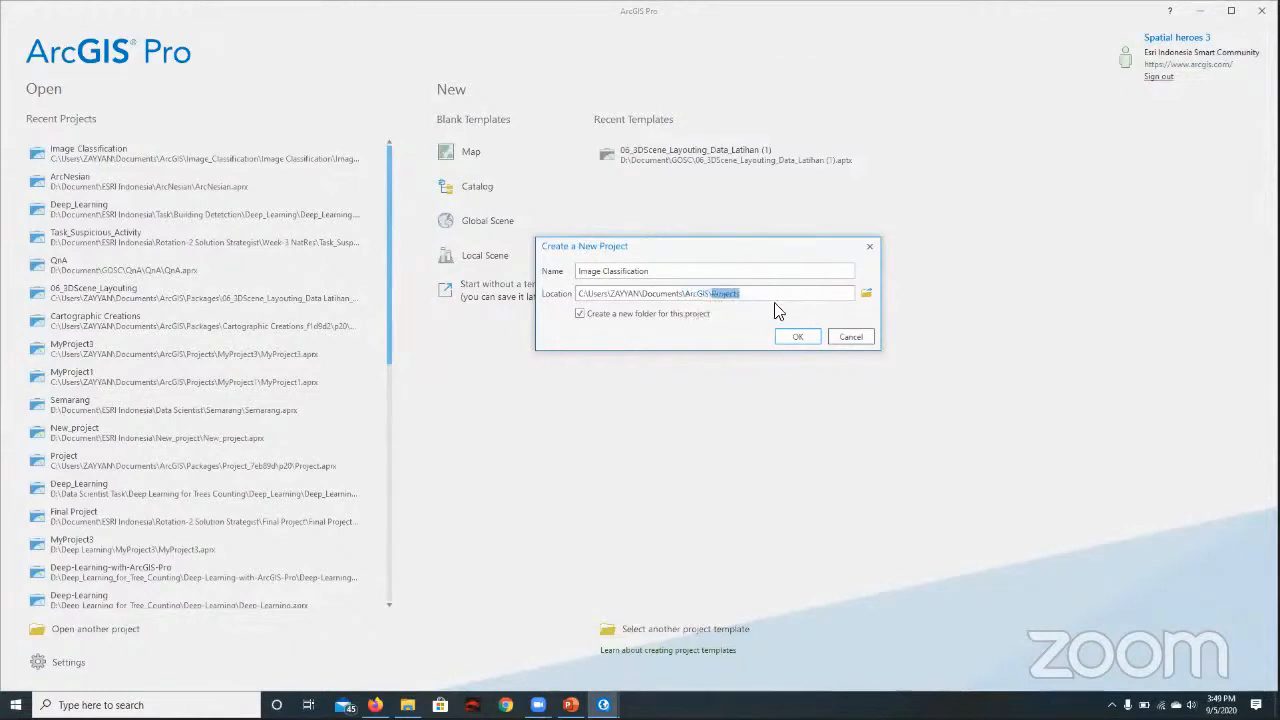
{"action": "type", "text": "Image"}
{"action": "key", "text": "BackSpace"}
{"action": "key", "text": "BackSpace"}
{"action": "type", "text": "_Classification"}
{"action": "left_click", "coordinate": [866, 293]}
{"action": "left_click", "coordinate": [420, 464]}
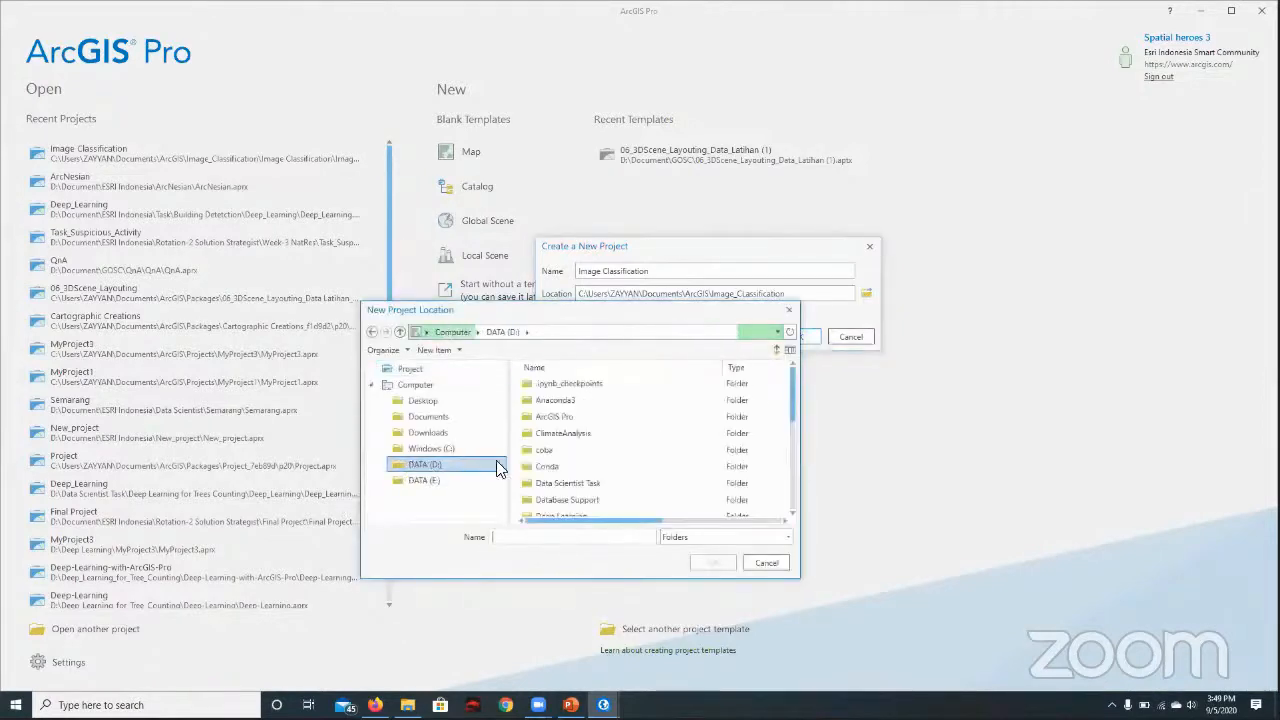
{"action": "scroll", "coordinate": [594, 466], "scroll_direction": "down", "scroll_amount": 1}
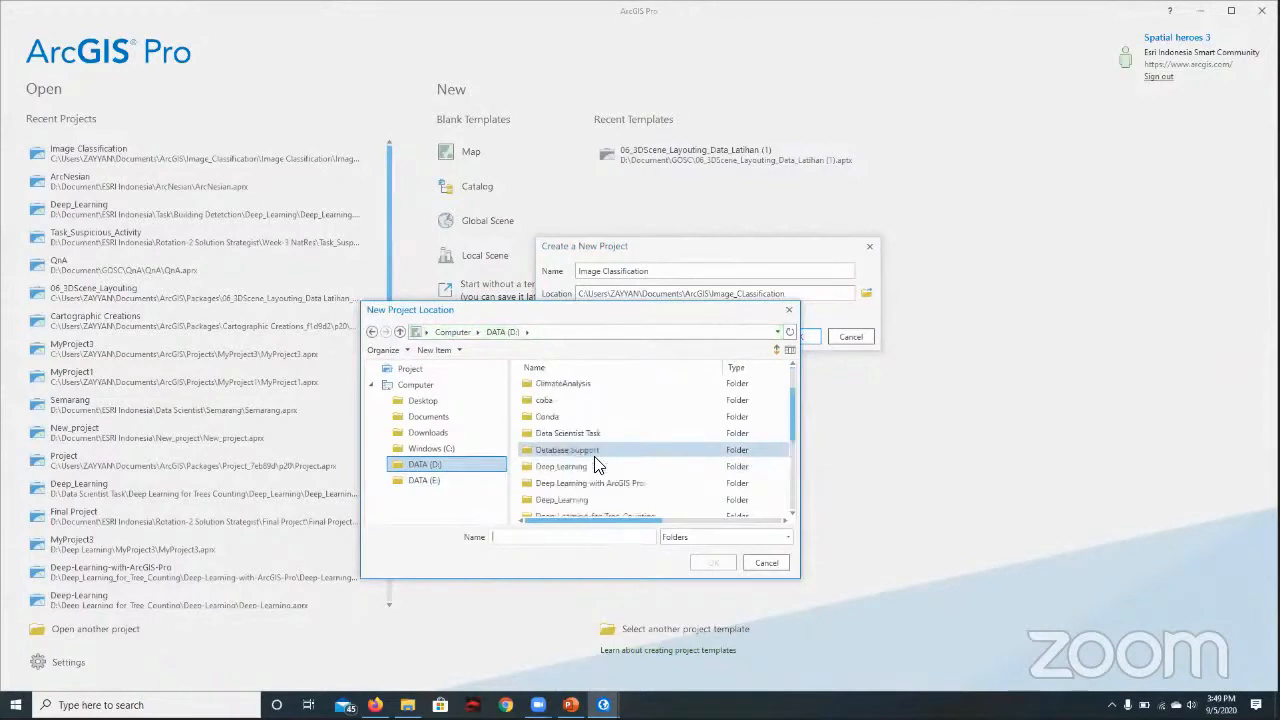
{"action": "scroll", "coordinate": [589, 461], "scroll_direction": "up", "scroll_amount": 1}
{"action": "scroll", "coordinate": [581, 480], "scroll_direction": "down", "scroll_amount": 1}
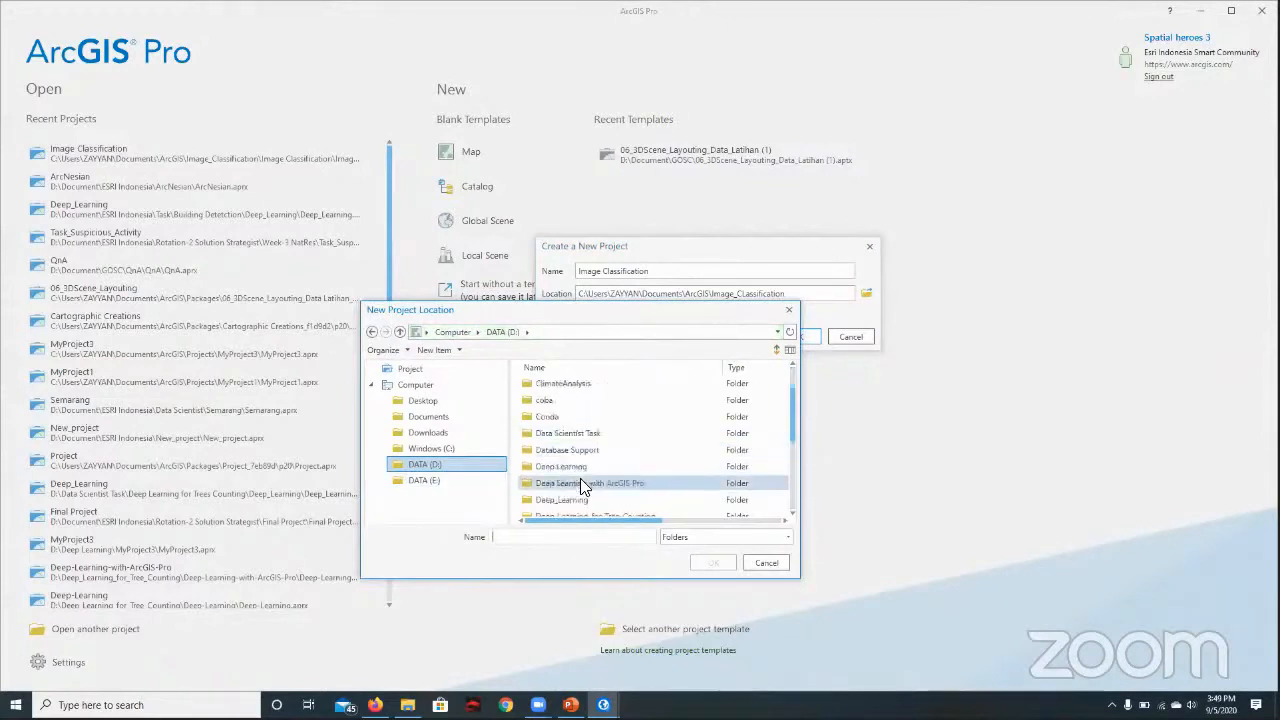
{"action": "left_click", "coordinate": [585, 450]}
{"action": "scroll", "coordinate": [595, 455], "scroll_direction": "up", "scroll_amount": 1}
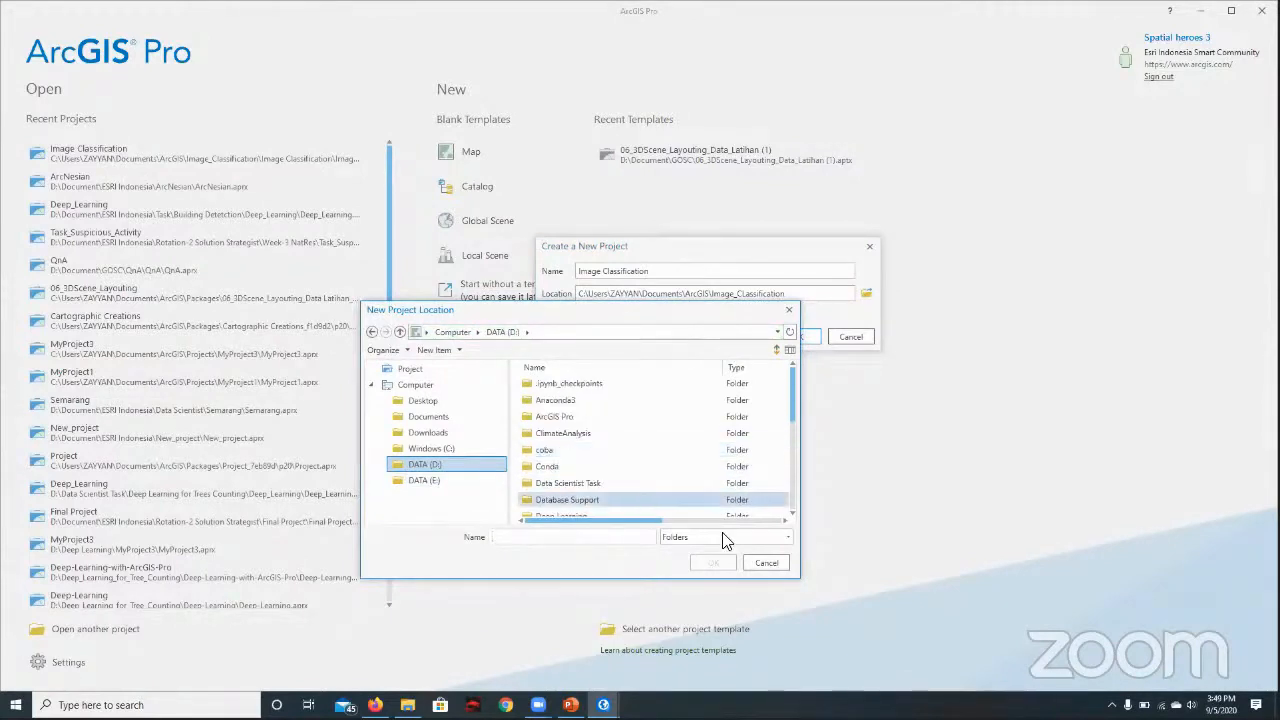
{"action": "left_click", "coordinate": [767, 562]}
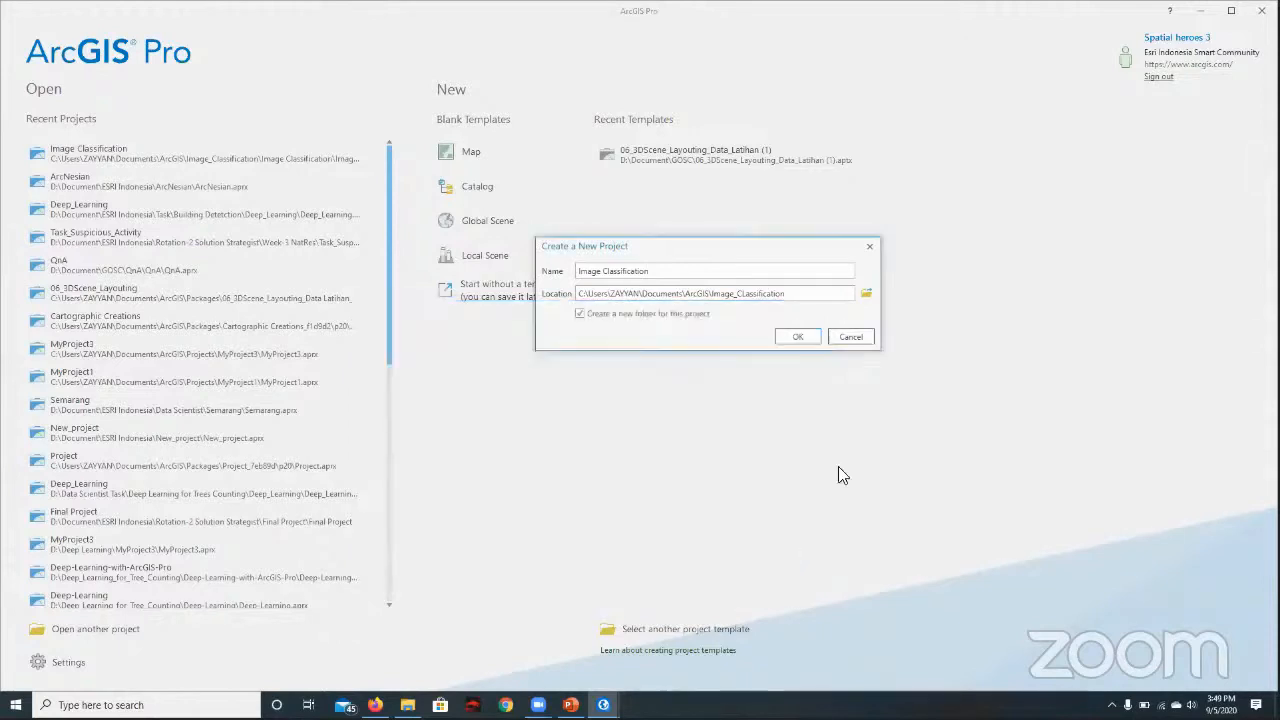
{"action": "left_click", "coordinate": [860, 334]}
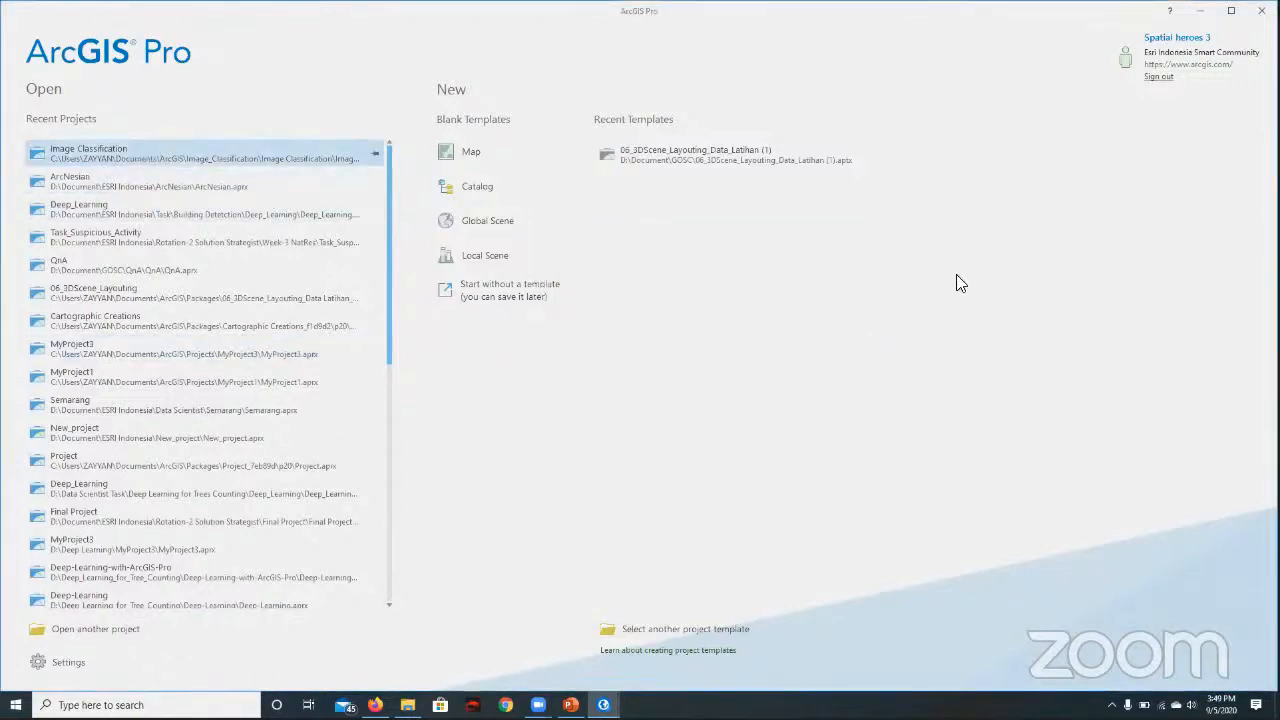
Step: Open the recent Image Classification project and hide its Digital_Globe_Palu.tif layer
{"action": "left_click", "coordinate": [182, 152]}
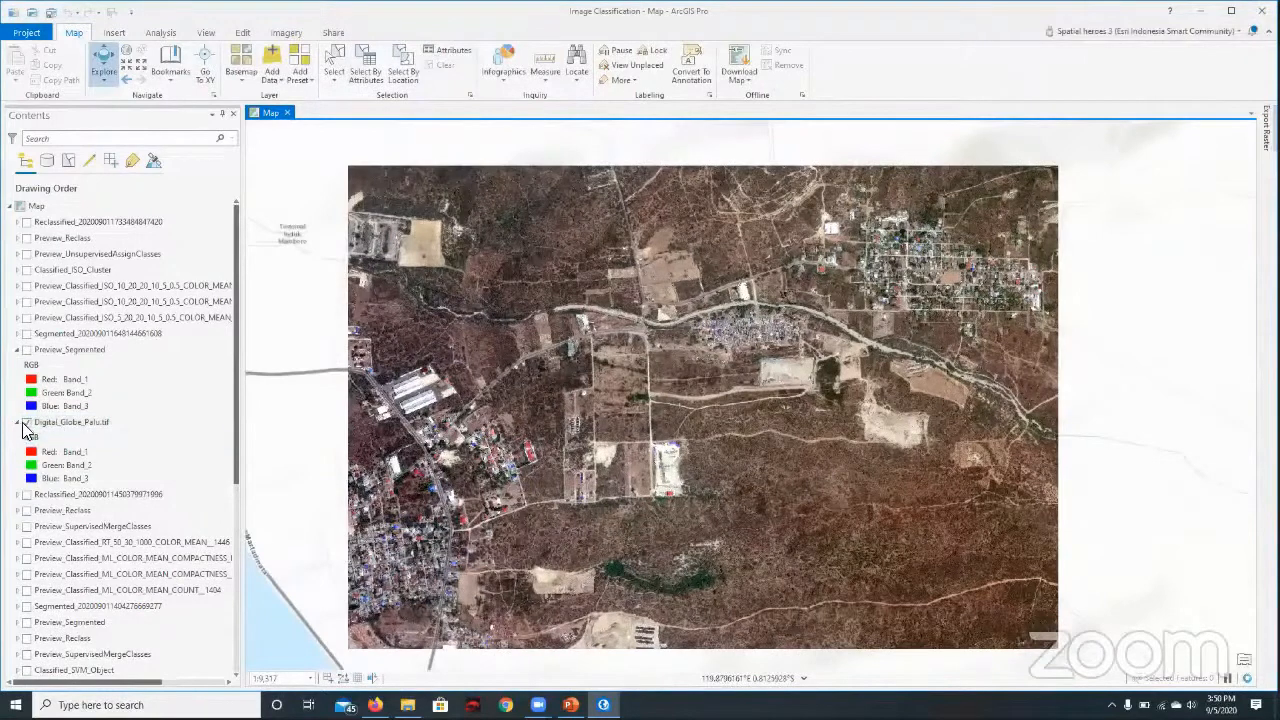
{"action": "left_click", "coordinate": [27, 422]}
{"action": "left_click_drag", "start_coordinate": [616, 428], "coordinate": [634, 451]}
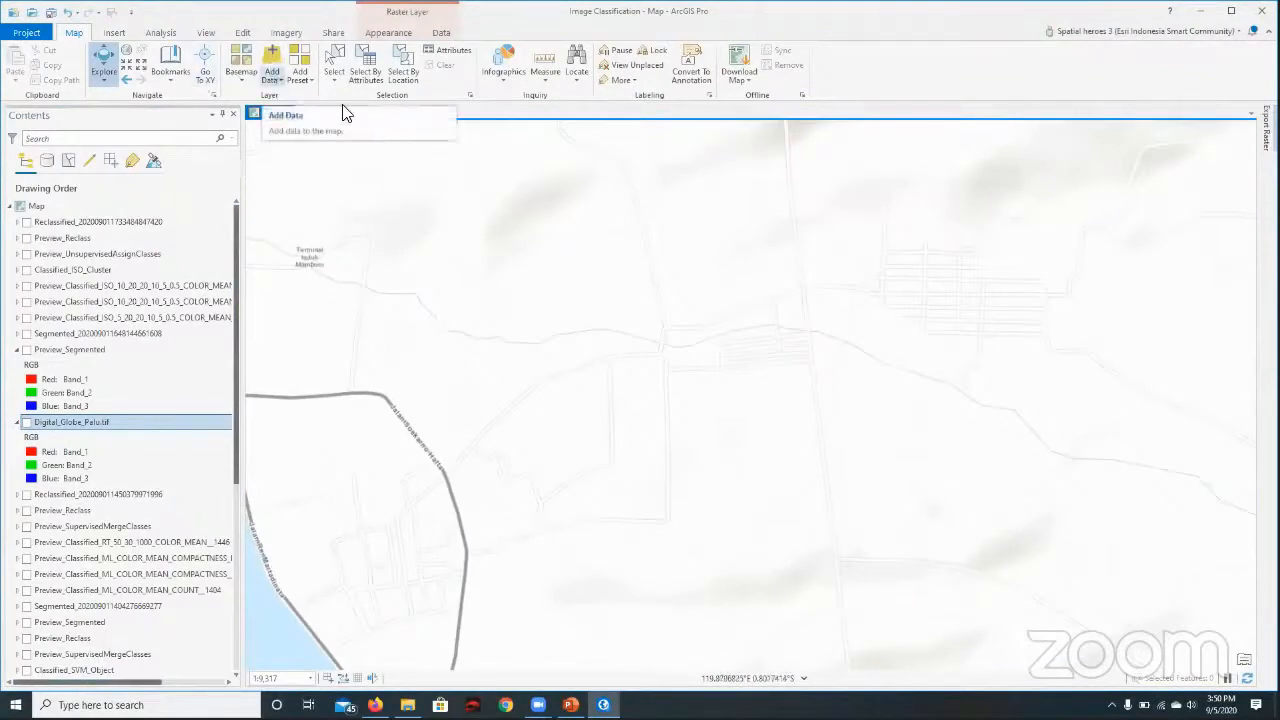
Step: Add the Digital_Globe_Palu.tif raster dataset from the GOSC Machine Learning folder to the map
{"action": "left_click", "coordinate": [270, 60]}
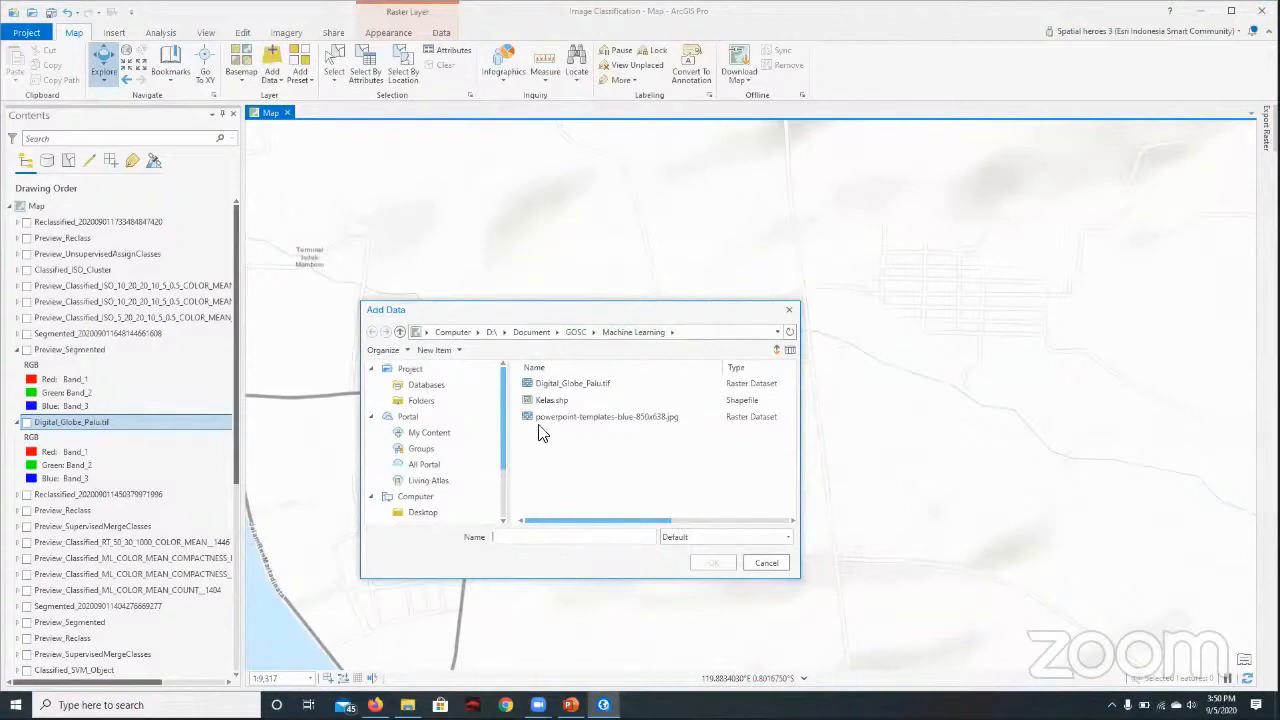
{"action": "left_click", "coordinate": [653, 383]}
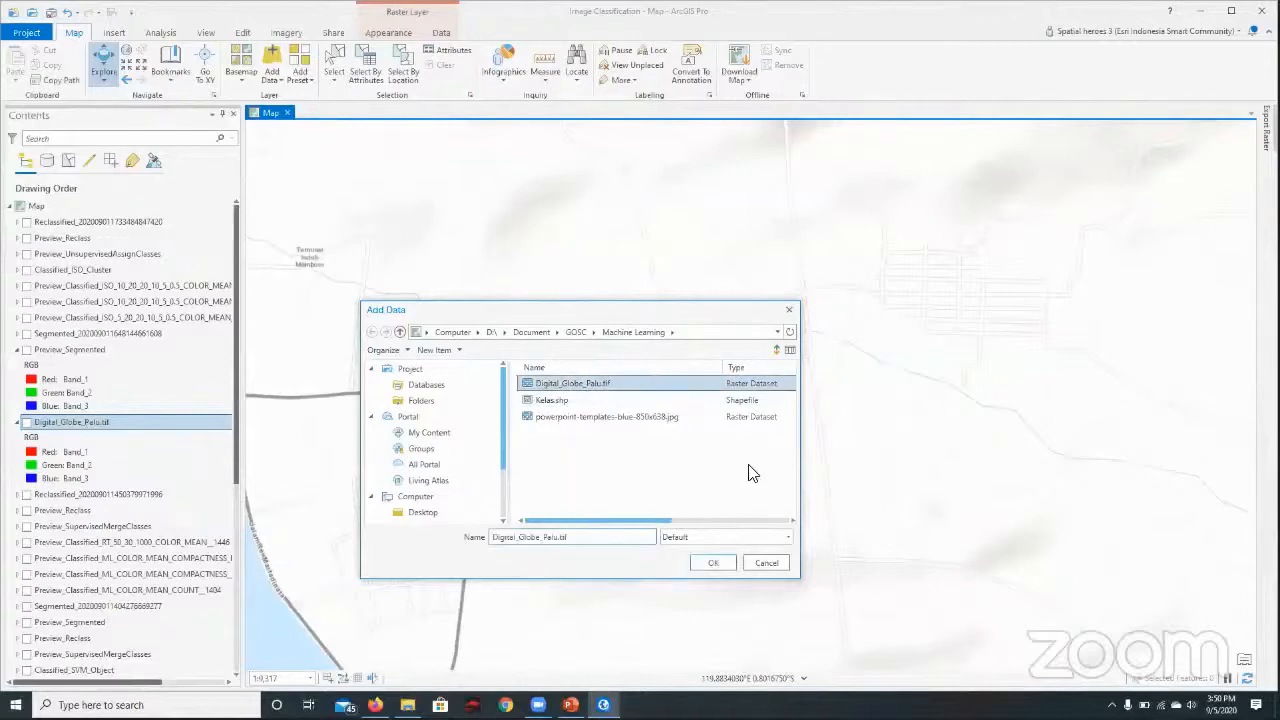
{"action": "left_click", "coordinate": [712, 565]}
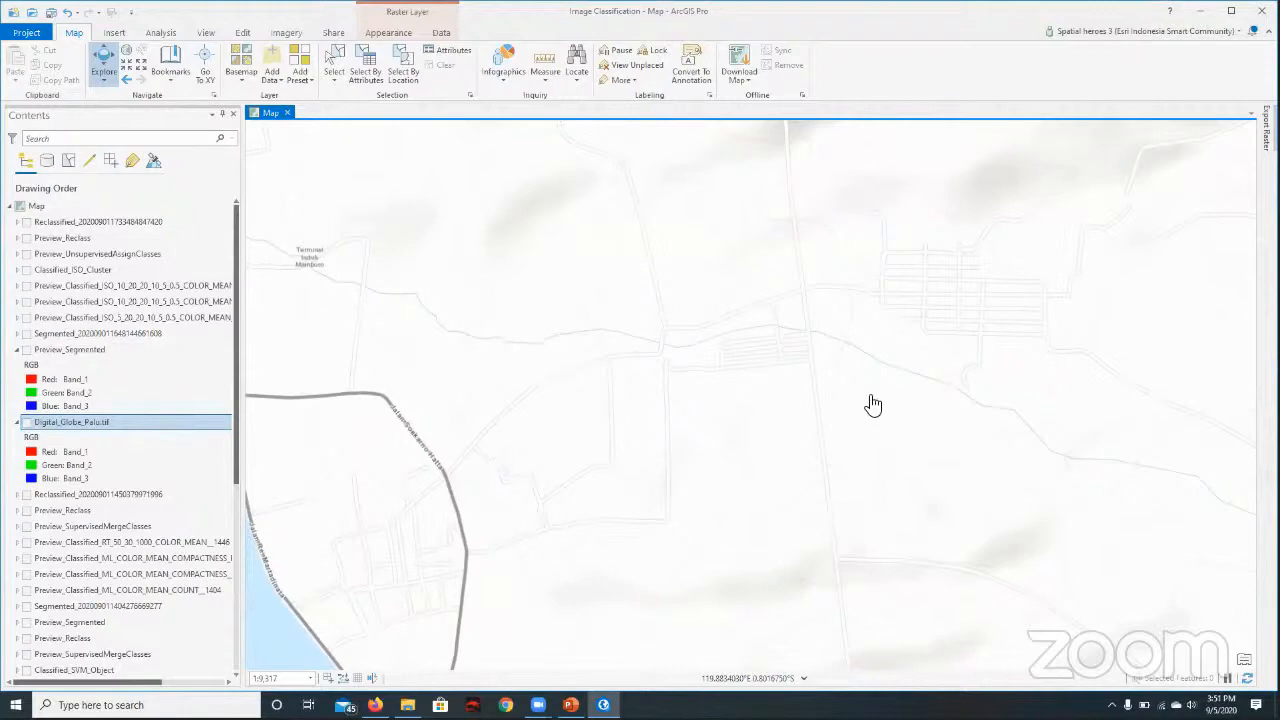
{"action": "scroll", "coordinate": [871, 403], "scroll_direction": "down", "scroll_amount": 3}
{"action": "scroll", "coordinate": [873, 403], "scroll_direction": "down", "scroll_amount": 5}
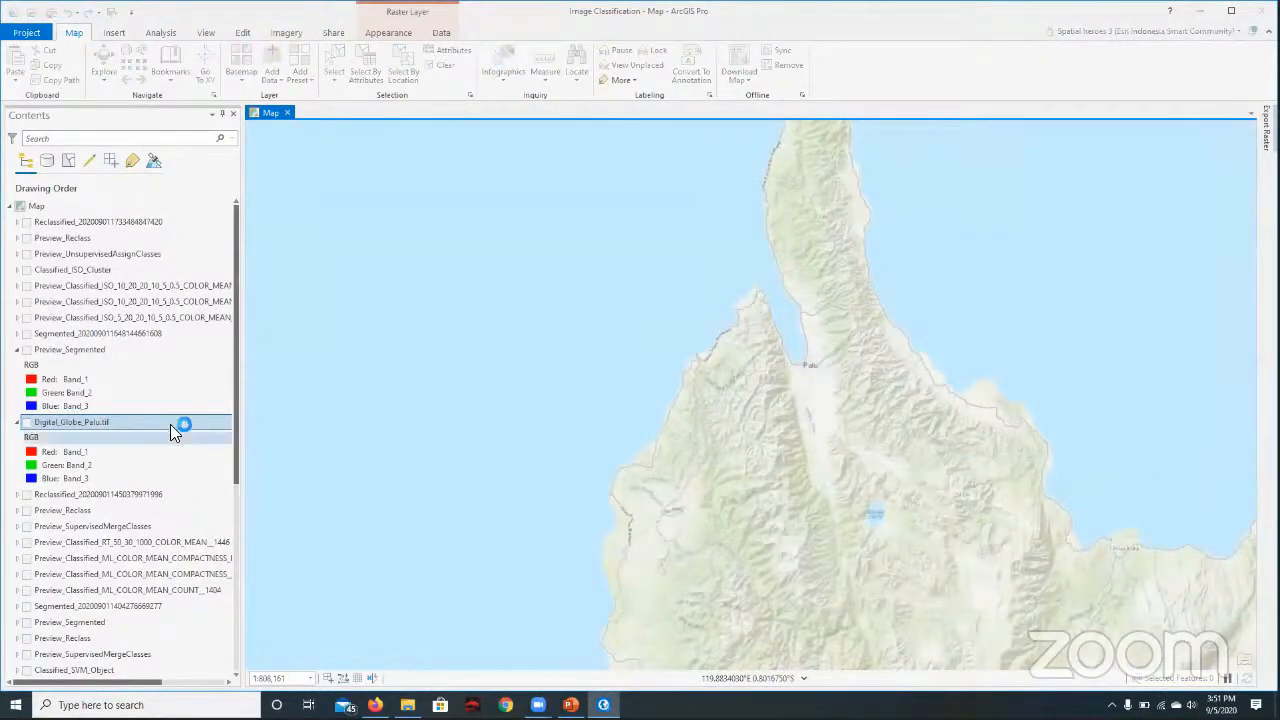
{"action": "left_click", "coordinate": [27, 423]}
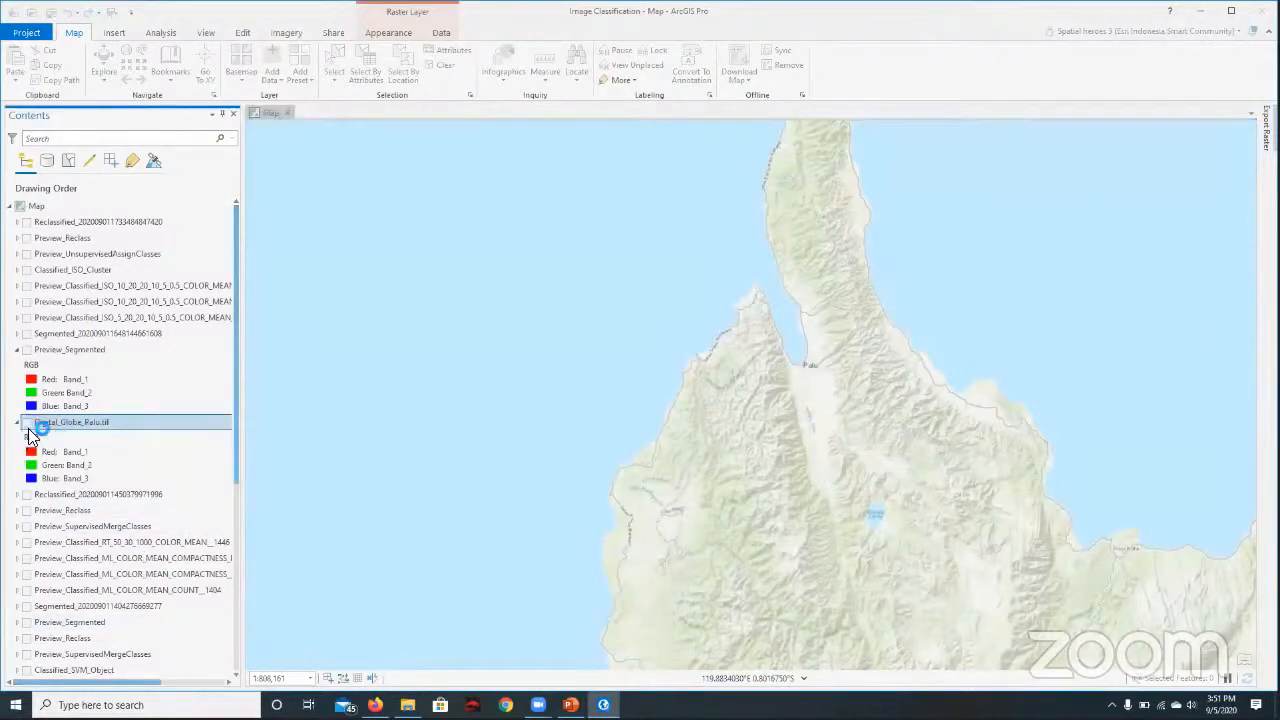
{"action": "scroll", "coordinate": [843, 378], "scroll_direction": "up", "scroll_amount": 2}
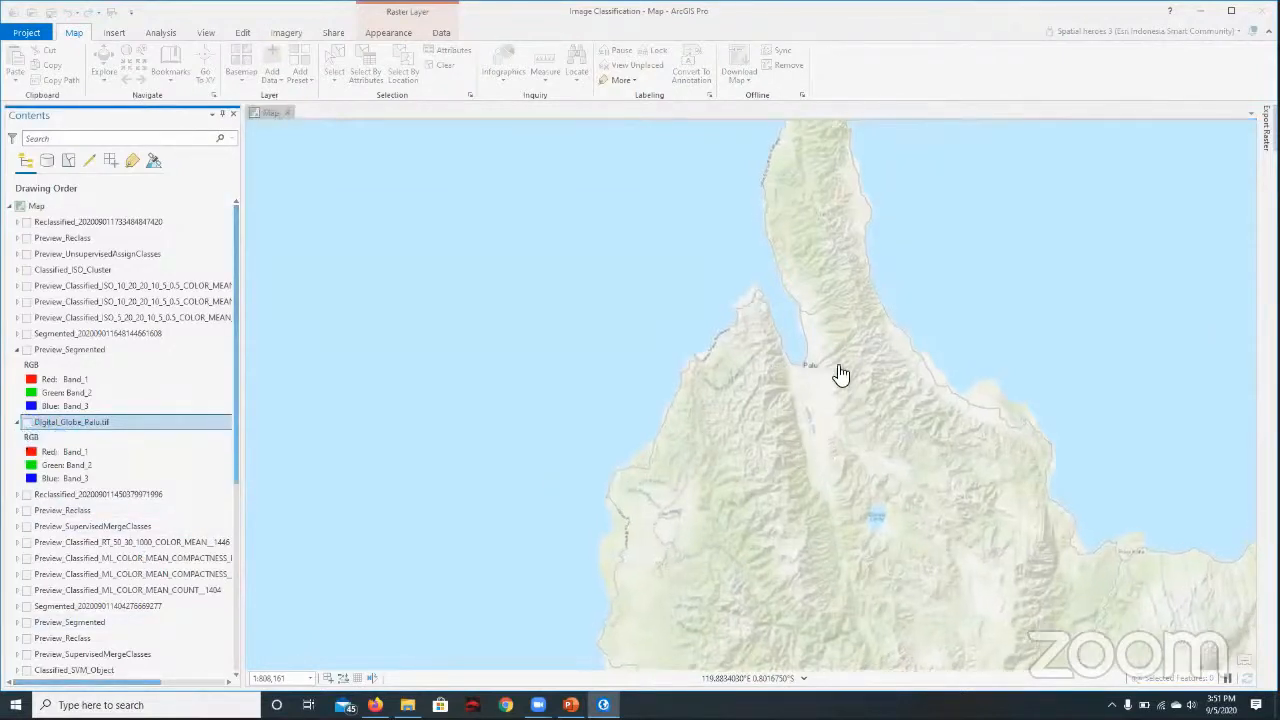
{"action": "scroll", "coordinate": [760, 363], "scroll_direction": "up", "scroll_amount": 2}
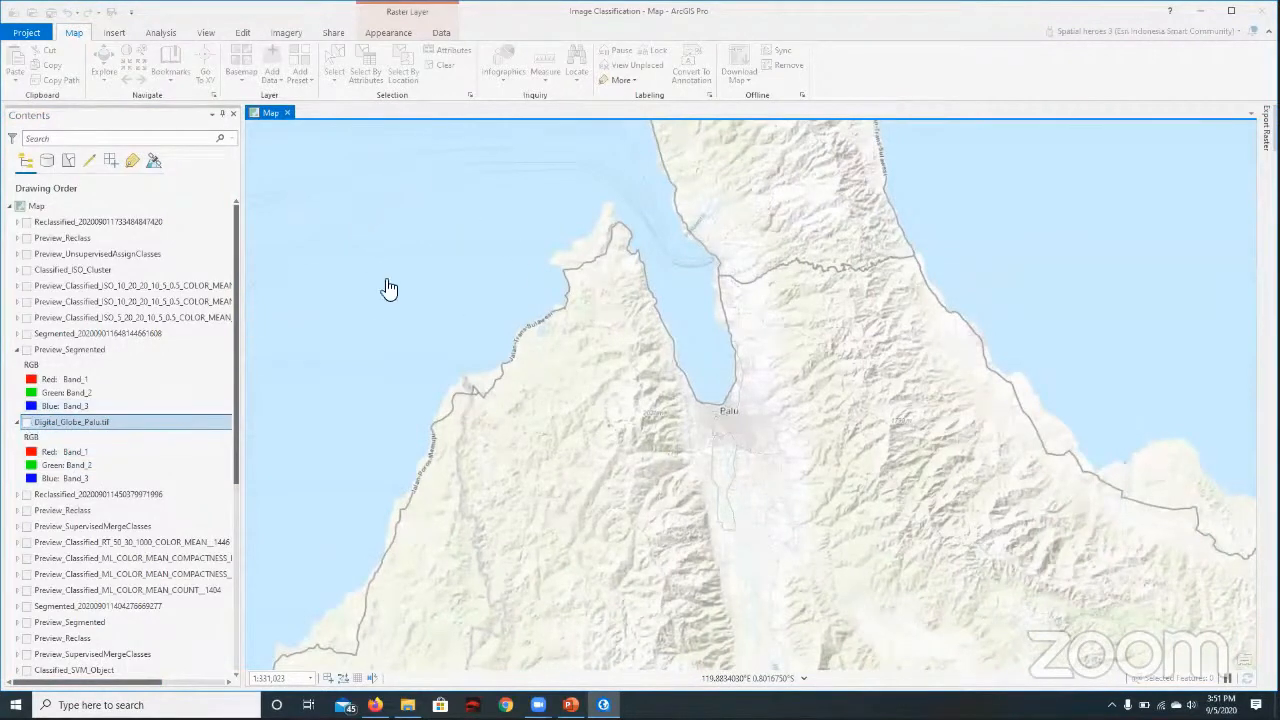
{"action": "left_click", "coordinate": [26, 424]}
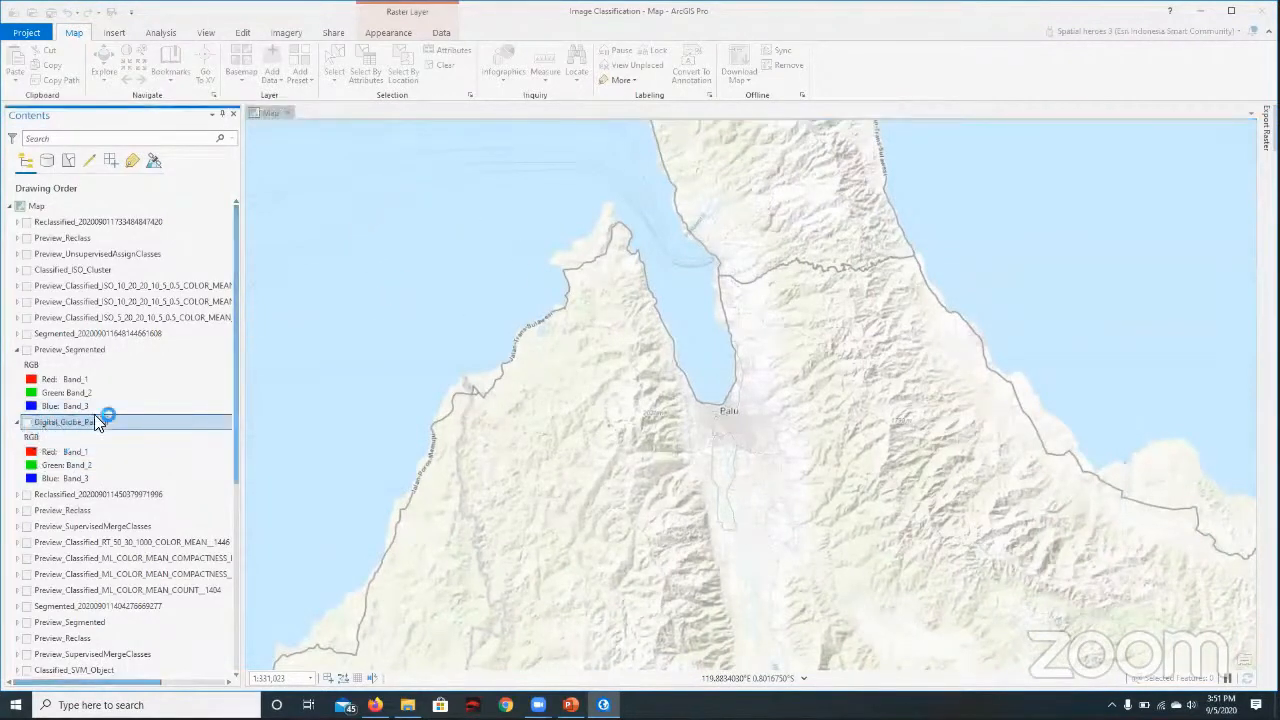
{"action": "left_click_drag", "start_coordinate": [532, 330], "coordinate": [516, 338]}
{"action": "left_click_drag", "start_coordinate": [720, 391], "coordinate": [711, 384]}
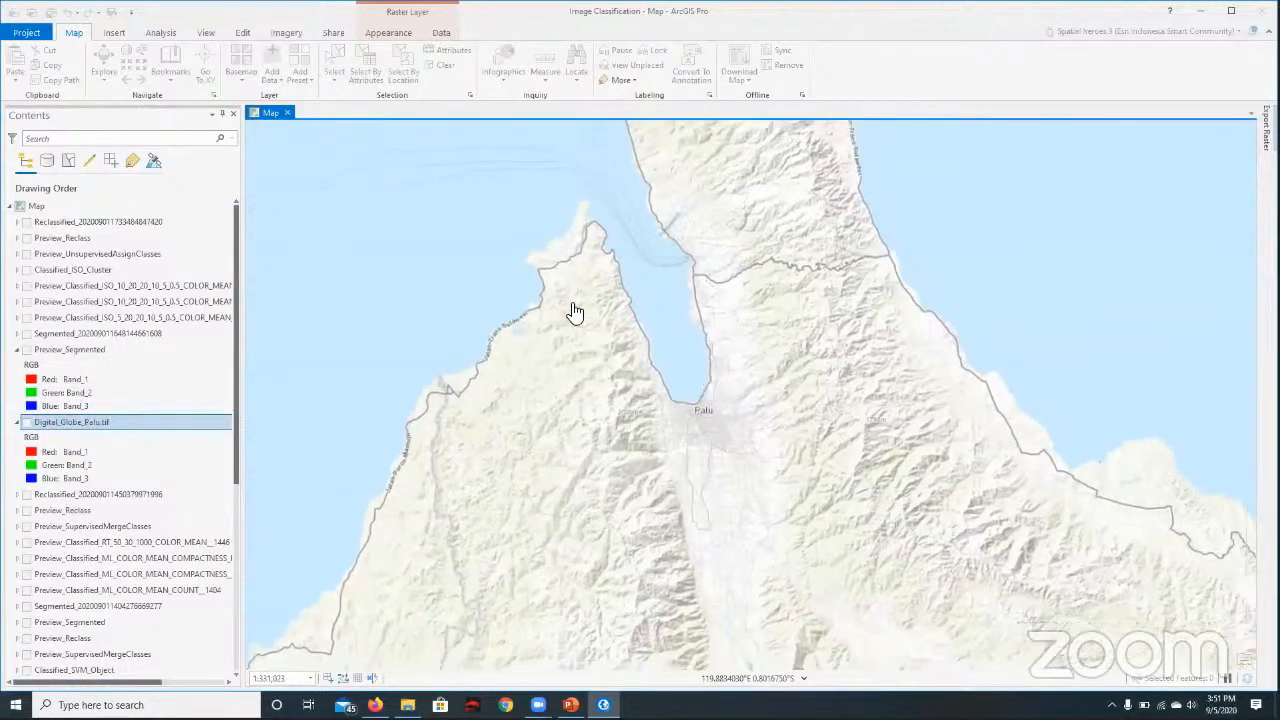
{"action": "left_click_drag", "start_coordinate": [543, 391], "coordinate": [494, 380]}
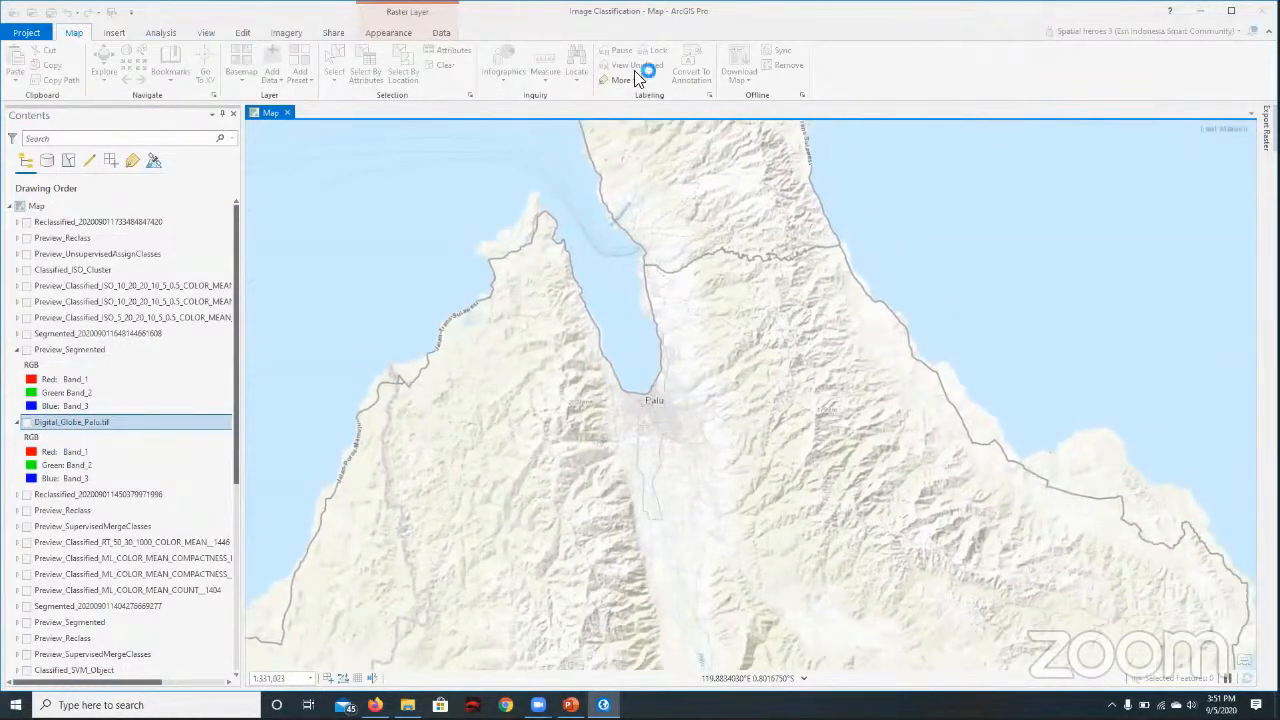
{"action": "left_click", "coordinate": [292, 32]}
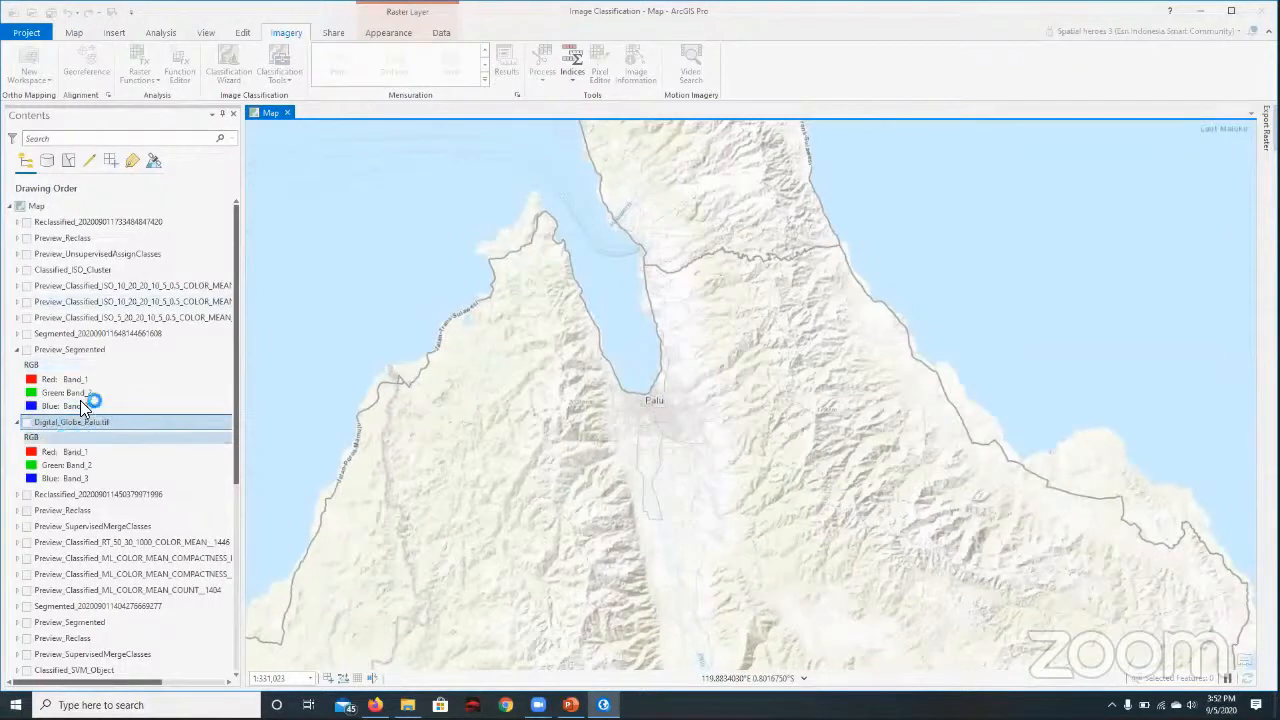
{"action": "left_click", "coordinate": [71, 432]}
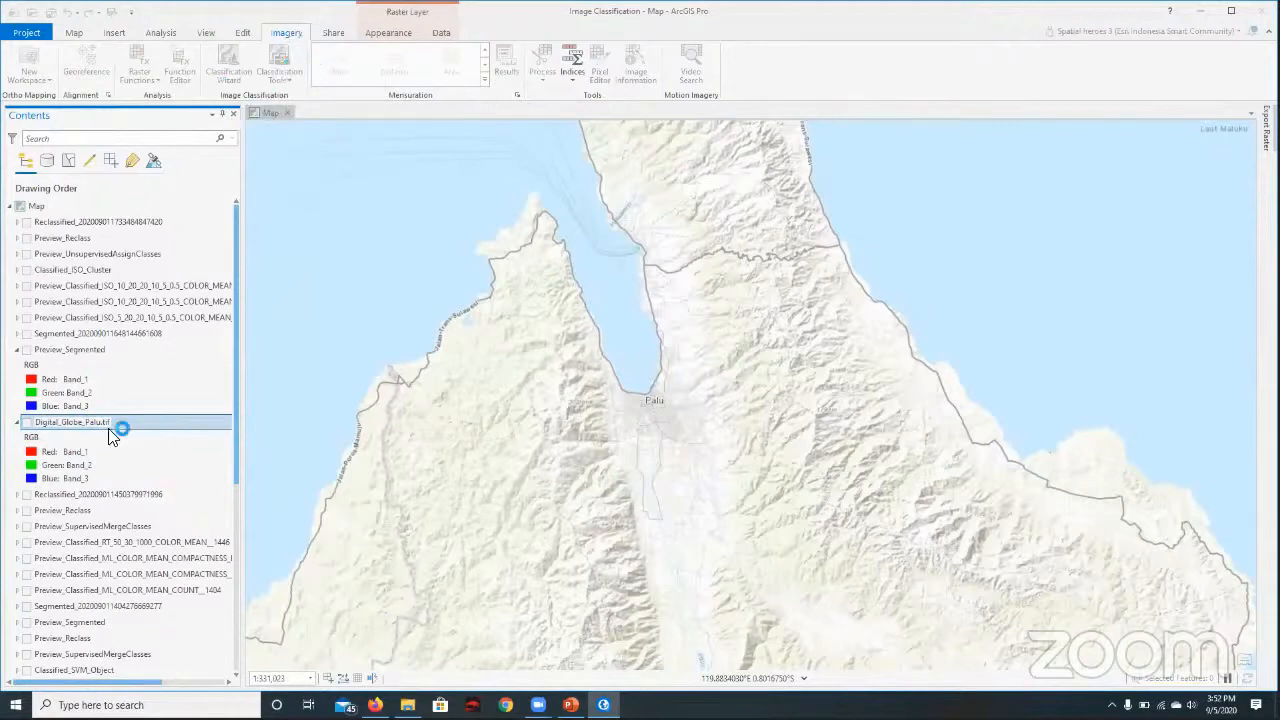
{"action": "left_click_drag", "start_coordinate": [613, 437], "coordinate": [597, 446]}
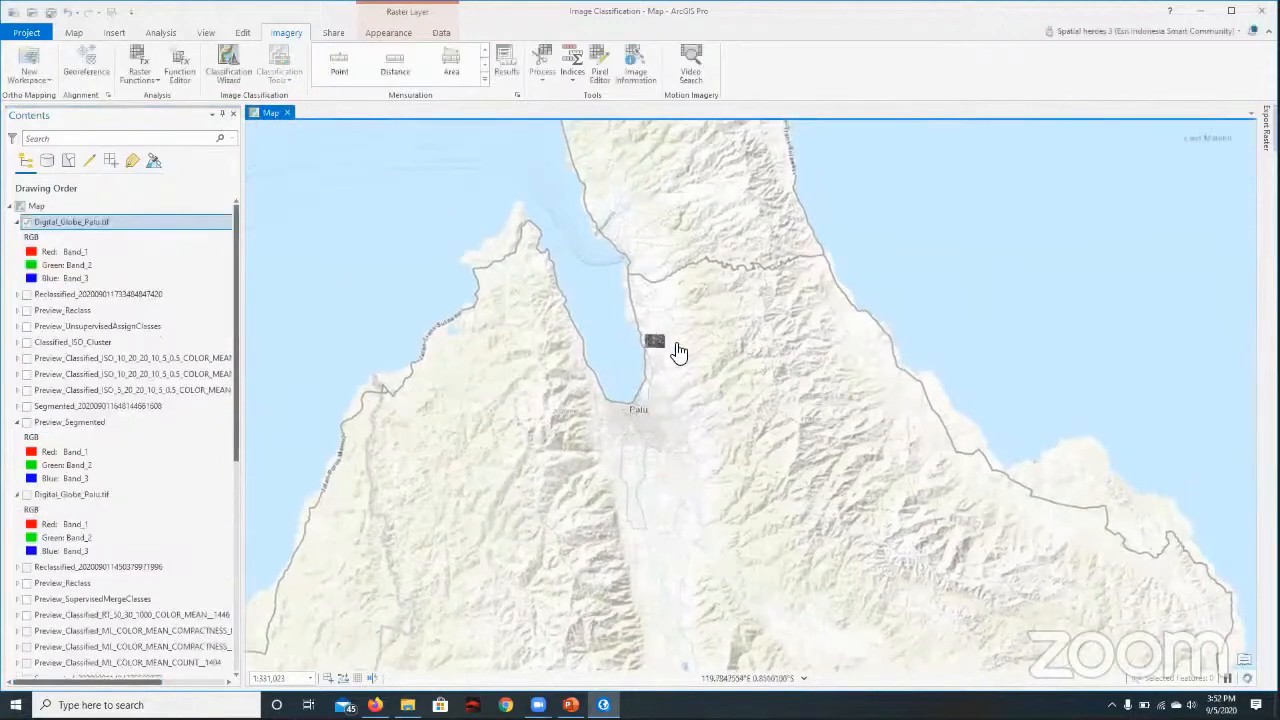
Step: Collapse the legends of Preview_Segmented and the older Digital_Globe_Palu.tif layer, and zoom the map to the newly added raster
{"action": "scroll", "coordinate": [677, 349], "scroll_direction": "up", "scroll_amount": 2}
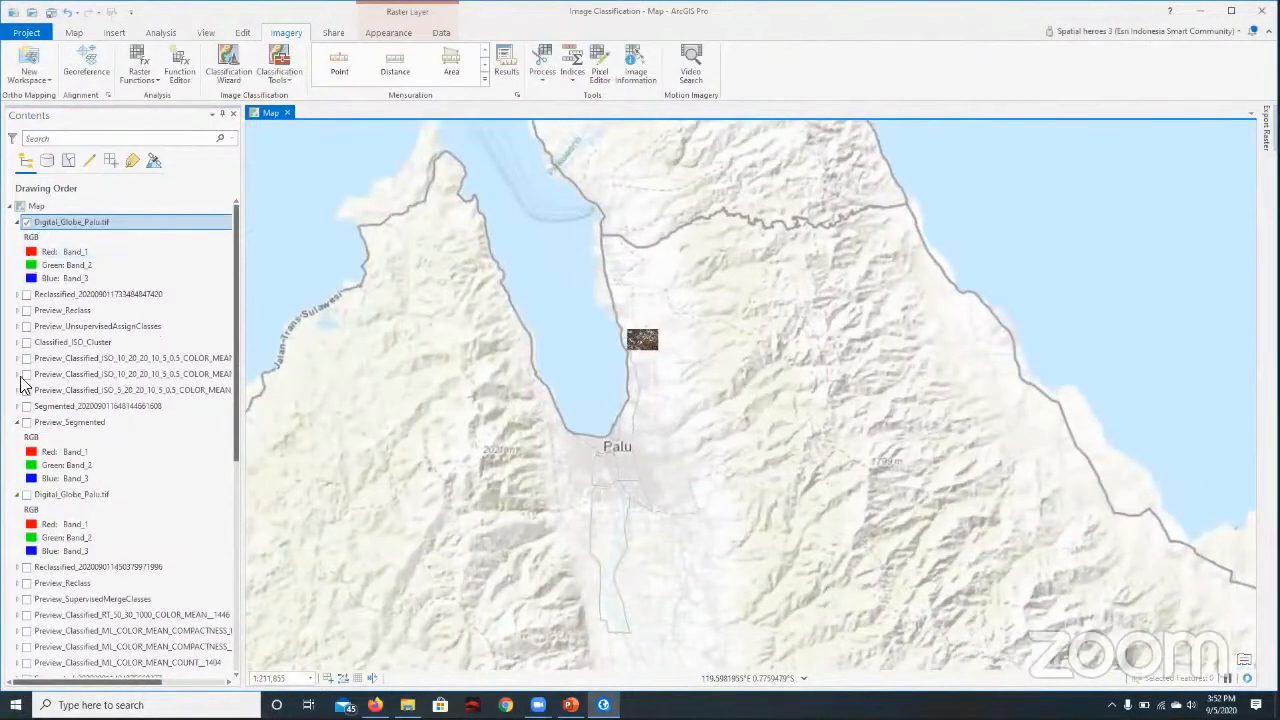
{"action": "left_click", "coordinate": [17, 423]}
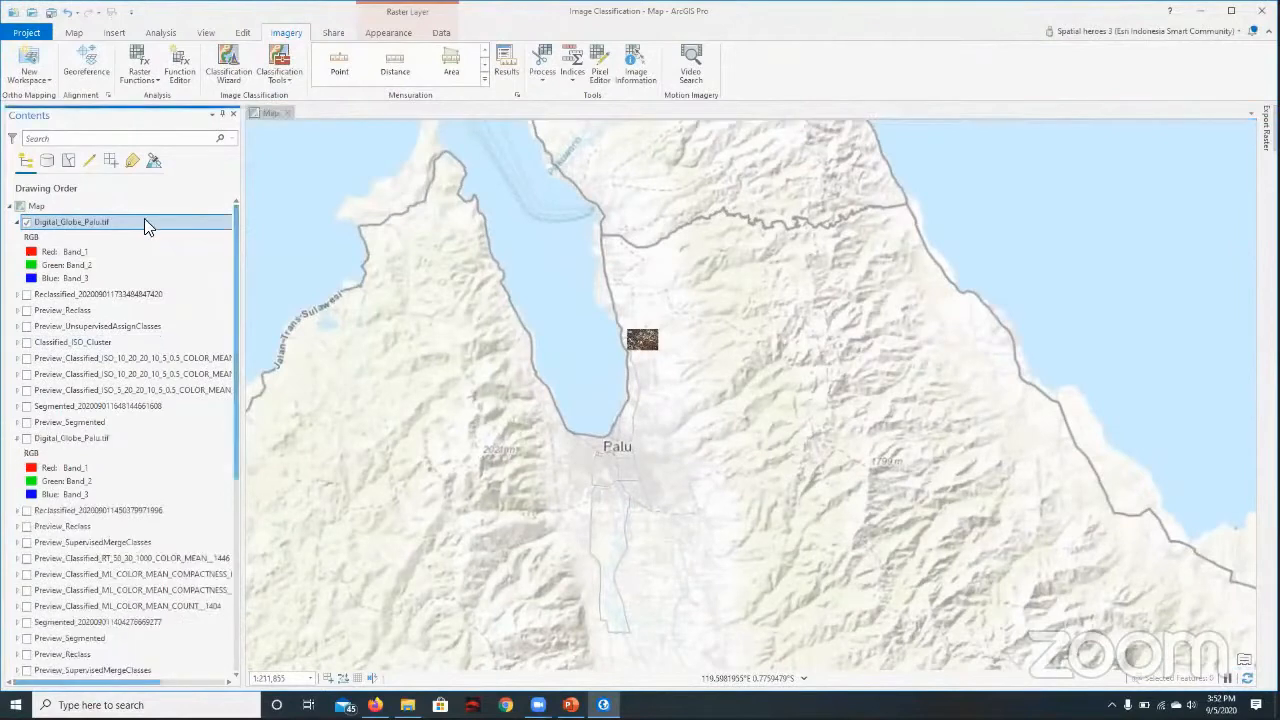
{"action": "right_click", "coordinate": [216, 222]}
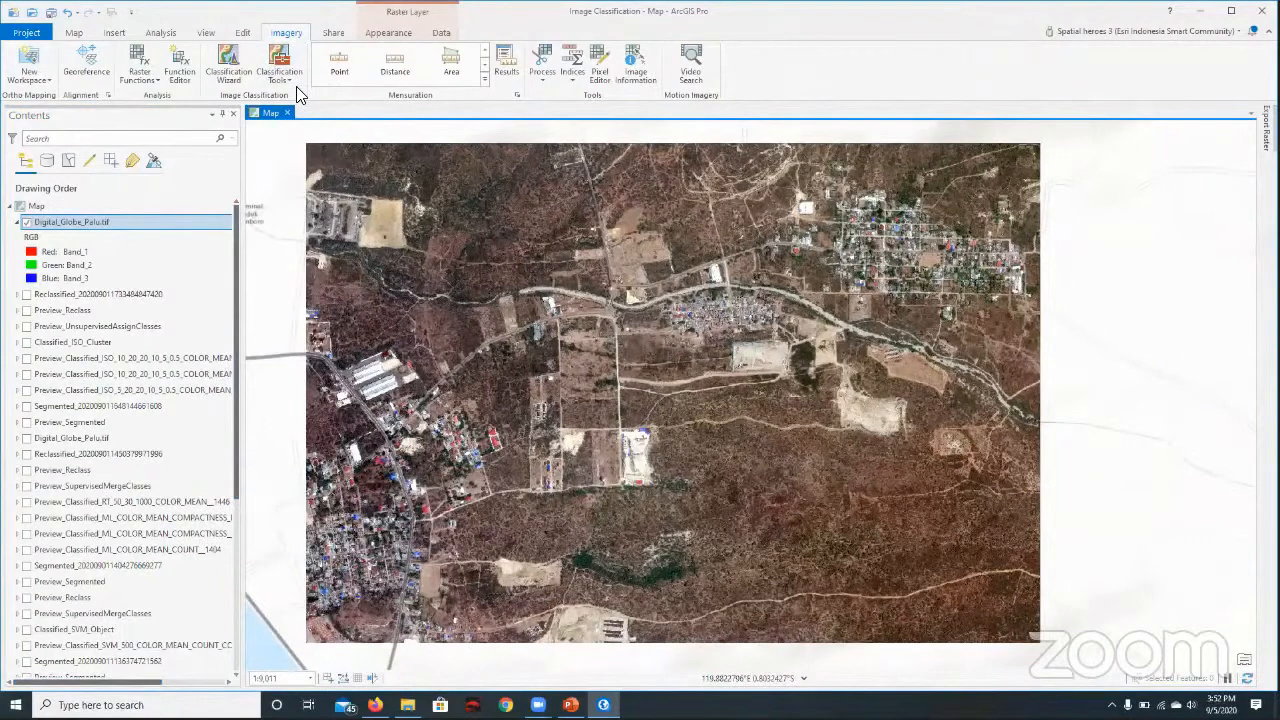
{"action": "left_click_drag", "start_coordinate": [557, 304], "coordinate": [578, 307]}
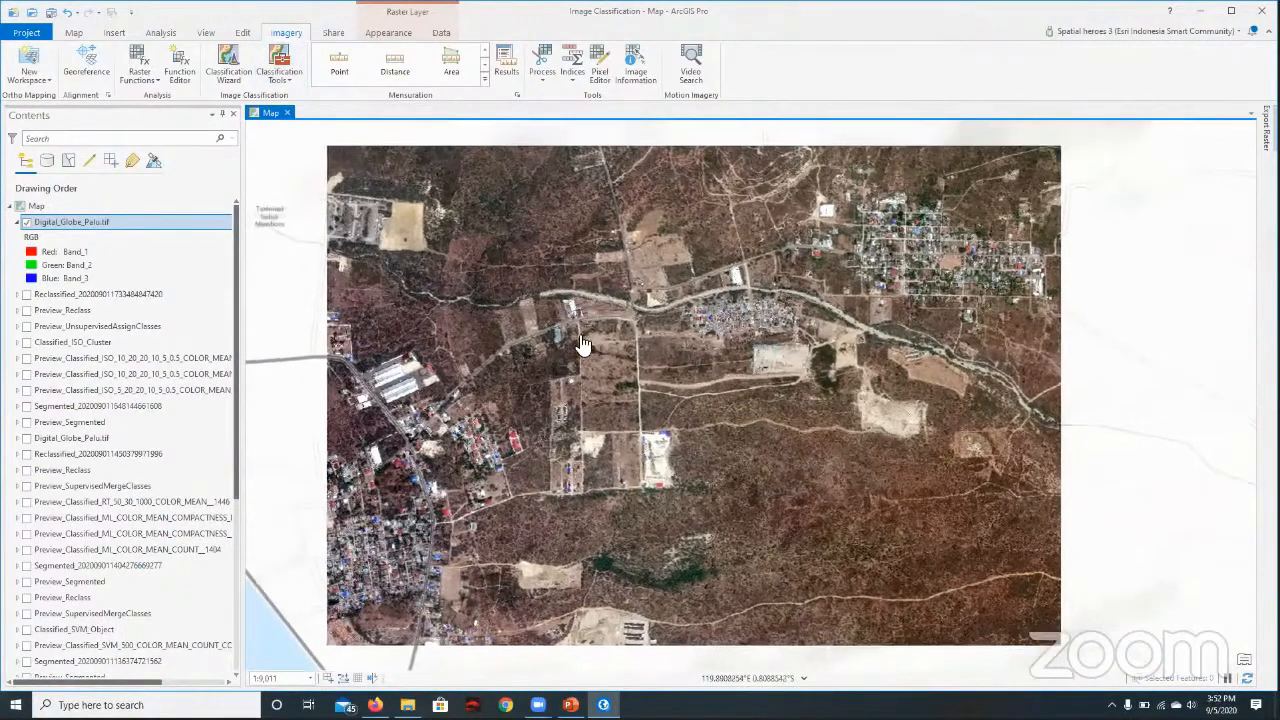
{"action": "left_click_drag", "start_coordinate": [343, 318], "coordinate": [350, 318]}
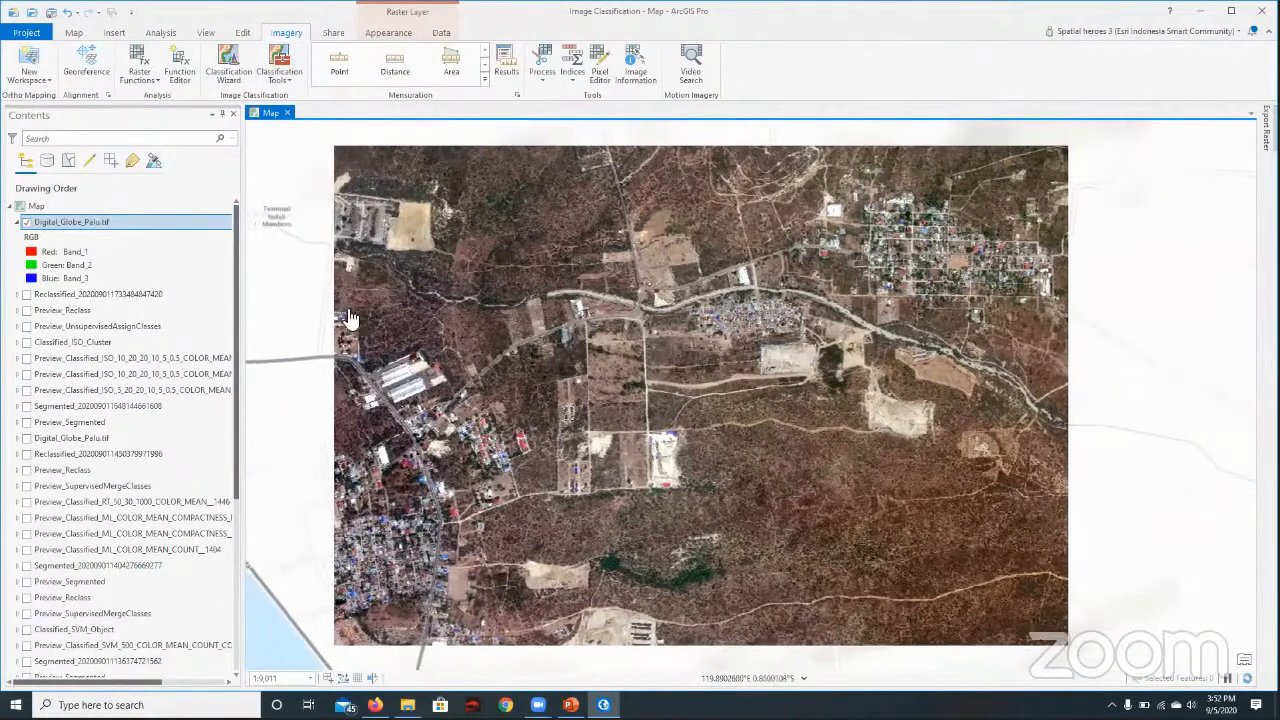
Step: Open the Classify tool for Digital_Globe_Palu.tif and review its classifier options, selecting Support Vector Machine
{"action": "left_click", "coordinate": [280, 72]}
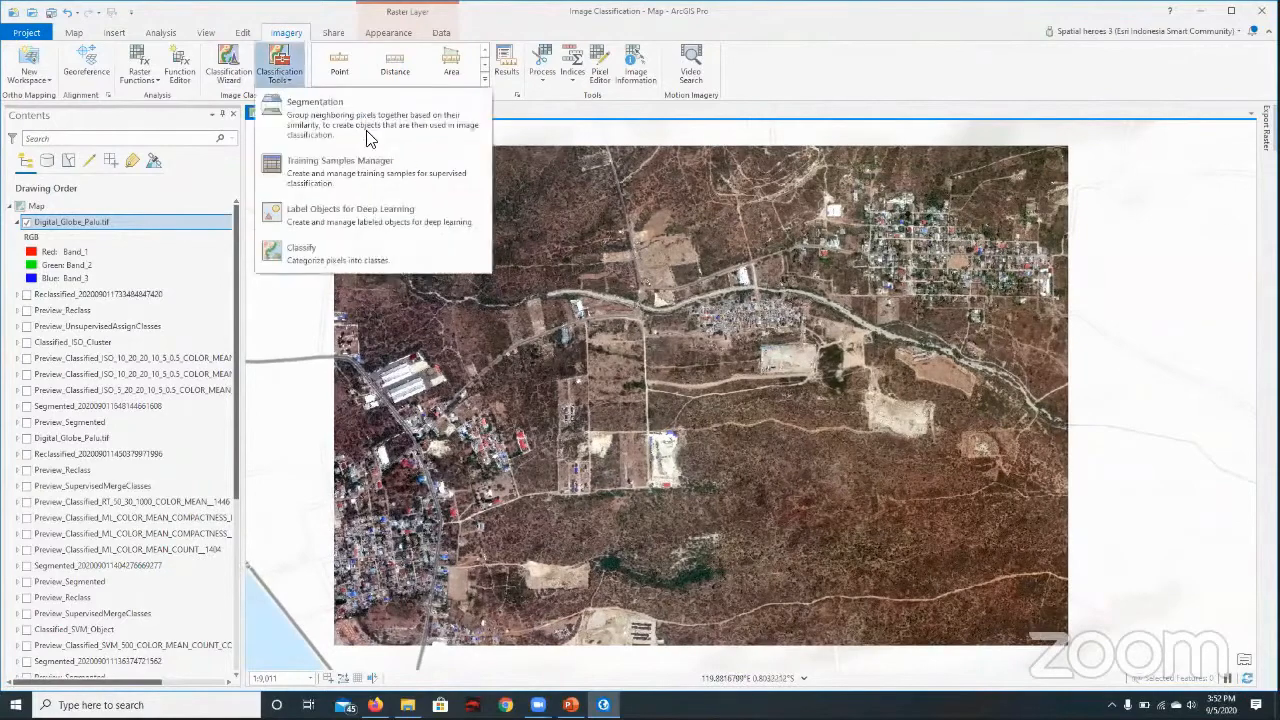
{"action": "left_click", "coordinate": [284, 56]}
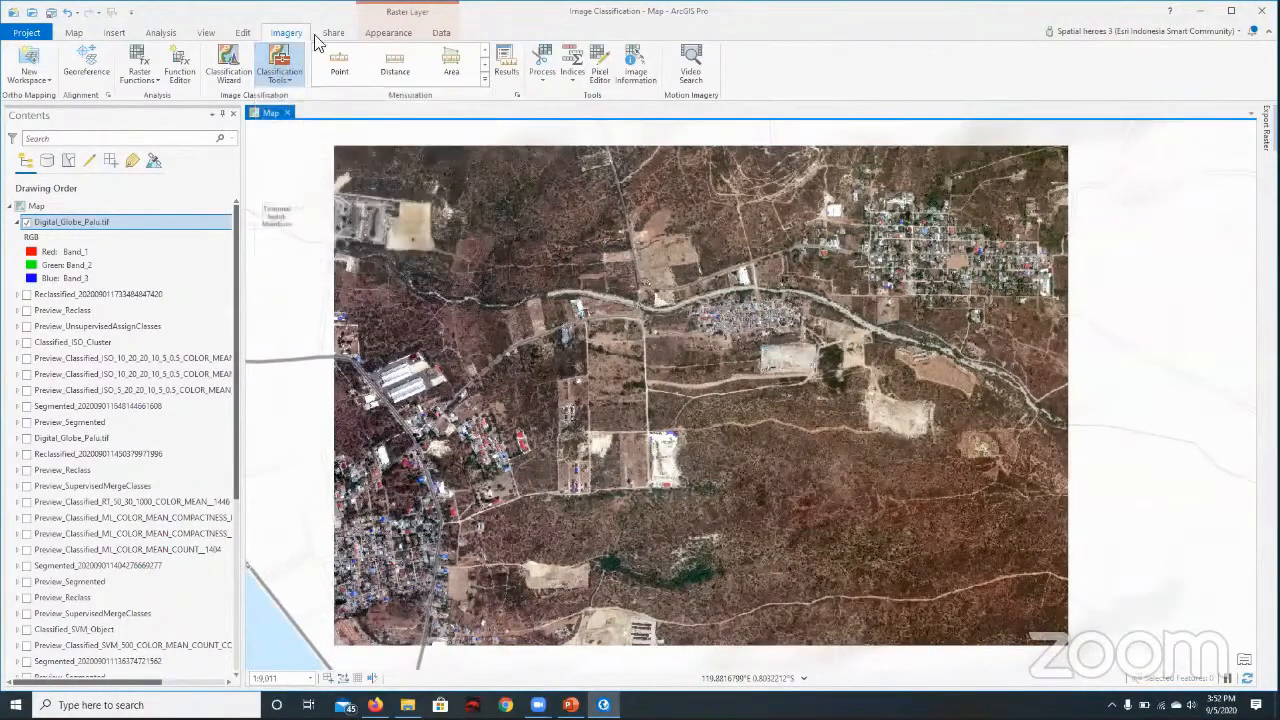
{"action": "left_click", "coordinate": [290, 82]}
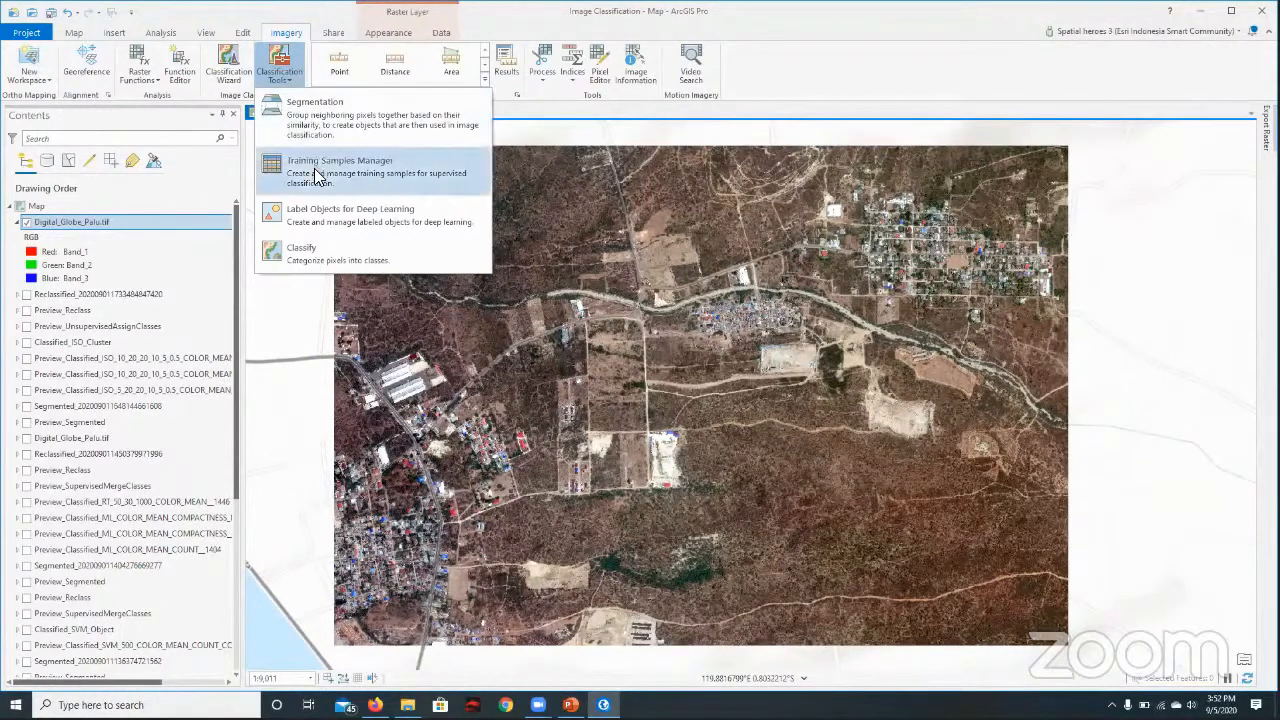
{"action": "left_click", "coordinate": [312, 248]}
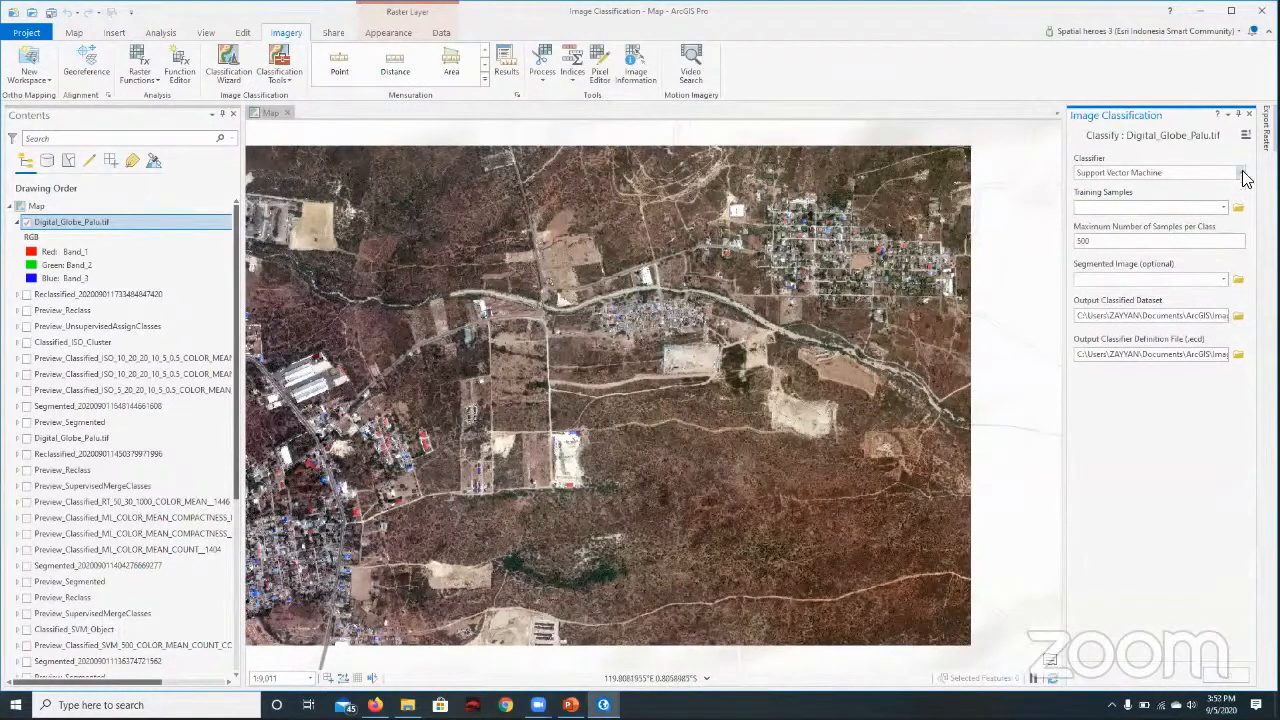
{"action": "left_click", "coordinate": [1243, 174]}
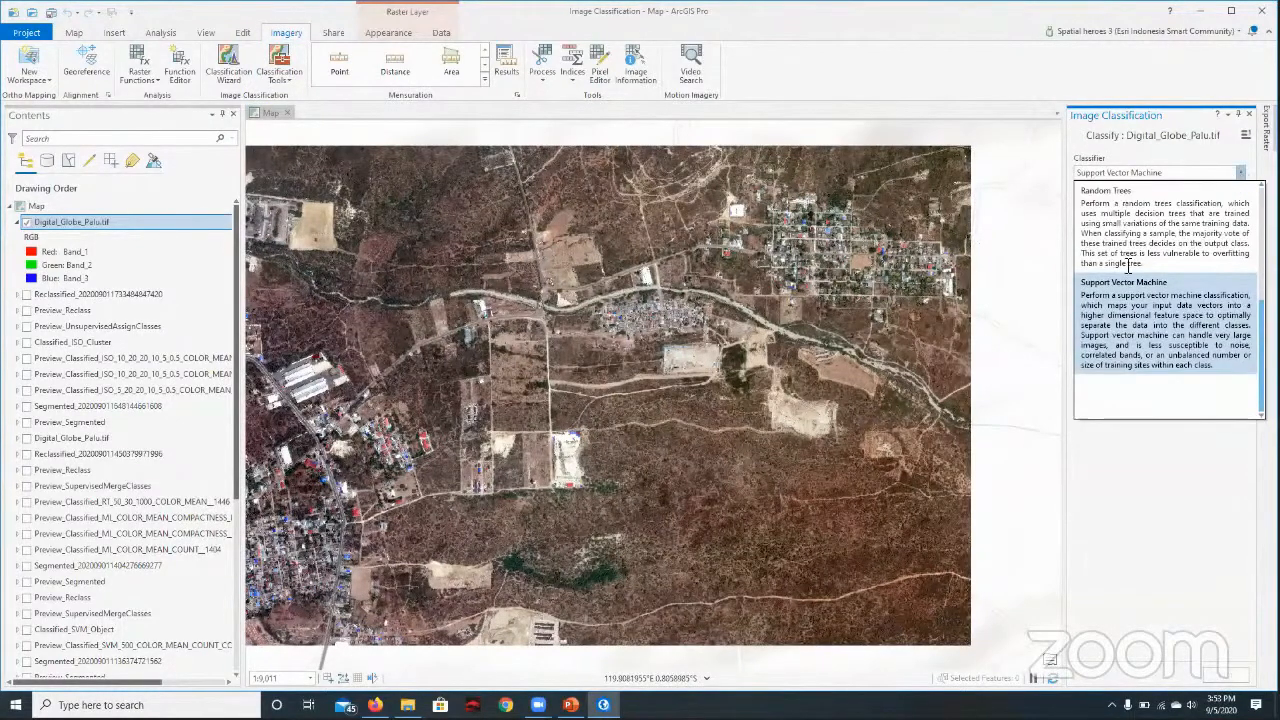
{"action": "left_click", "coordinate": [1125, 285]}
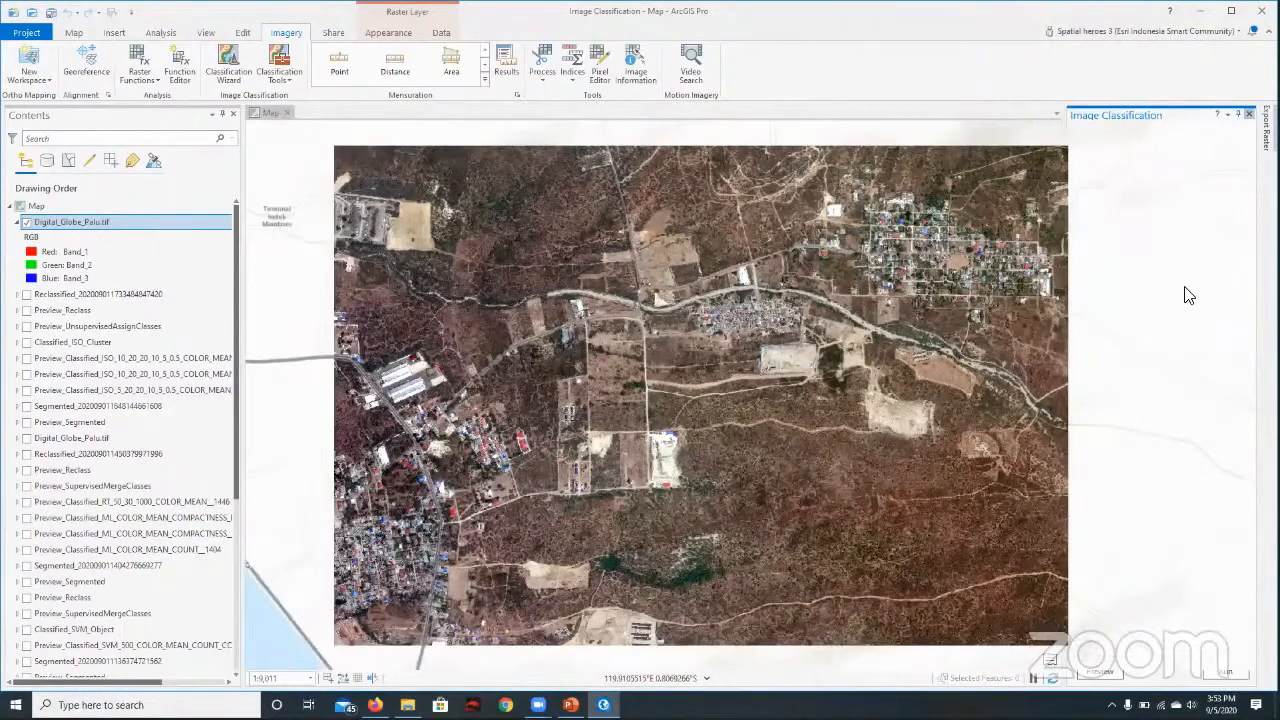
Step: Open the Training Samples Manager for Digital_Globe_Palu.tif and view the description of the NLCD2011 schema
{"action": "left_click", "coordinate": [352, 161]}
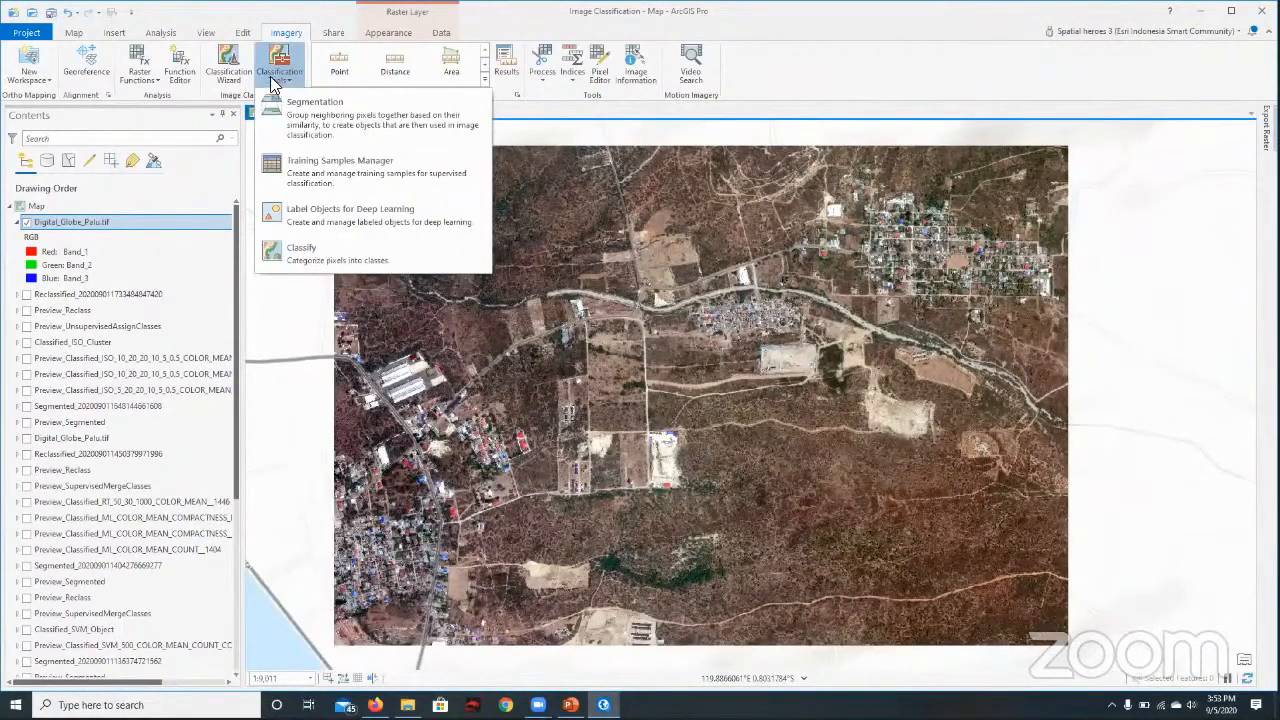
{"action": "left_click", "coordinate": [275, 80]}
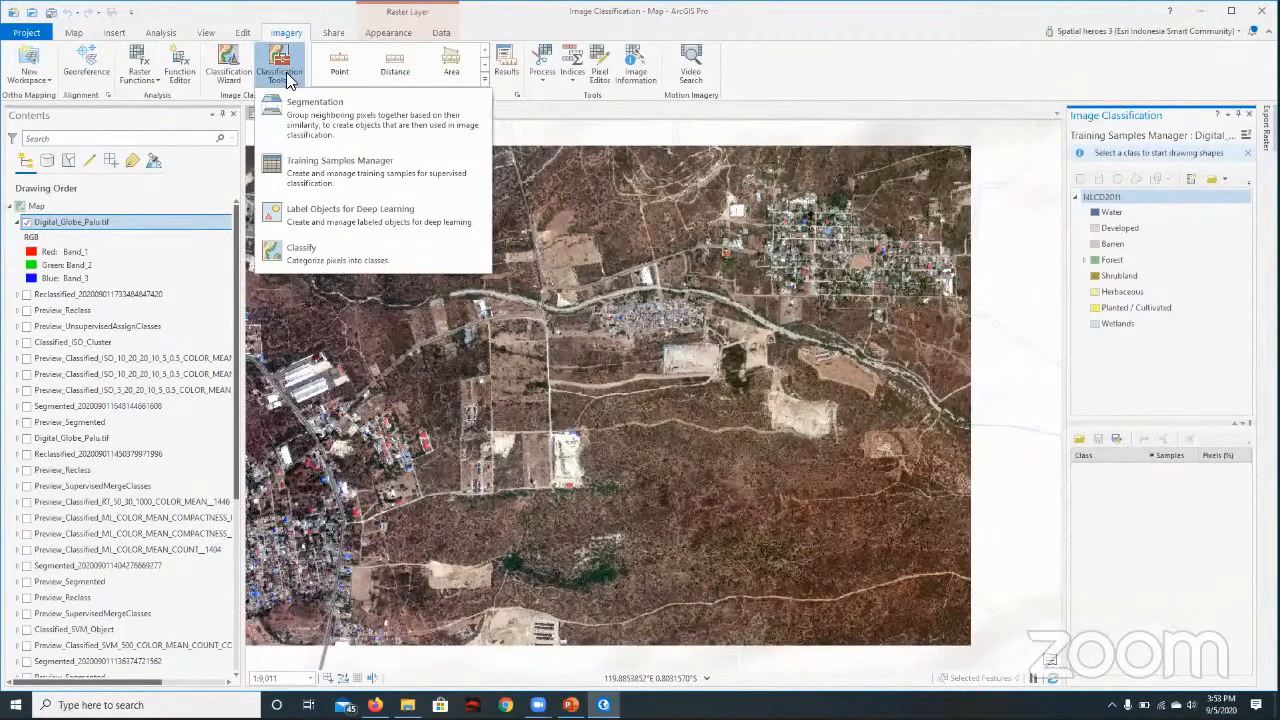
{"action": "left_click", "coordinate": [1165, 189]}
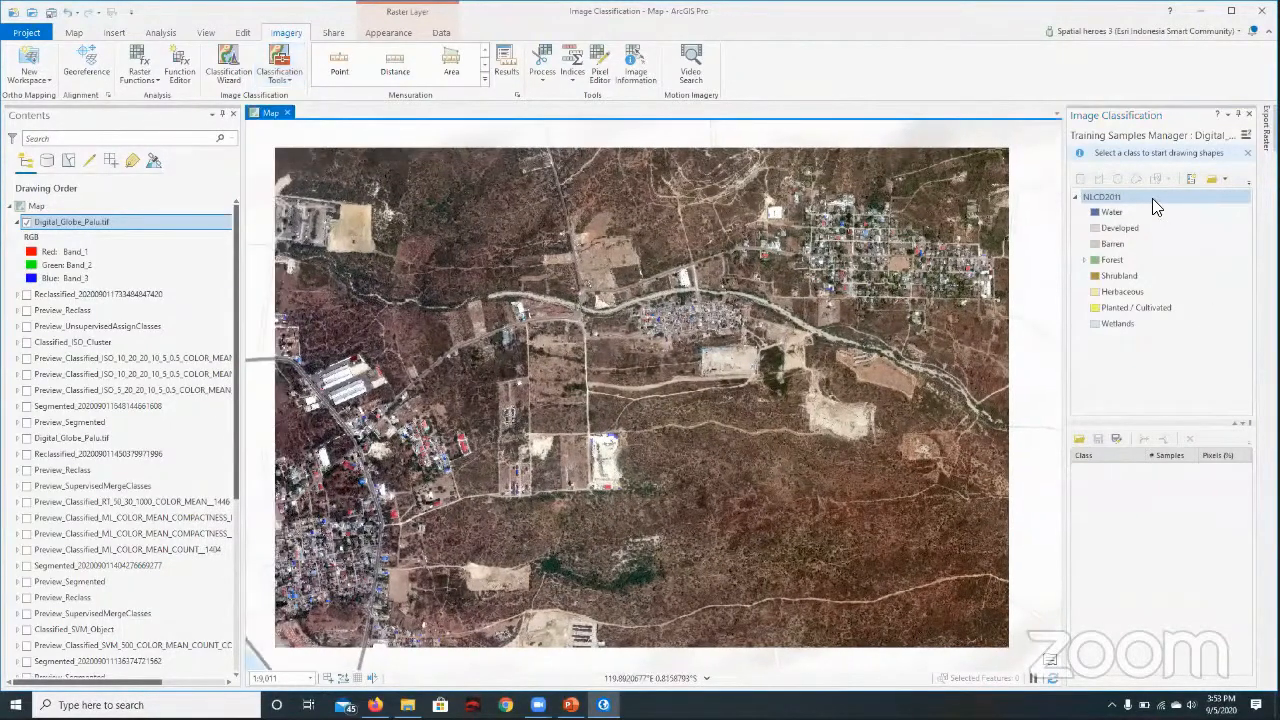
{"action": "left_click", "coordinate": [1143, 199]}
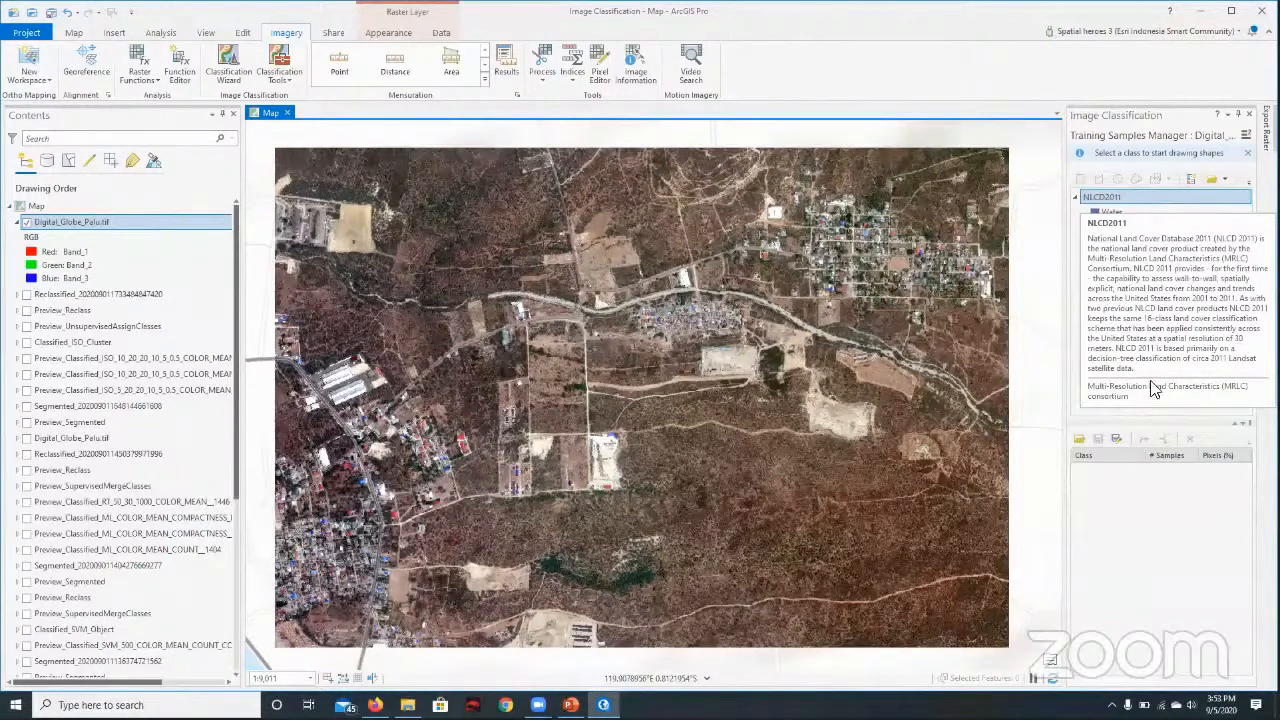
{"action": "right_click", "coordinate": [1100, 197]}
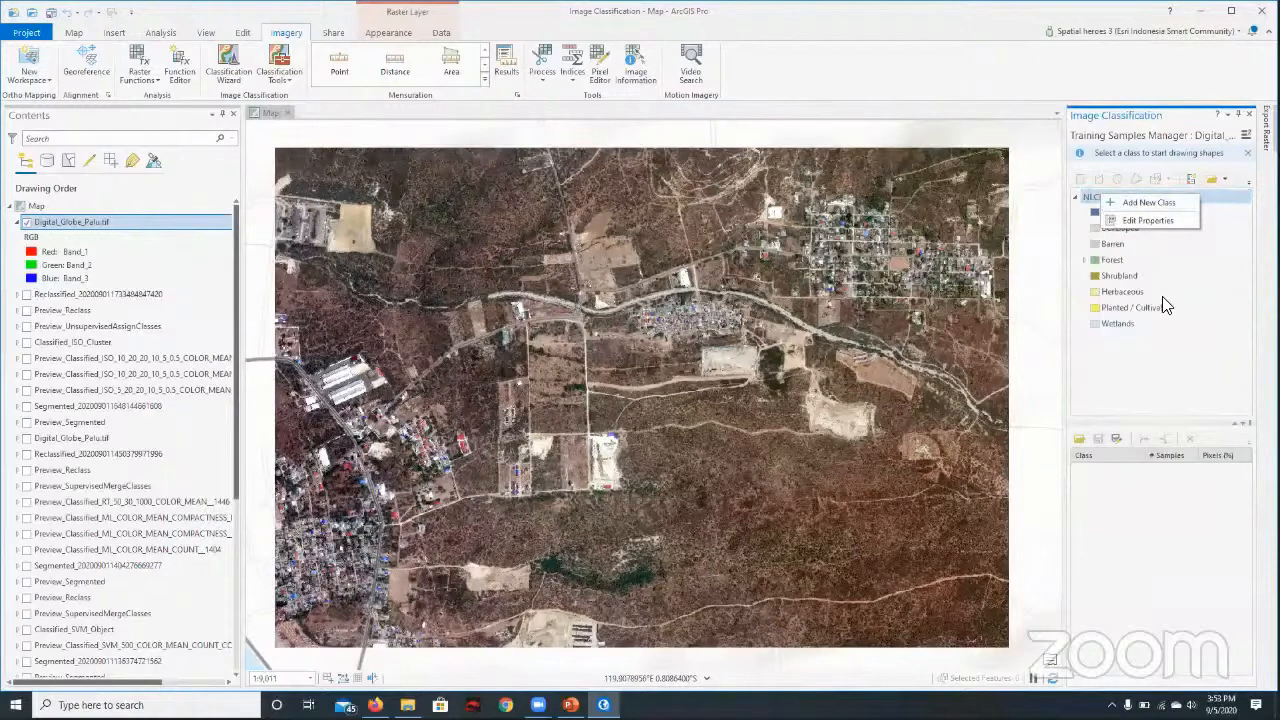
{"action": "left_click", "coordinate": [1090, 196]}
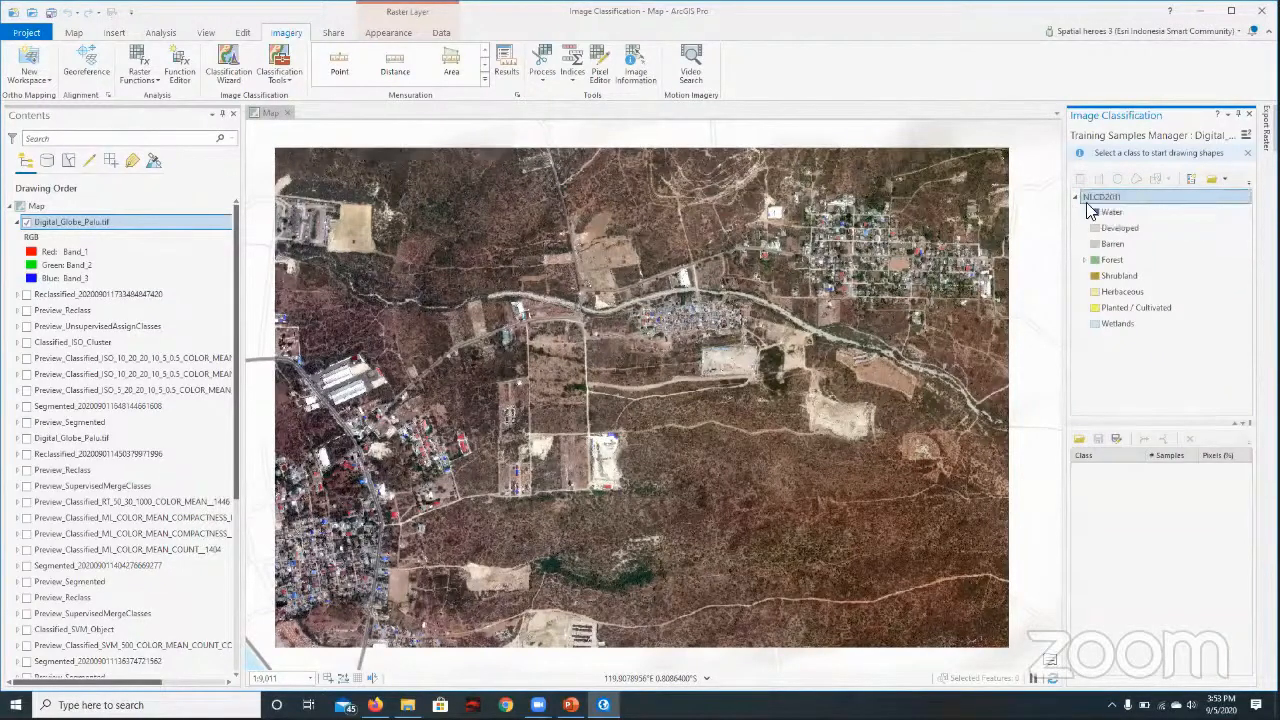
{"action": "left_click", "coordinate": [1182, 214]}
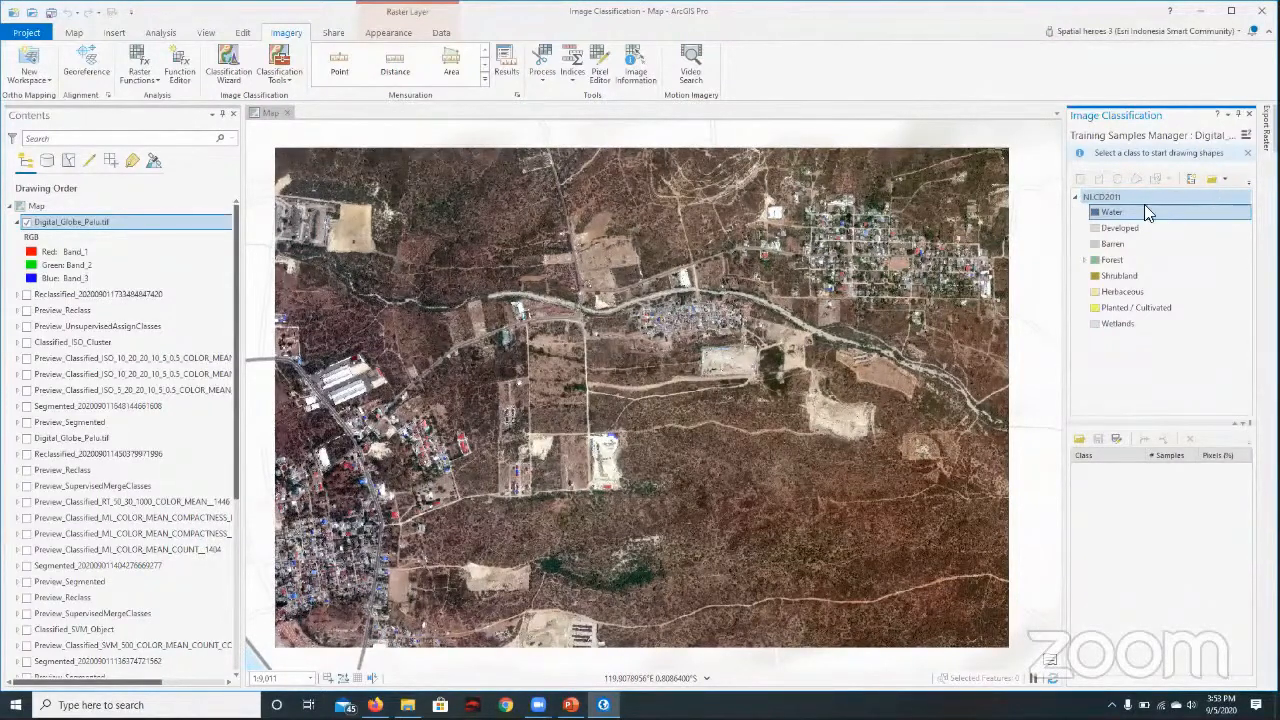
{"action": "right_click", "coordinate": [1134, 213]}
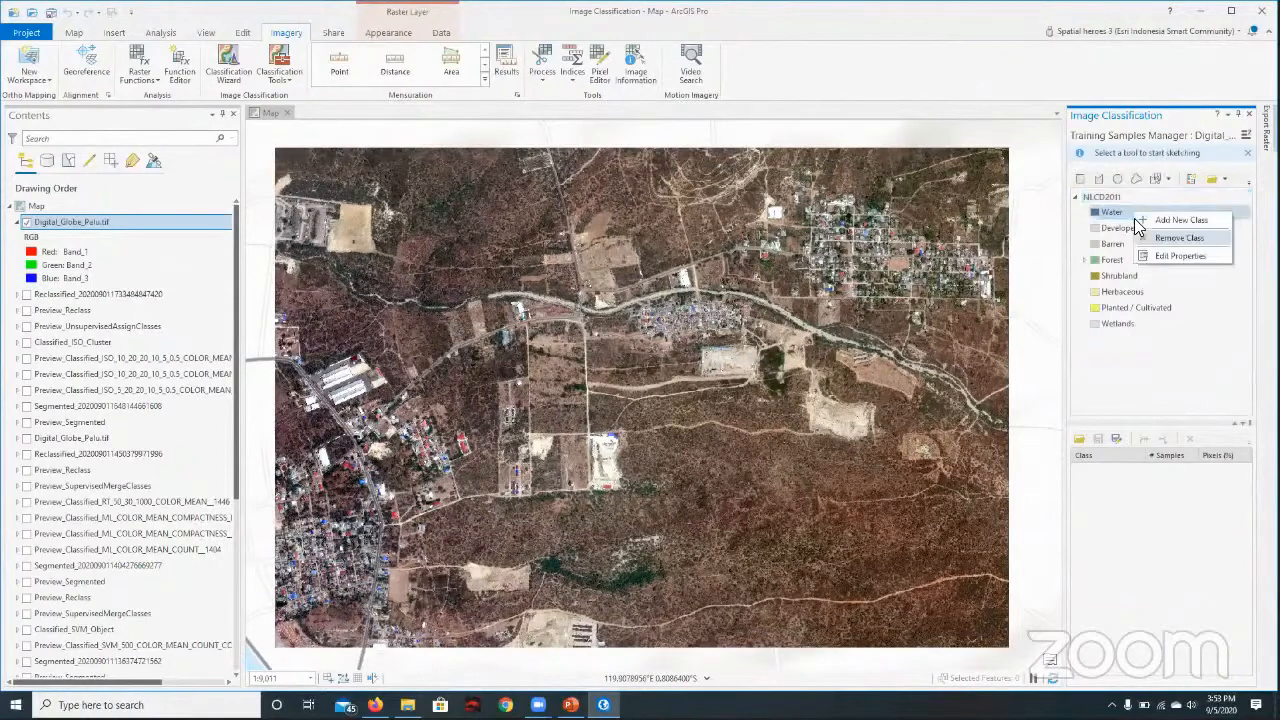
{"action": "left_click", "coordinate": [740, 378]}
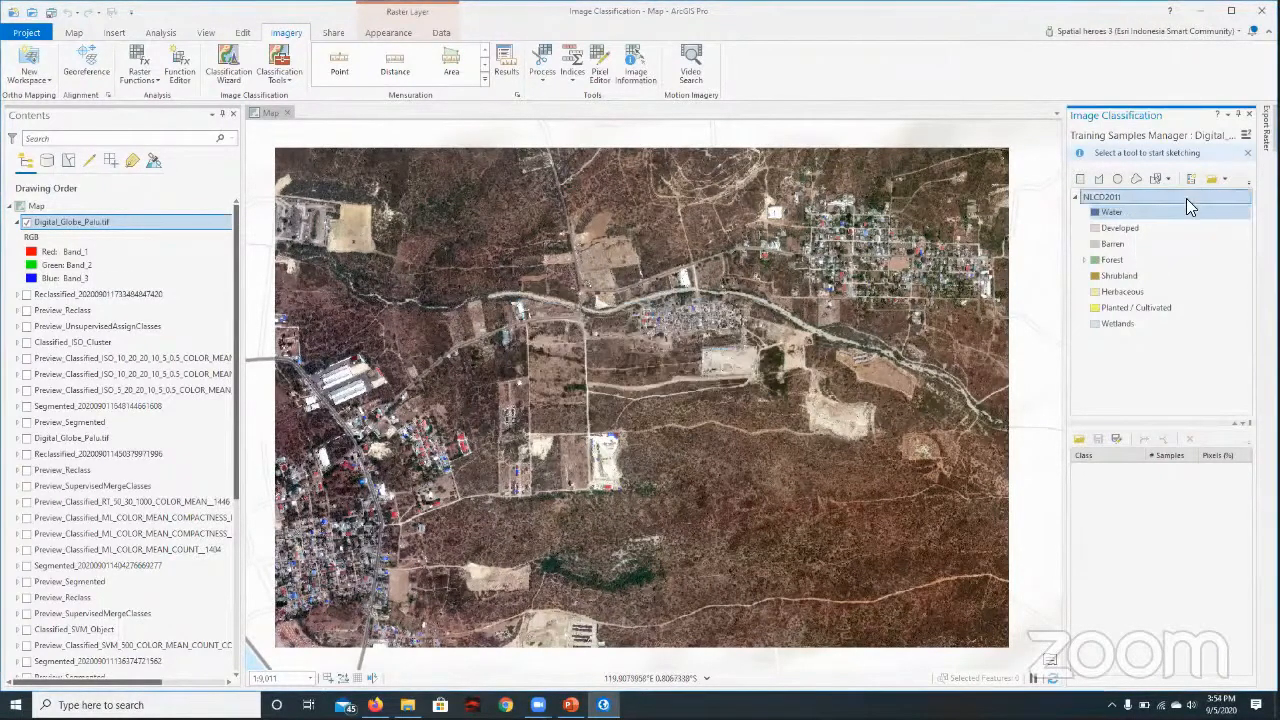
Step: Rename the NLCD2011 schema as Skema Klasifikasi, set its organization to GeoSoftware Community, clear its description and save
{"action": "right_click", "coordinate": [1172, 202]}
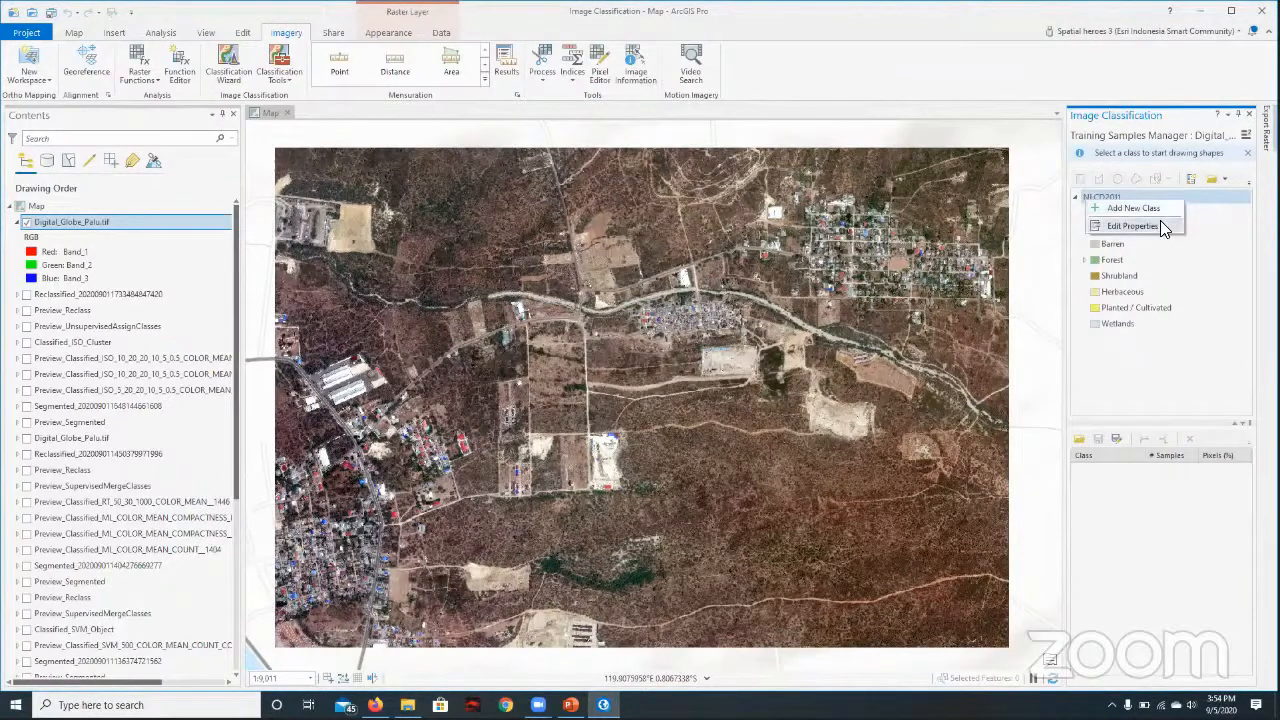
{"action": "left_click", "coordinate": [1160, 225]}
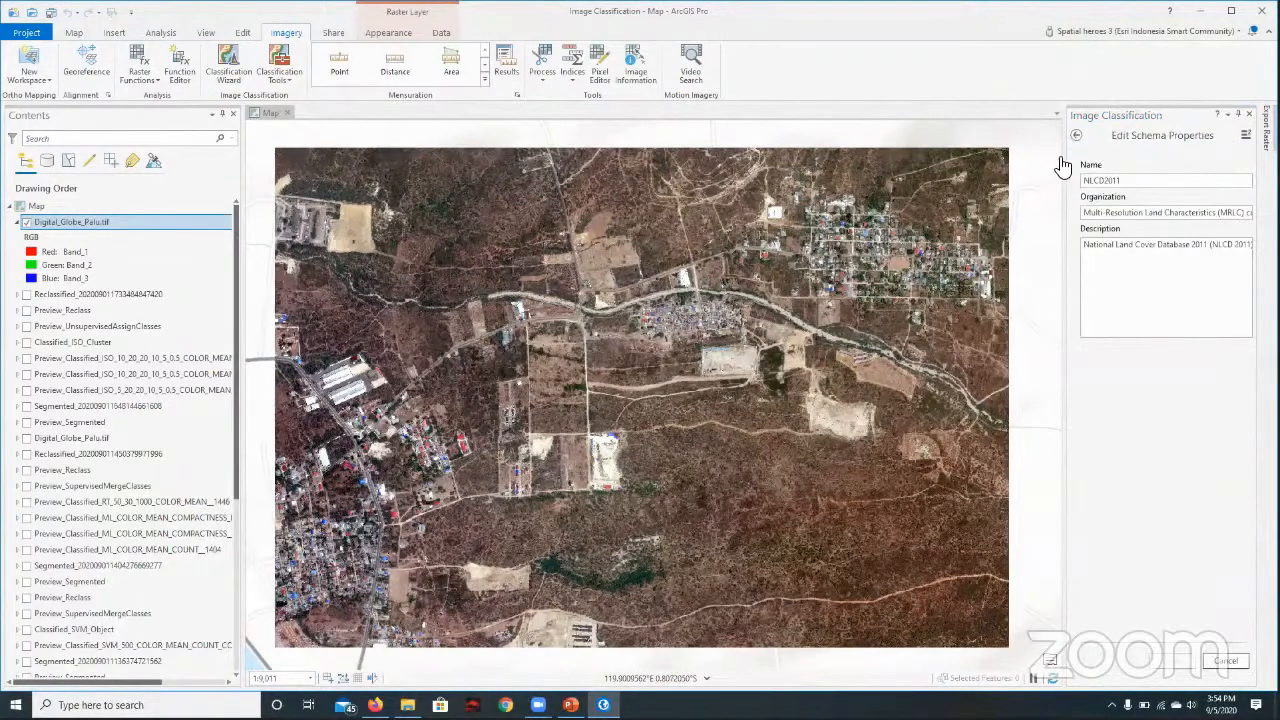
{"action": "left_click", "coordinate": [1134, 174]}
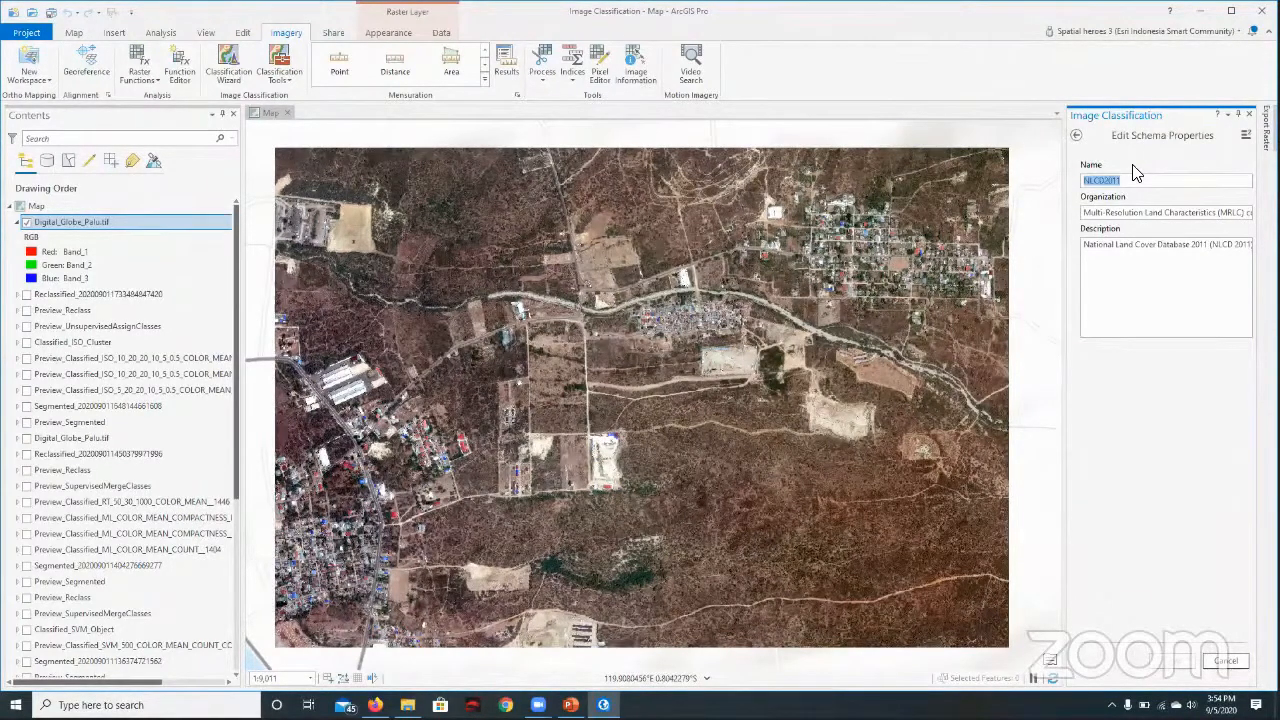
{"action": "type", "text": "Skema Klasifikasi"}
{"action": "left_click", "coordinate": [1150, 214]}
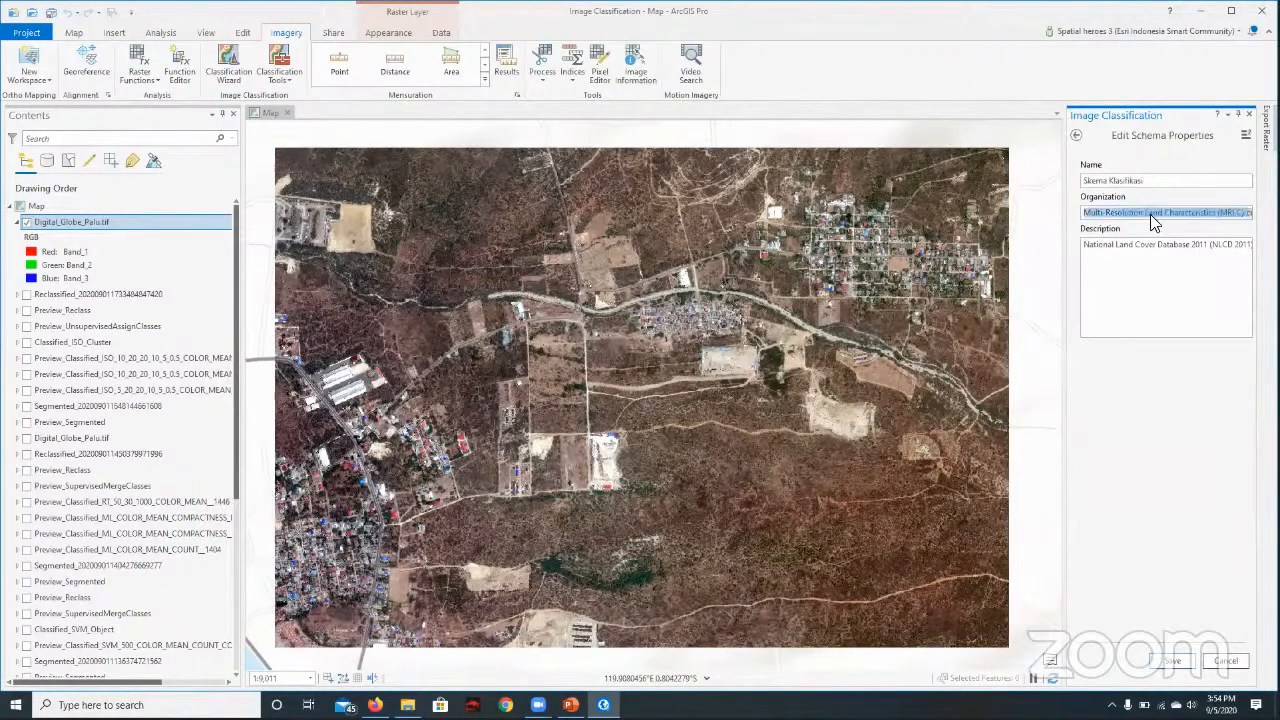
{"action": "type", "text": "Geo"}
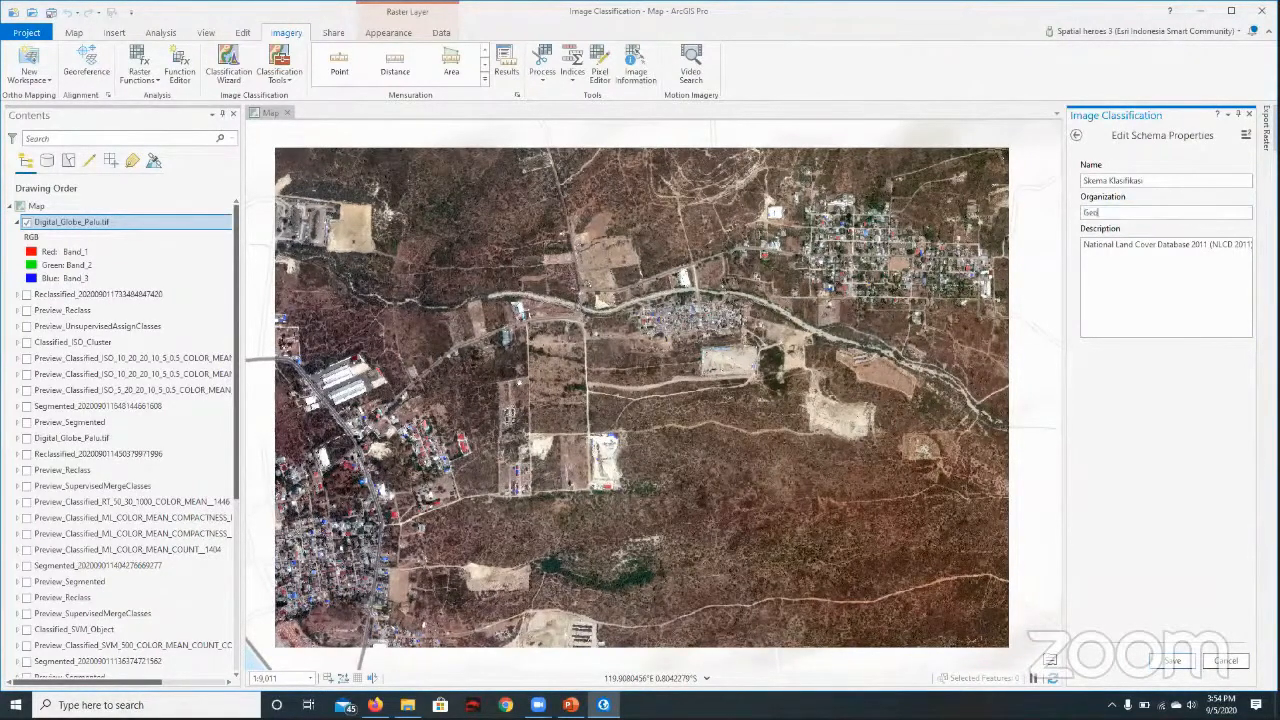
{"action": "type", "text": "Software Community"}
{"action": "key", "text": "Tab"}
{"action": "key", "text": "BackSpace"}
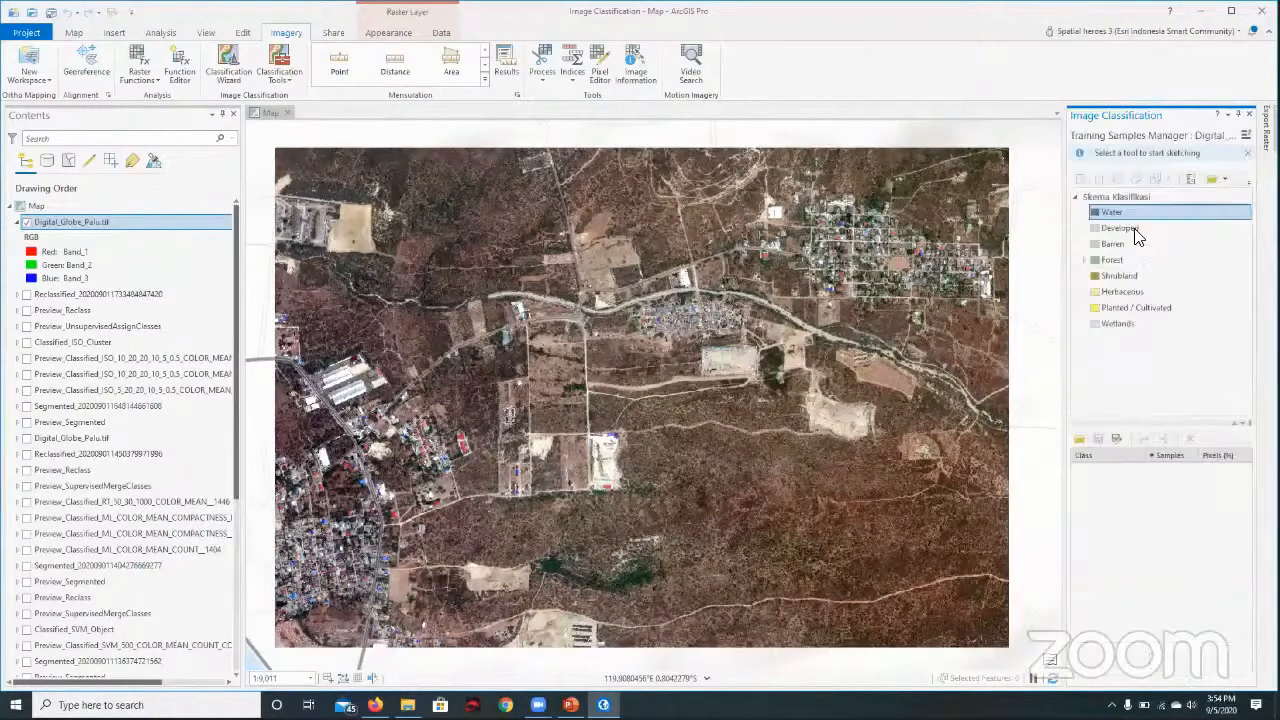
Step: Remove the Developed and Water classes from the Skema Klasifikasi schema
{"action": "right_click", "coordinate": [1143, 229]}
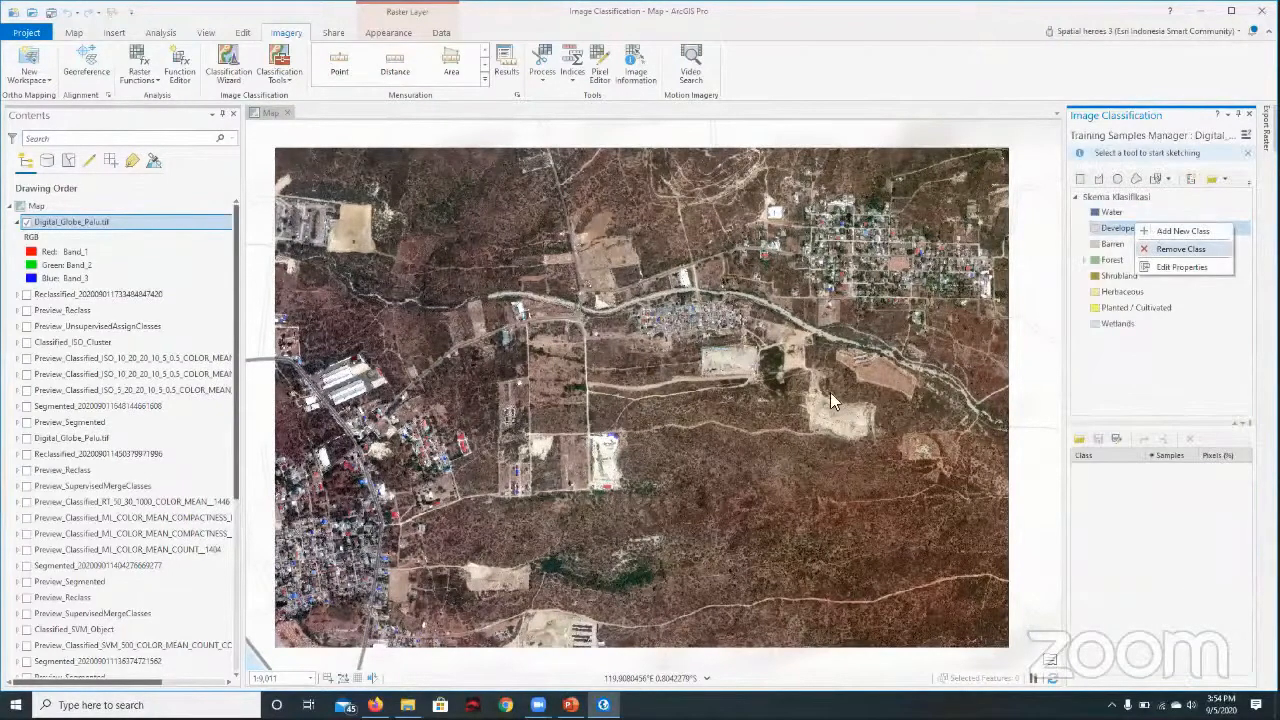
{"action": "left_click", "coordinate": [1181, 249]}
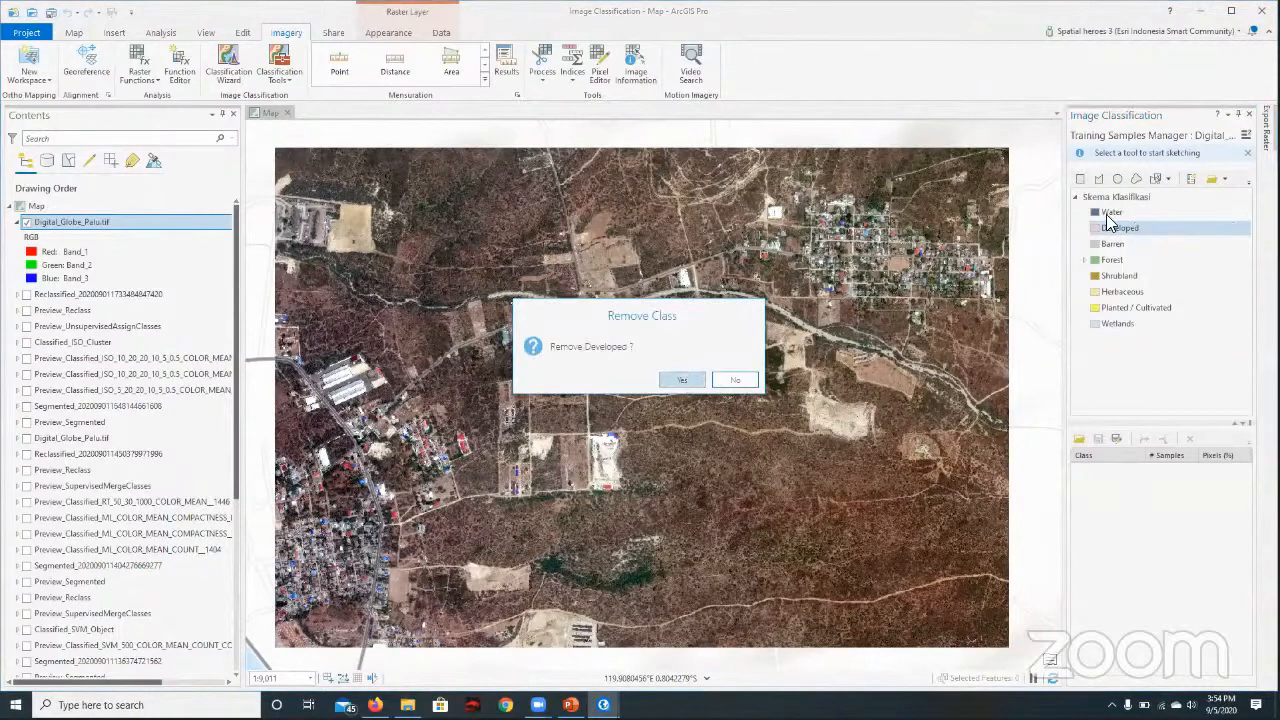
{"action": "key", "text": "Return"}
{"action": "right_click", "coordinate": [1112, 215]}
{"action": "left_click", "coordinate": [1136, 243]}
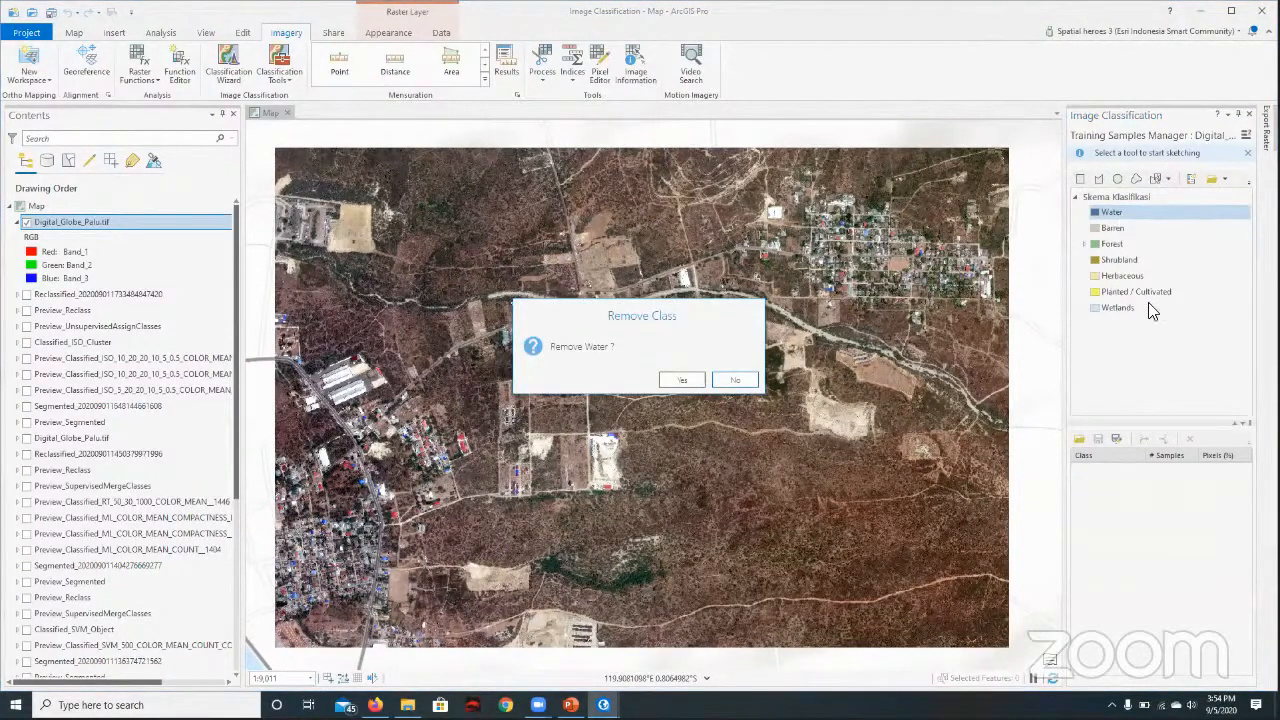
{"action": "key", "text": "Return"}
Step: Remove the Barren, Forest and Shrubland classes from the schema
{"action": "right_click", "coordinate": [1129, 214]}
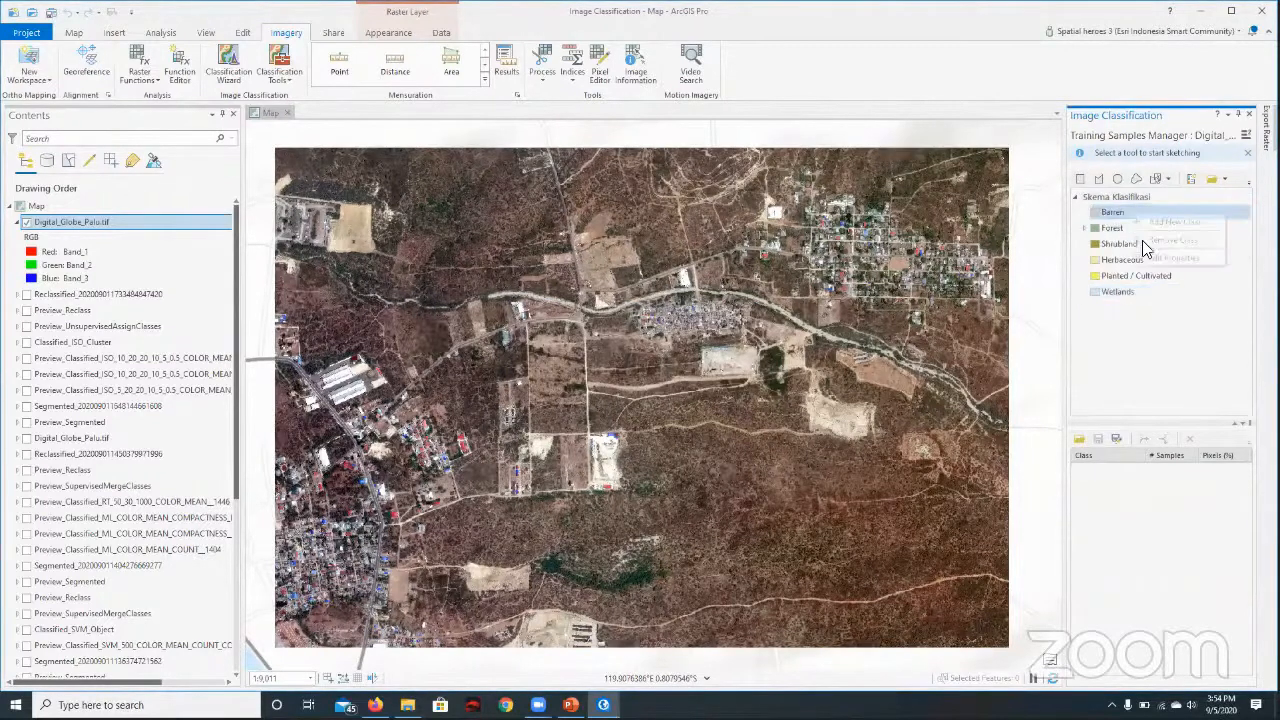
{"action": "left_click", "coordinate": [1172, 240]}
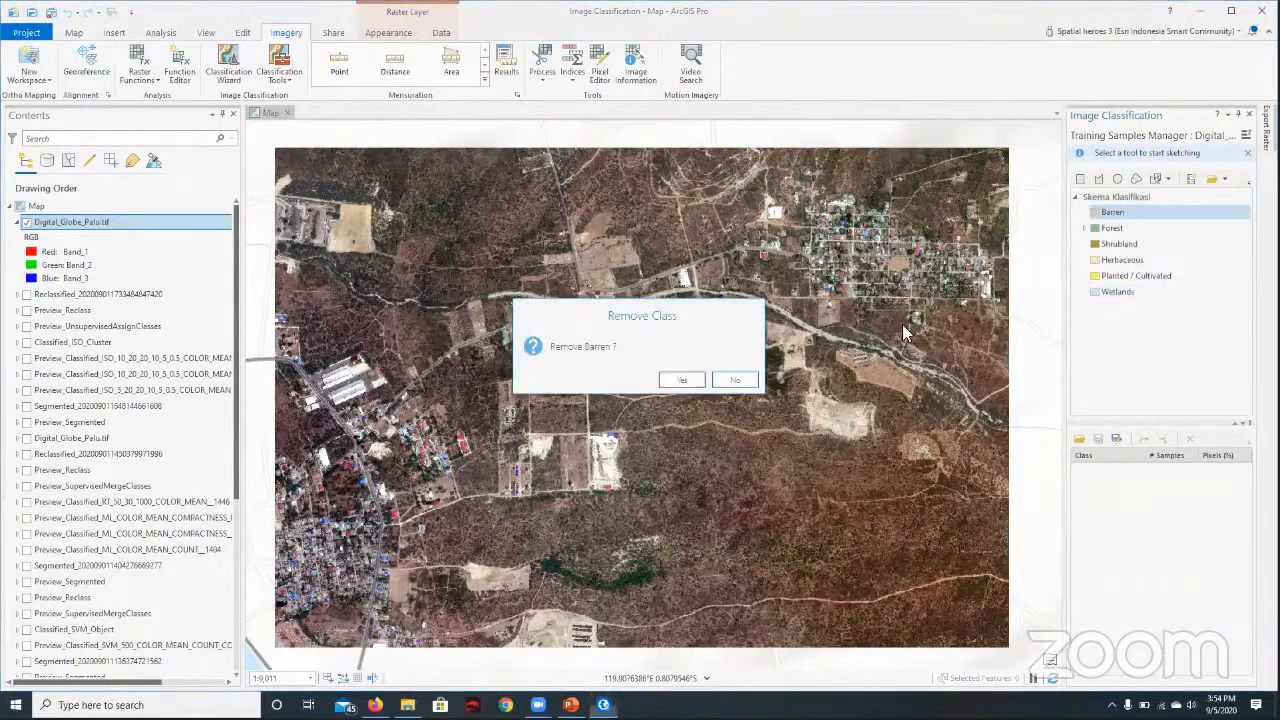
{"action": "left_click", "coordinate": [697, 385]}
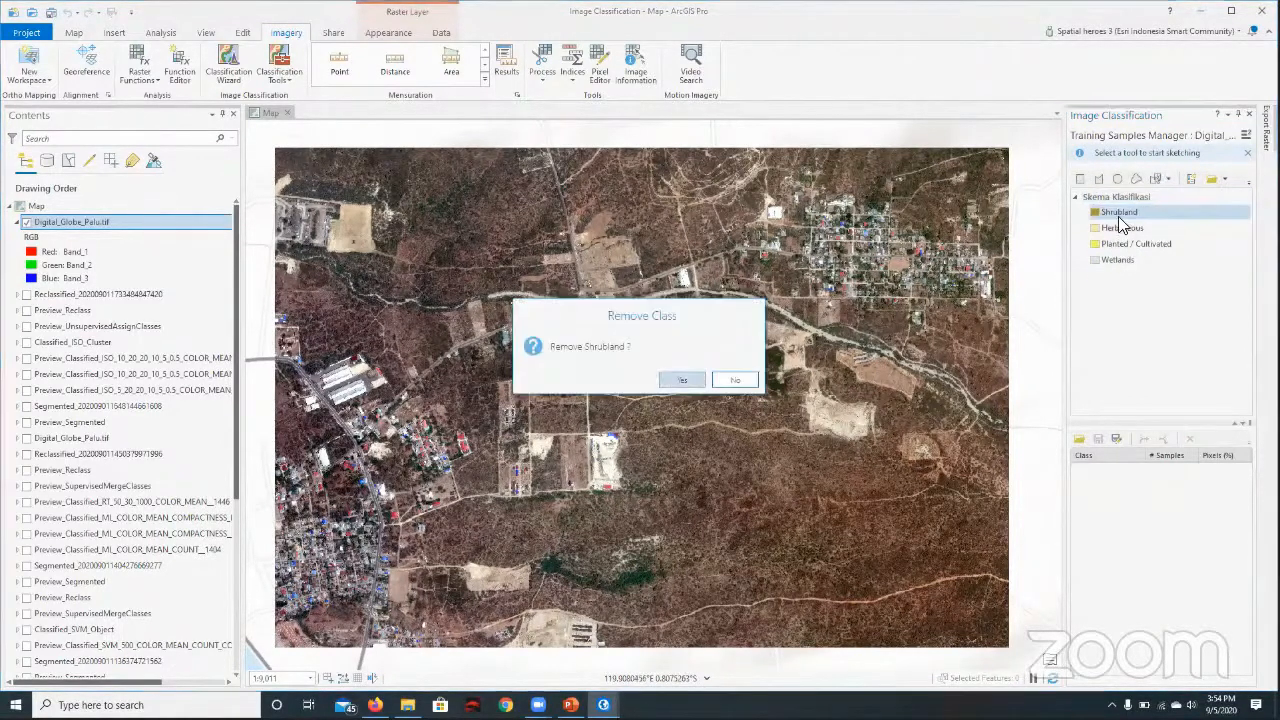
{"action": "key", "text": "Return"}
Step: Remove the remaining Herbaceous, Planted / Cultivated and Wetlands classes so the schema is empty
{"action": "right_click", "coordinate": [1122, 216]}
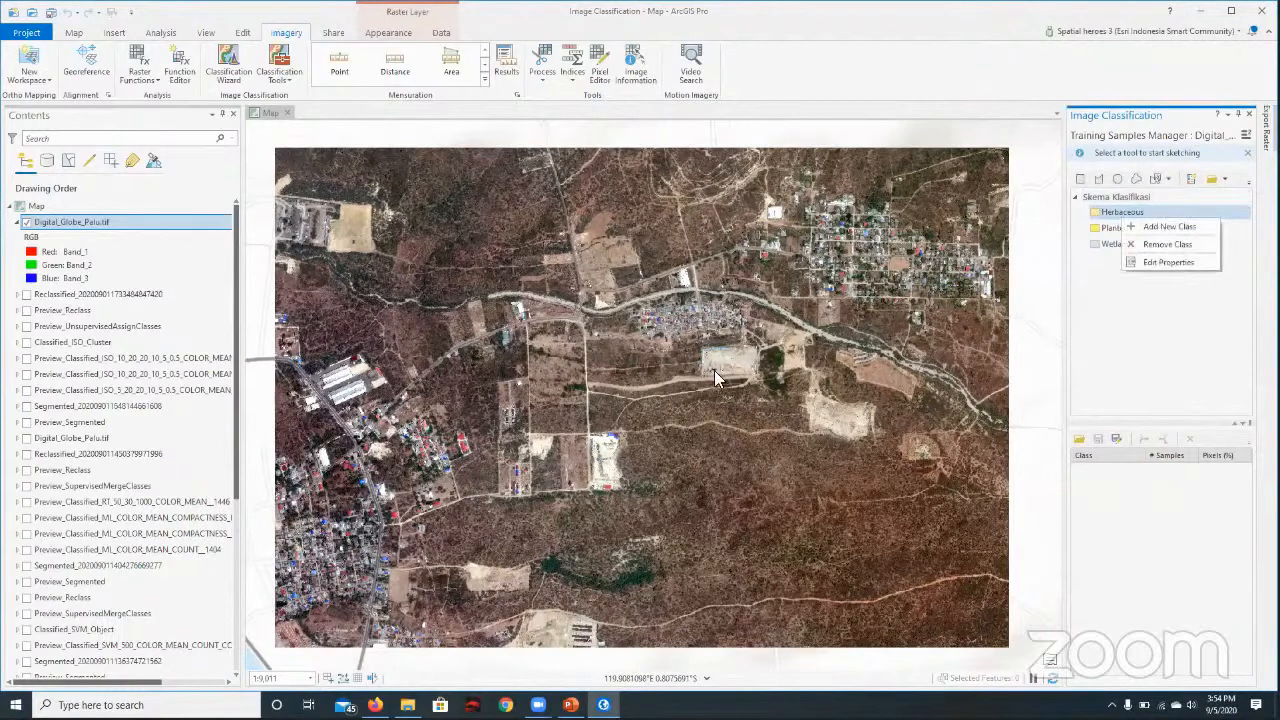
{"action": "left_click", "coordinate": [1167, 244]}
{"action": "key", "text": "Return"}
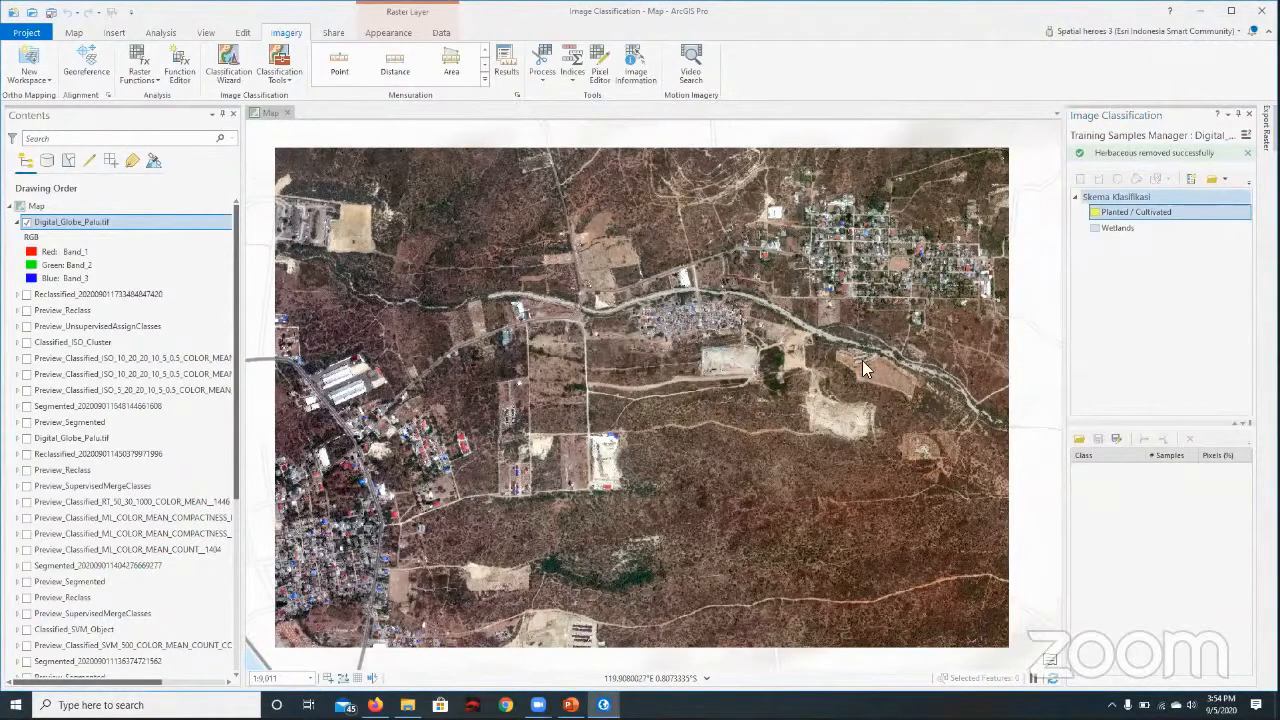
{"action": "left_click", "coordinate": [1122, 215]}
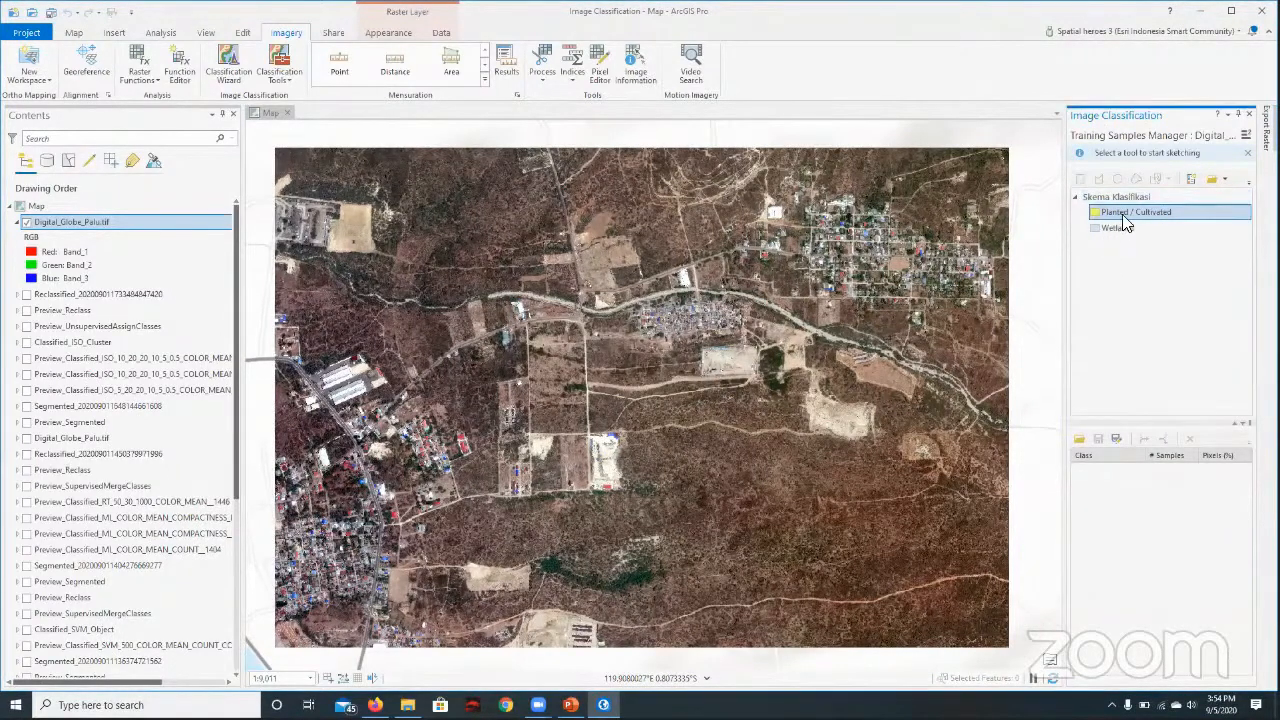
{"action": "key", "text": "Return"}
{"action": "right_click", "coordinate": [1124, 215]}
{"action": "left_click", "coordinate": [1136, 244]}
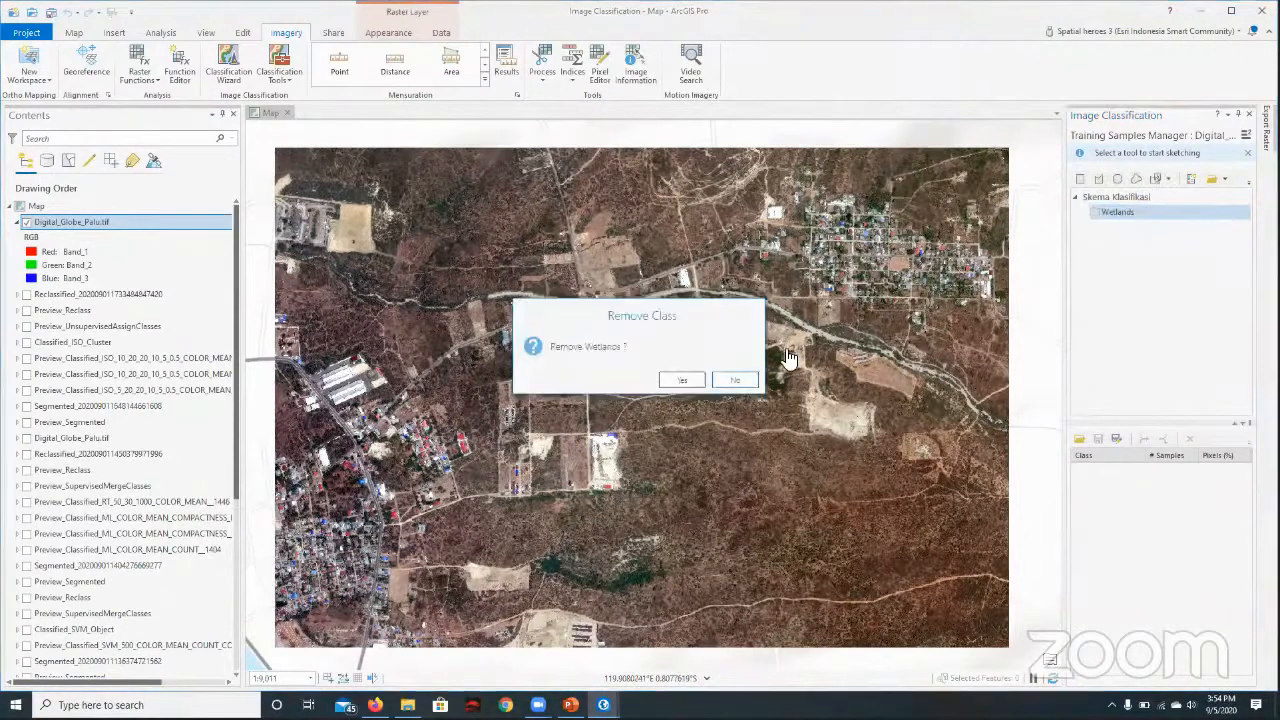
{"action": "left_click", "coordinate": [680, 381]}
Step: Add a new class named Vegetasi with value 1 to the Skema Klasifikasi schema
{"action": "mouse_move", "coordinate": [808, 321]}
{"action": "left_mouse_down"}
{"action": "mouse_move", "coordinate": [822, 304]}
{"action": "mouse_move", "coordinate": [824, 317]}
{"action": "left_mouse_up"}
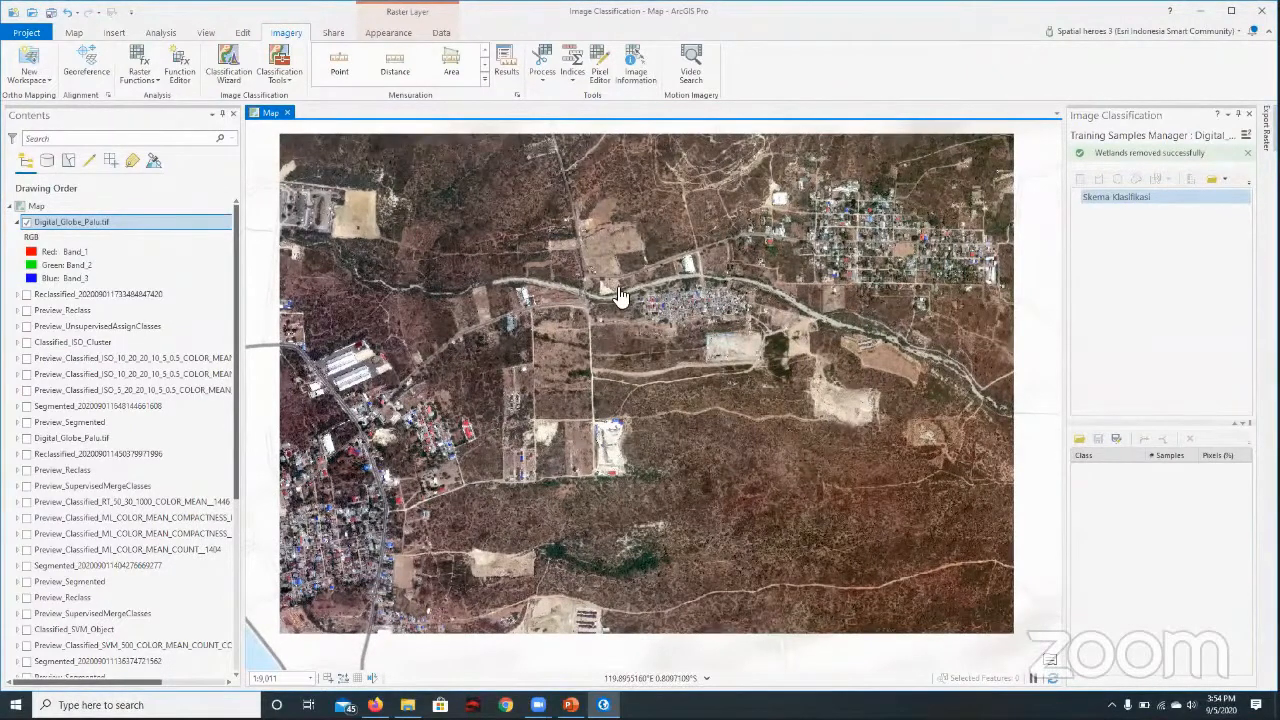
{"action": "left_click_drag", "start_coordinate": [592, 285], "coordinate": [622, 299]}
{"action": "scroll", "coordinate": [384, 222], "scroll_direction": "up", "scroll_amount": 6}
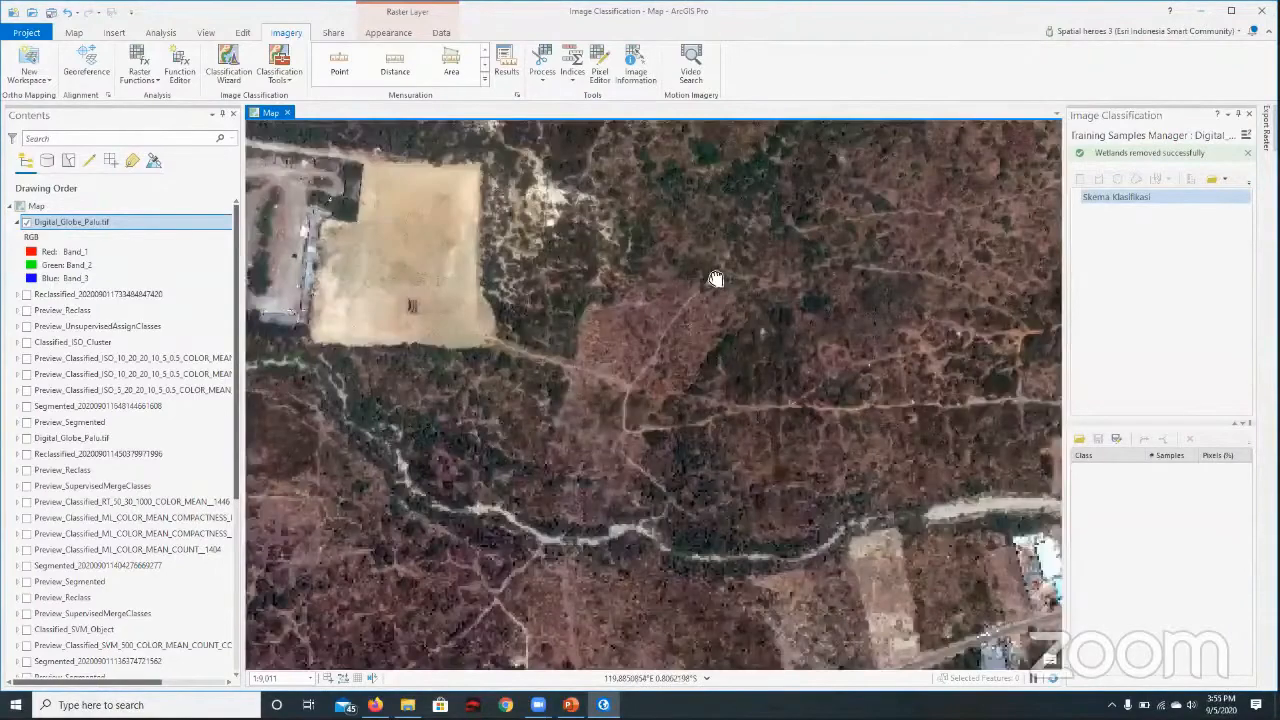
{"action": "left_click_drag", "start_coordinate": [414, 182], "coordinate": [569, 226]}
{"action": "scroll", "coordinate": [574, 255], "scroll_direction": "up", "scroll_amount": 2}
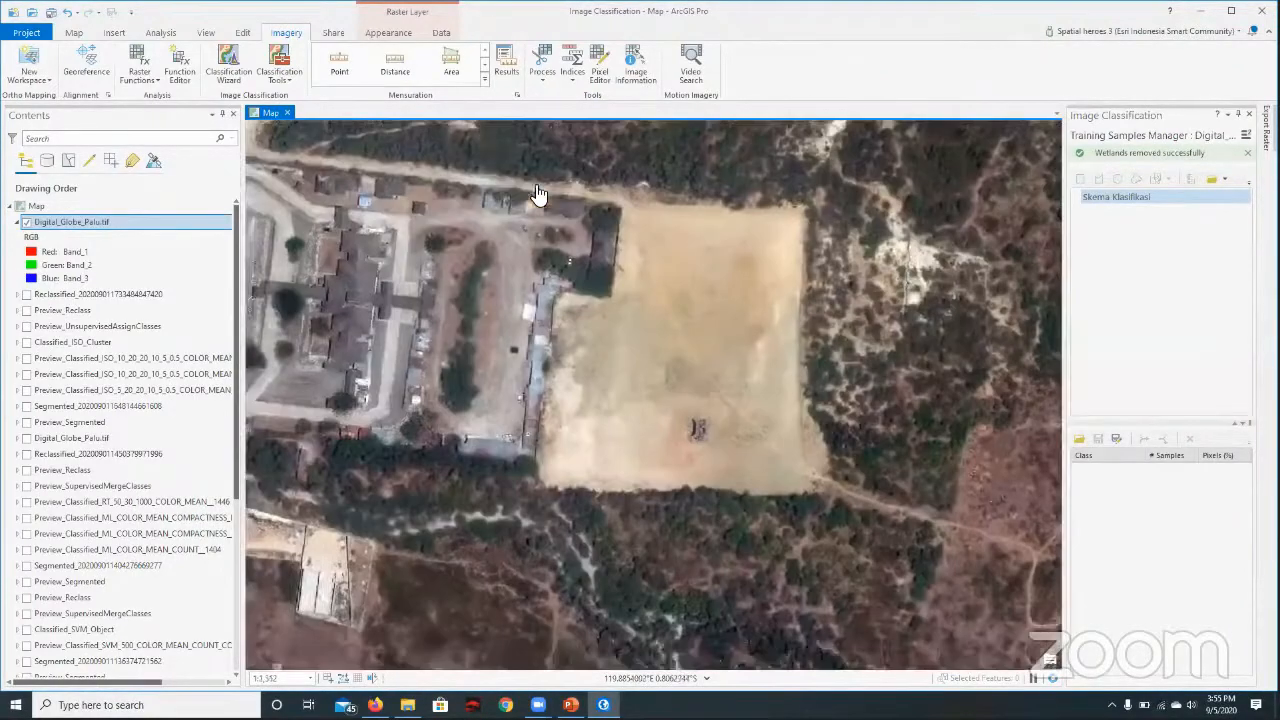
{"action": "left_click_drag", "start_coordinate": [675, 245], "coordinate": [728, 334]}
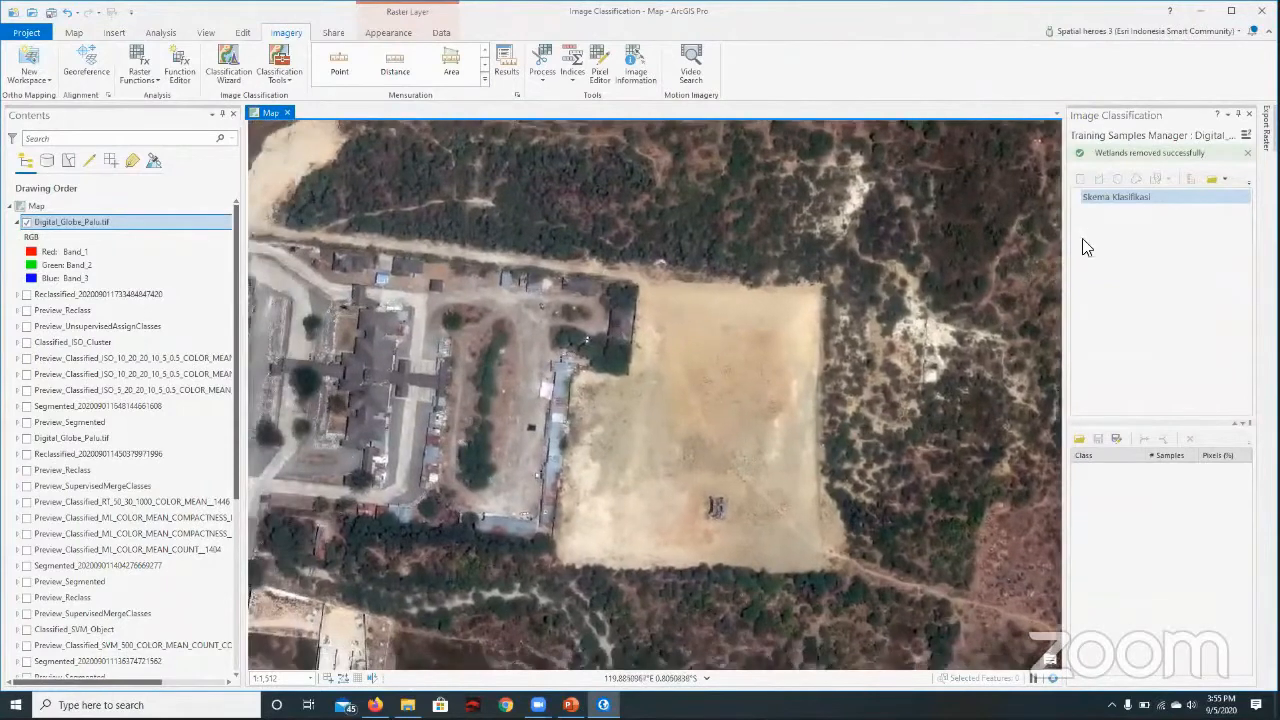
{"action": "right_click", "coordinate": [1140, 200]}
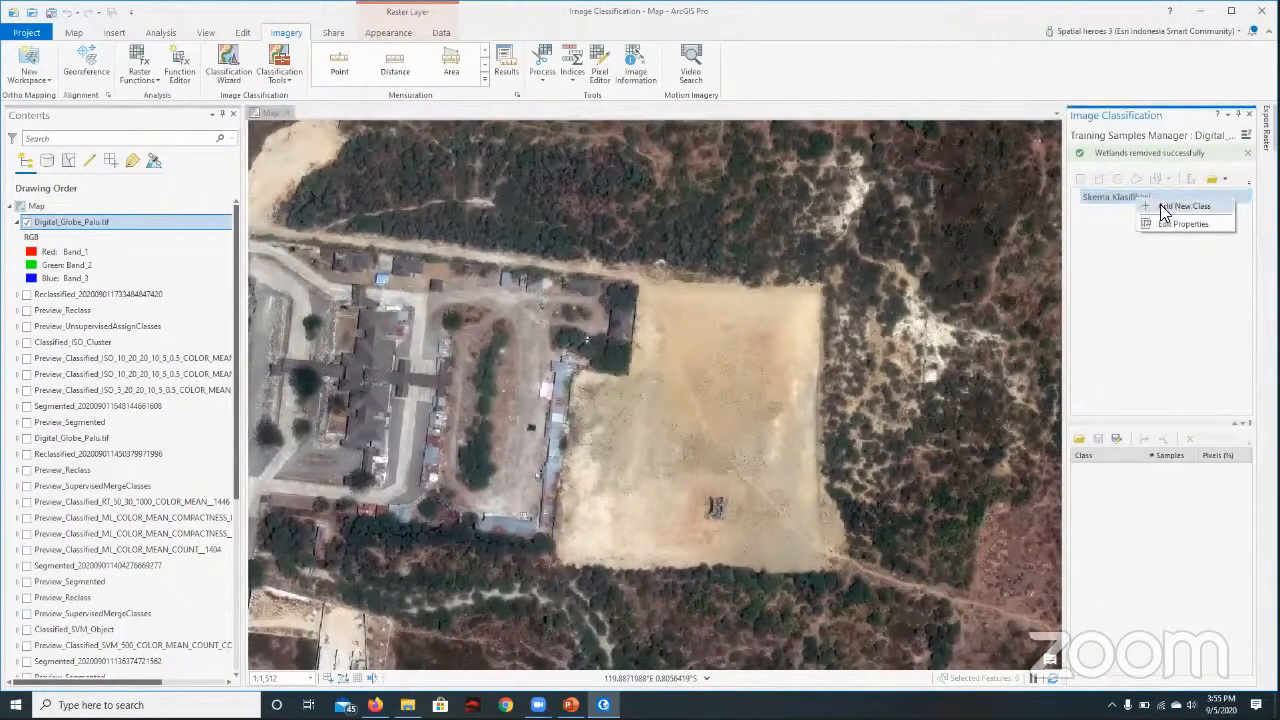
{"action": "left_click", "coordinate": [1163, 210]}
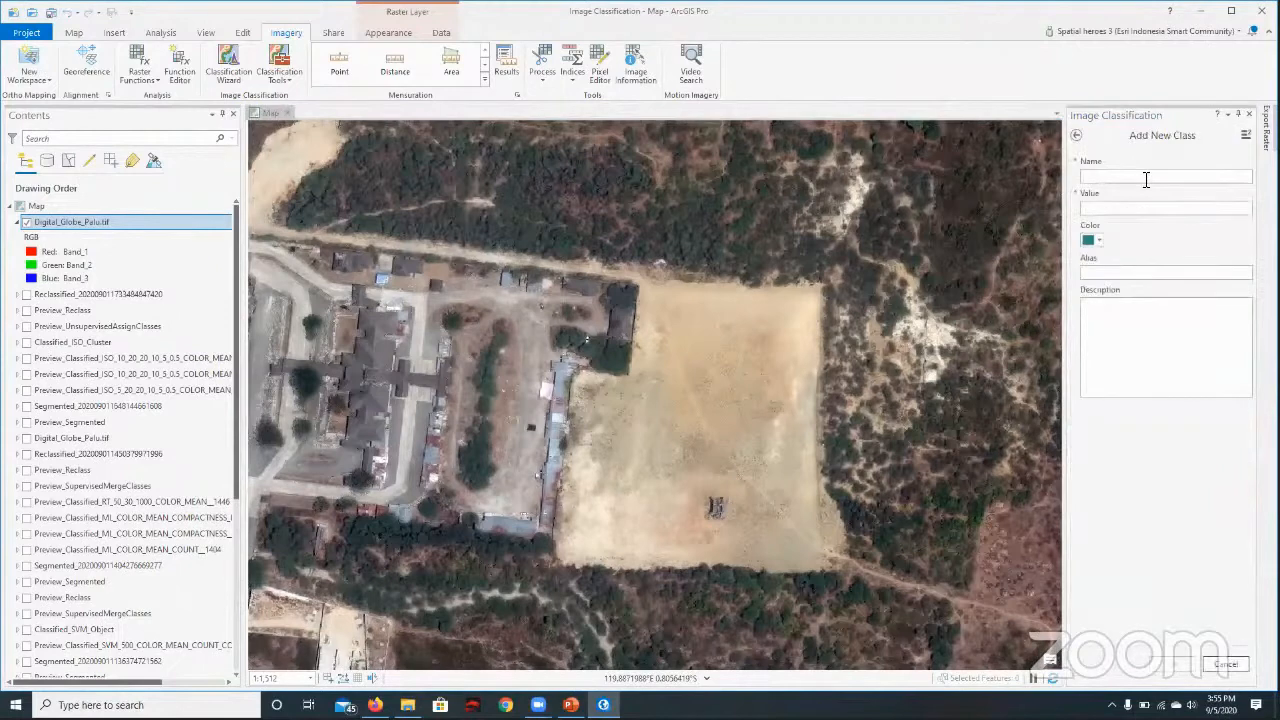
{"action": "left_click", "coordinate": [1165, 176]}
{"action": "type", "text": "Vegetasi"}
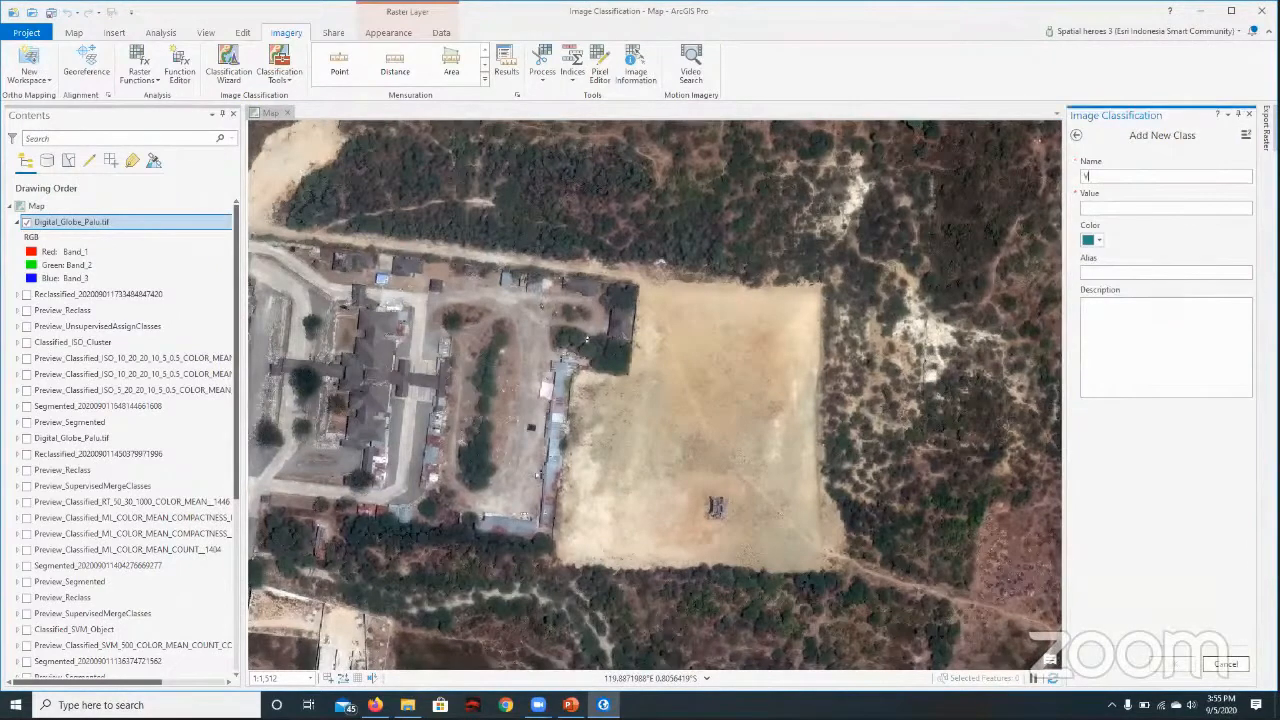
{"action": "left_click", "coordinate": [1163, 212]}
{"action": "type", "text": "1"}
{"action": "left_click", "coordinate": [1167, 665]}
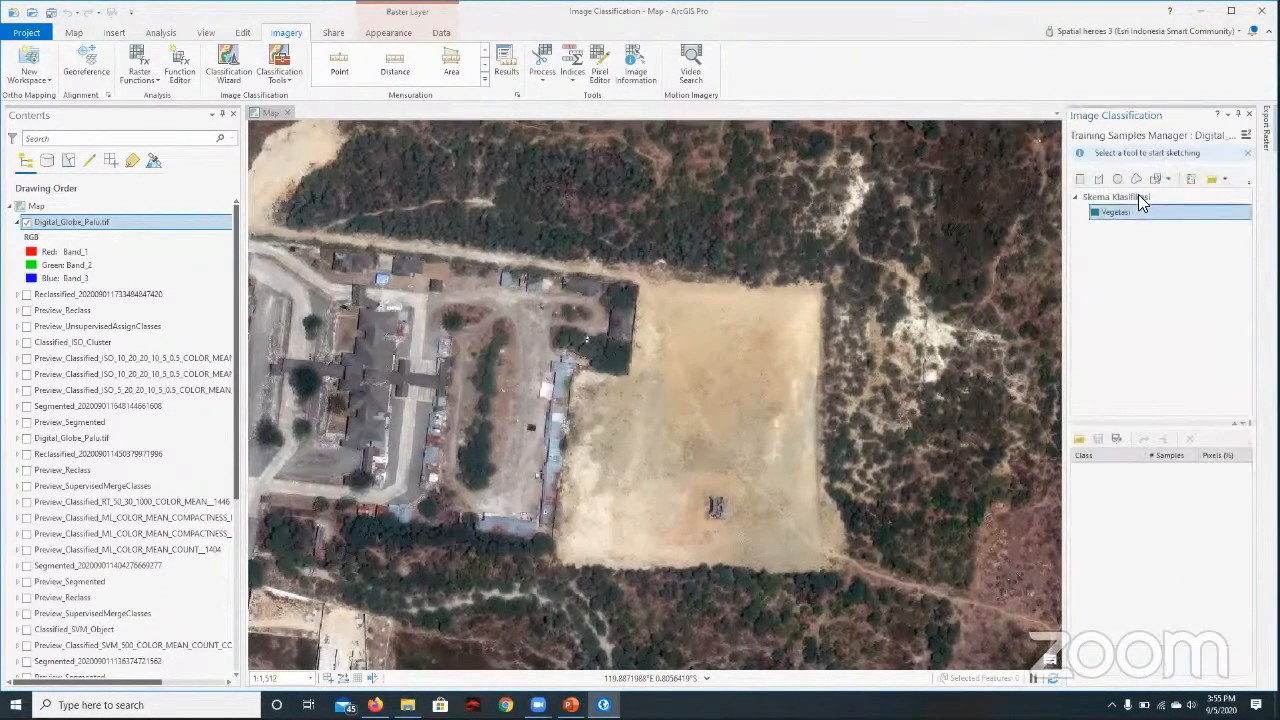
{"action": "right_click", "coordinate": [1142, 197]}
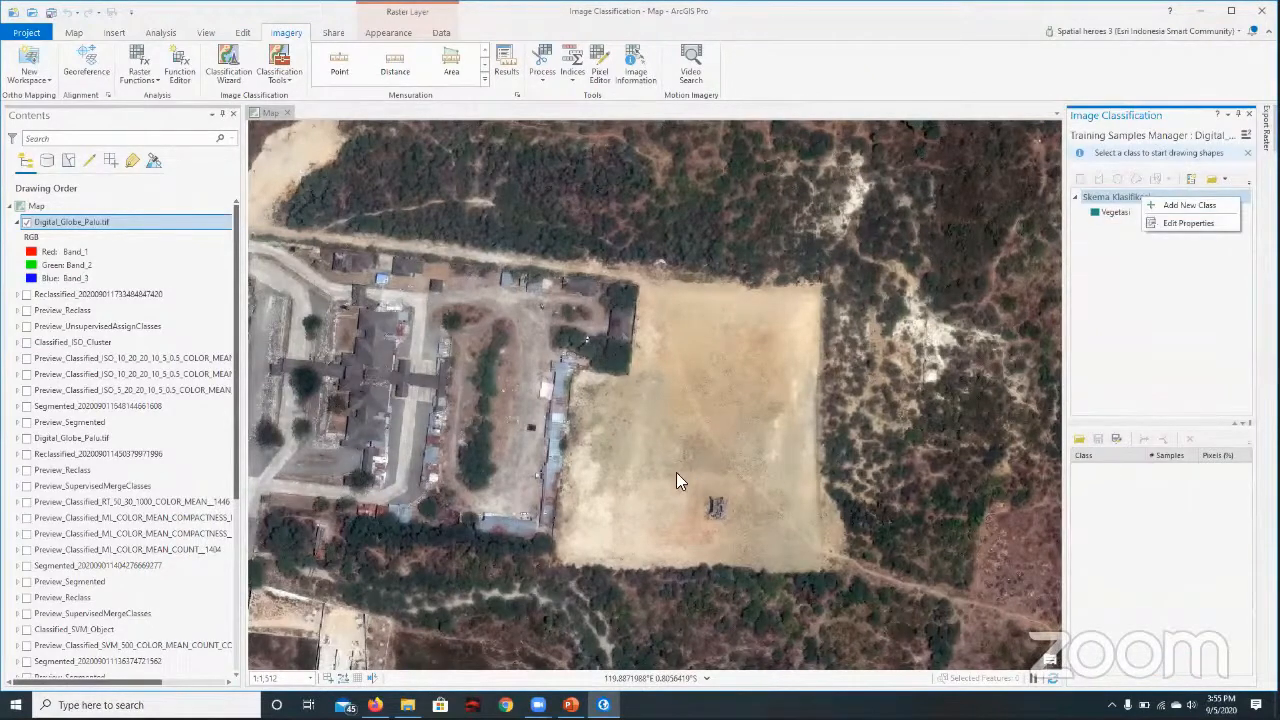
{"action": "left_click", "coordinate": [760, 434]}
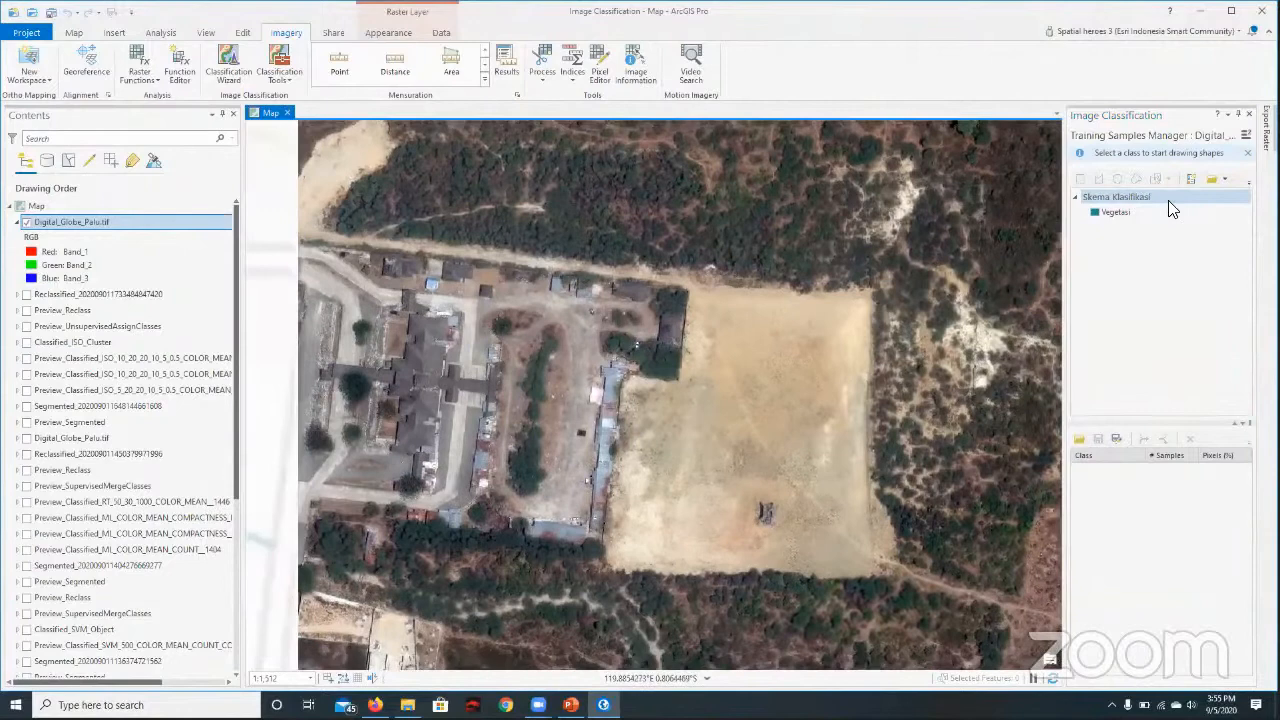
Step: Add a new class named Lahan Terbangun with value 2 and an orange color to the Skema Klasifikasi schema
{"action": "right_click", "coordinate": [1168, 200]}
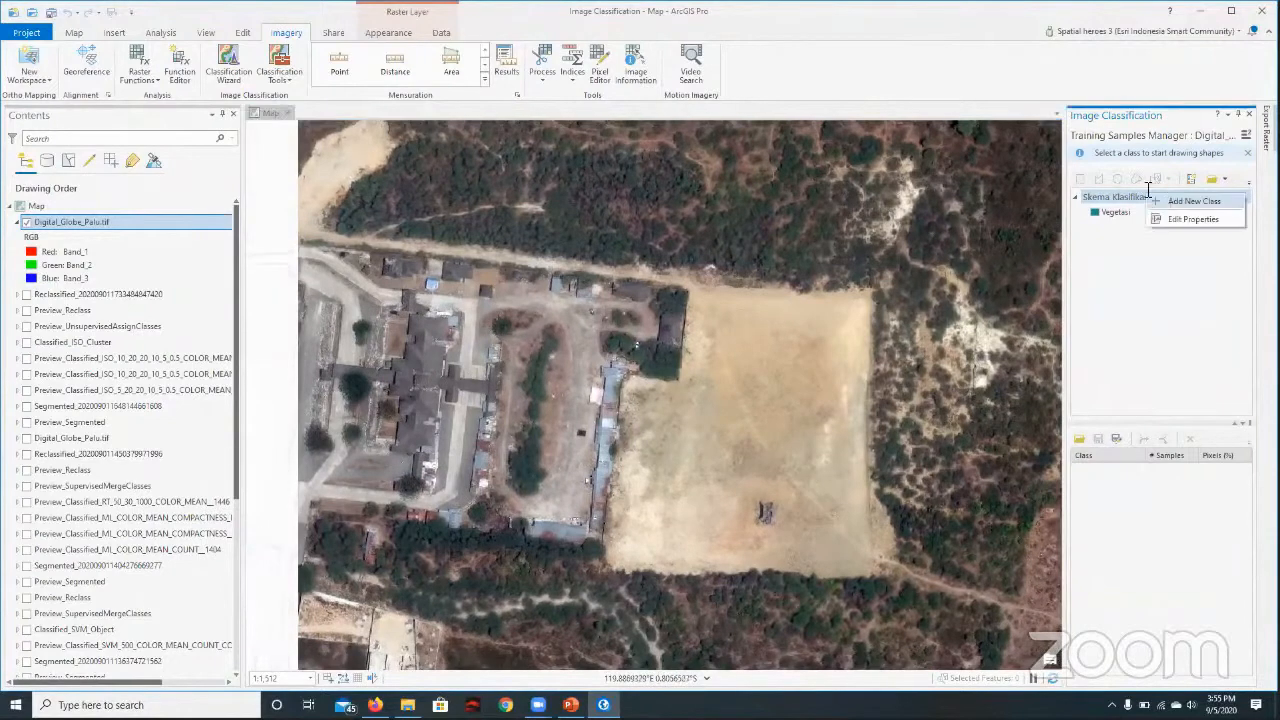
{"action": "left_click", "coordinate": [1185, 201]}
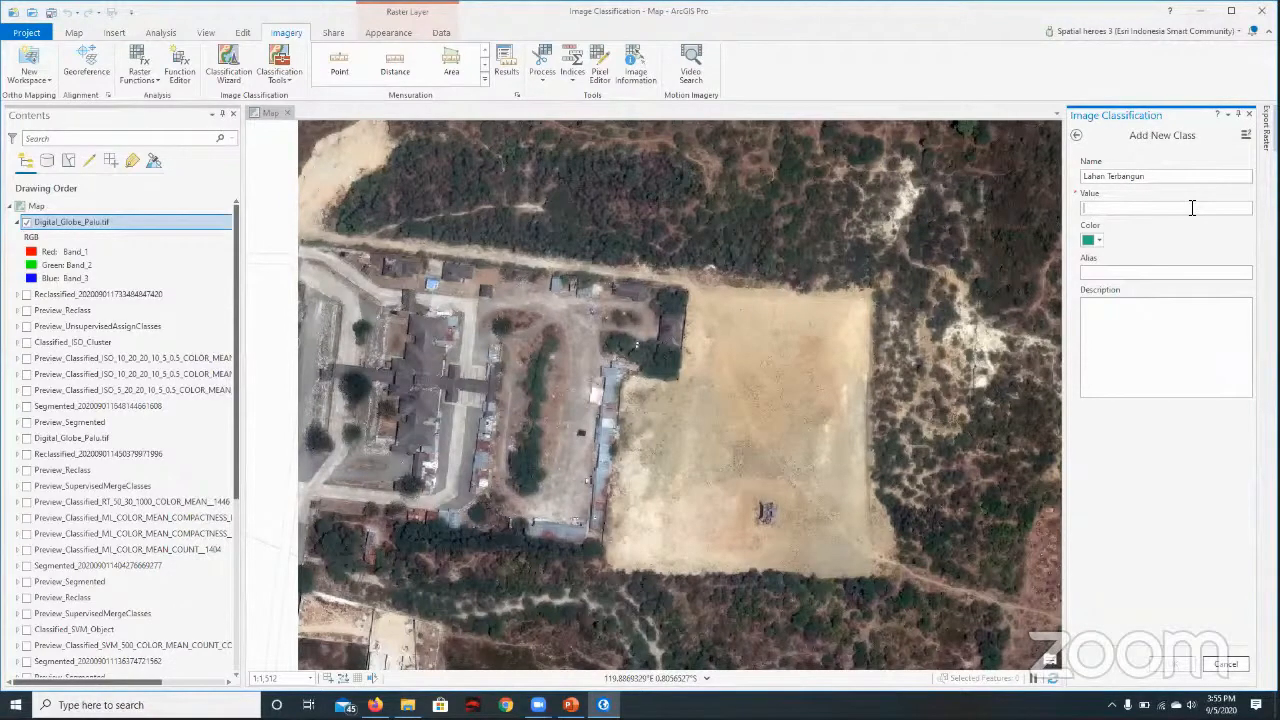
{"action": "type", "text": "2"}
{"action": "left_click", "coordinate": [1101, 241]}
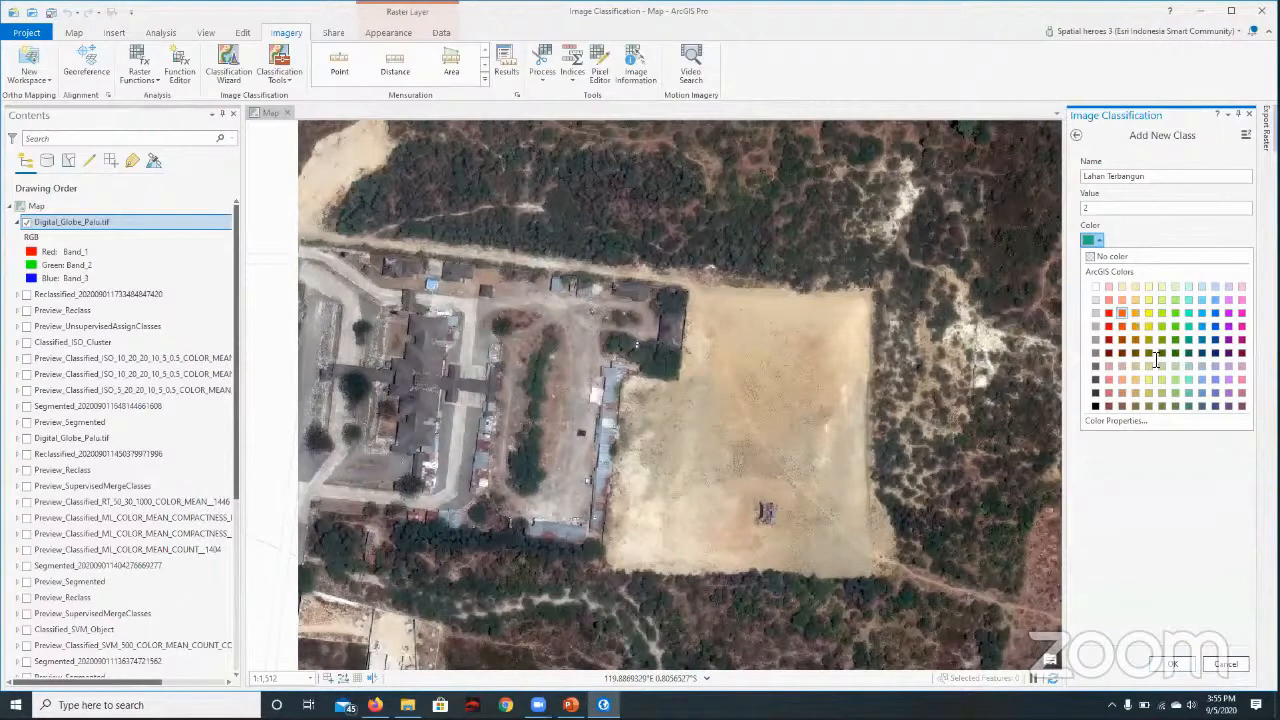
{"action": "left_click", "coordinate": [1136, 312]}
{"action": "left_click", "coordinate": [1176, 666]}
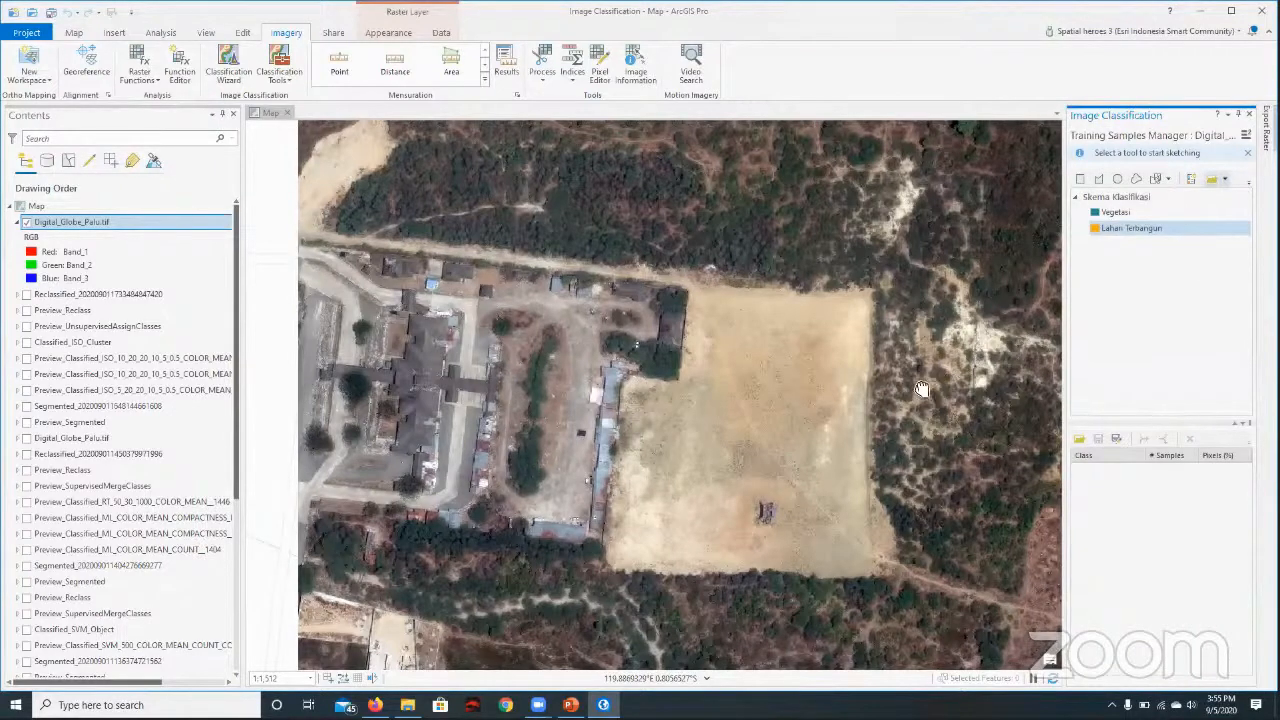
{"action": "left_click_drag", "start_coordinate": [944, 384], "coordinate": [940, 394]}
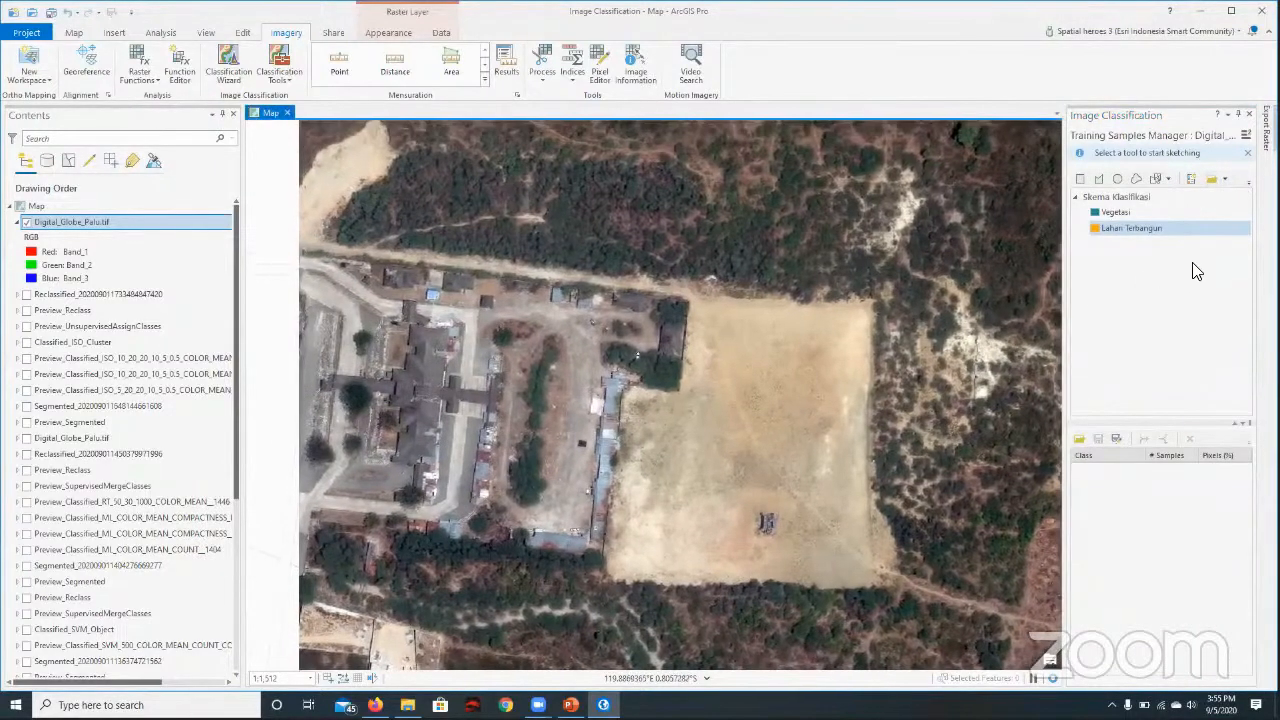
Step: Load the existing classification schema Kelas Penutup Lahan.ecs from the Machine Learning folder without saving the current schema
{"action": "left_click", "coordinate": [1222, 180]}
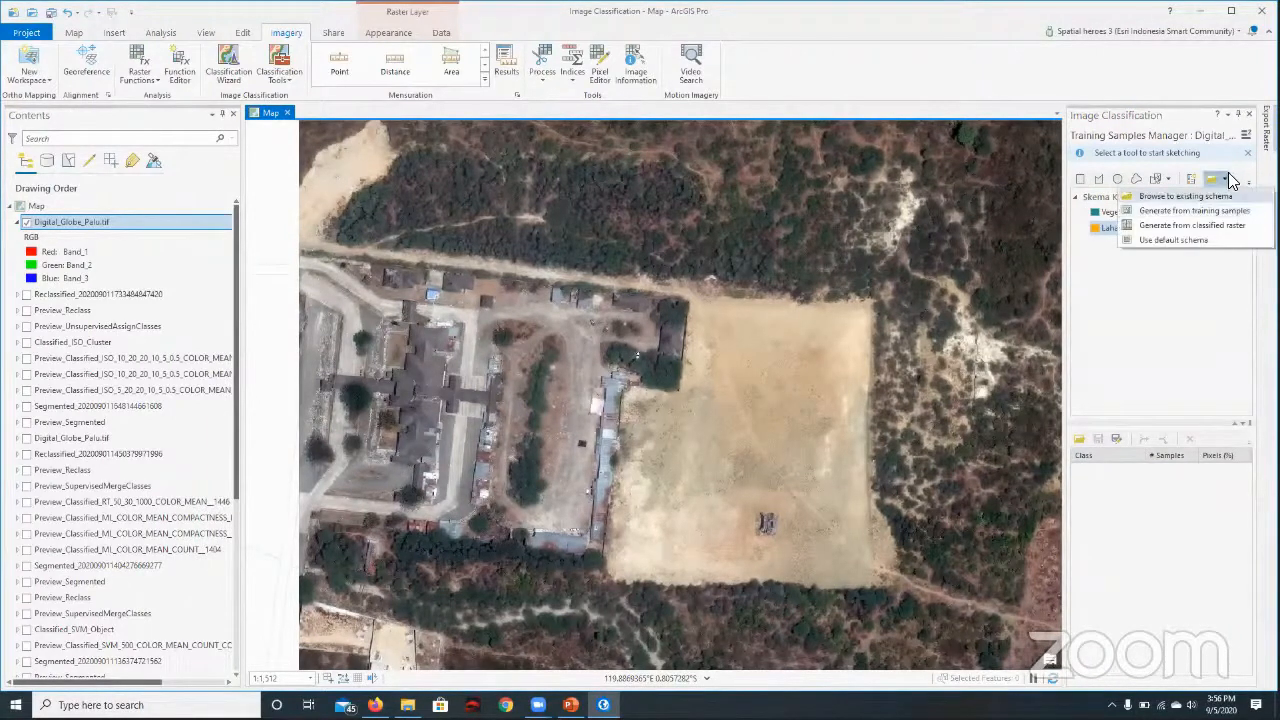
{"action": "left_click", "coordinate": [1208, 178]}
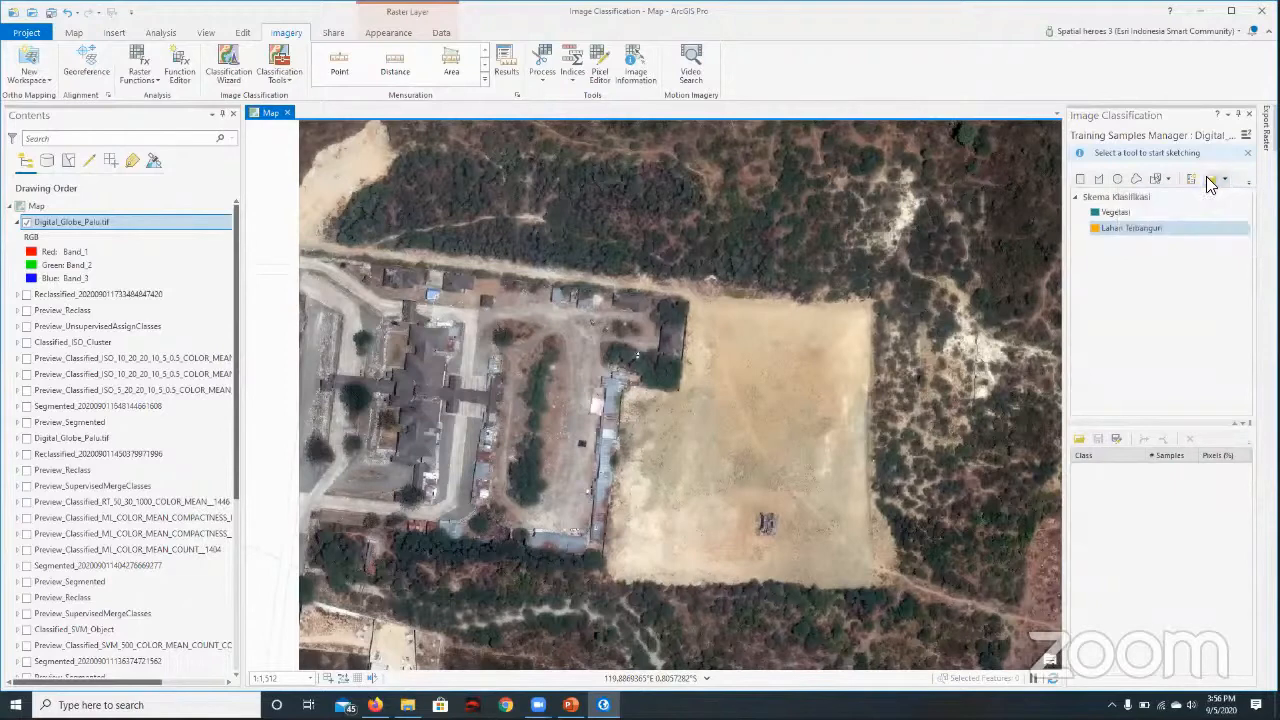
{"action": "left_click", "coordinate": [1224, 180]}
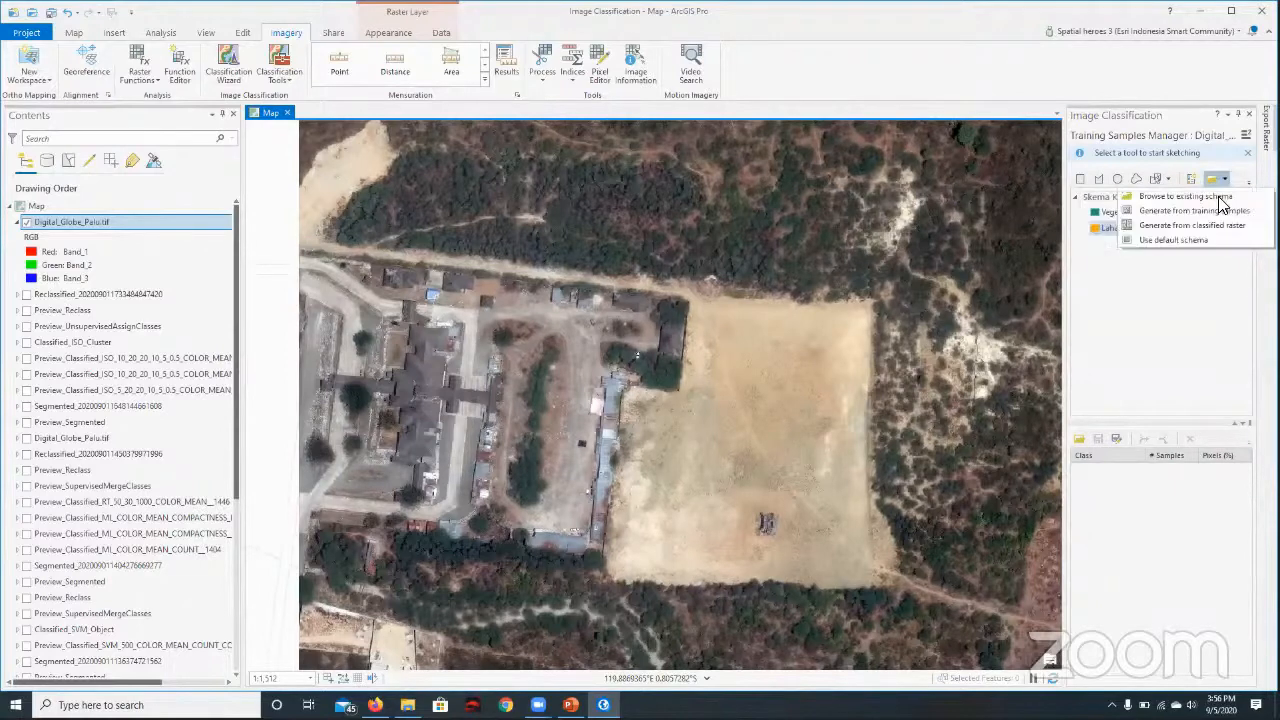
{"action": "left_click", "coordinate": [1218, 198]}
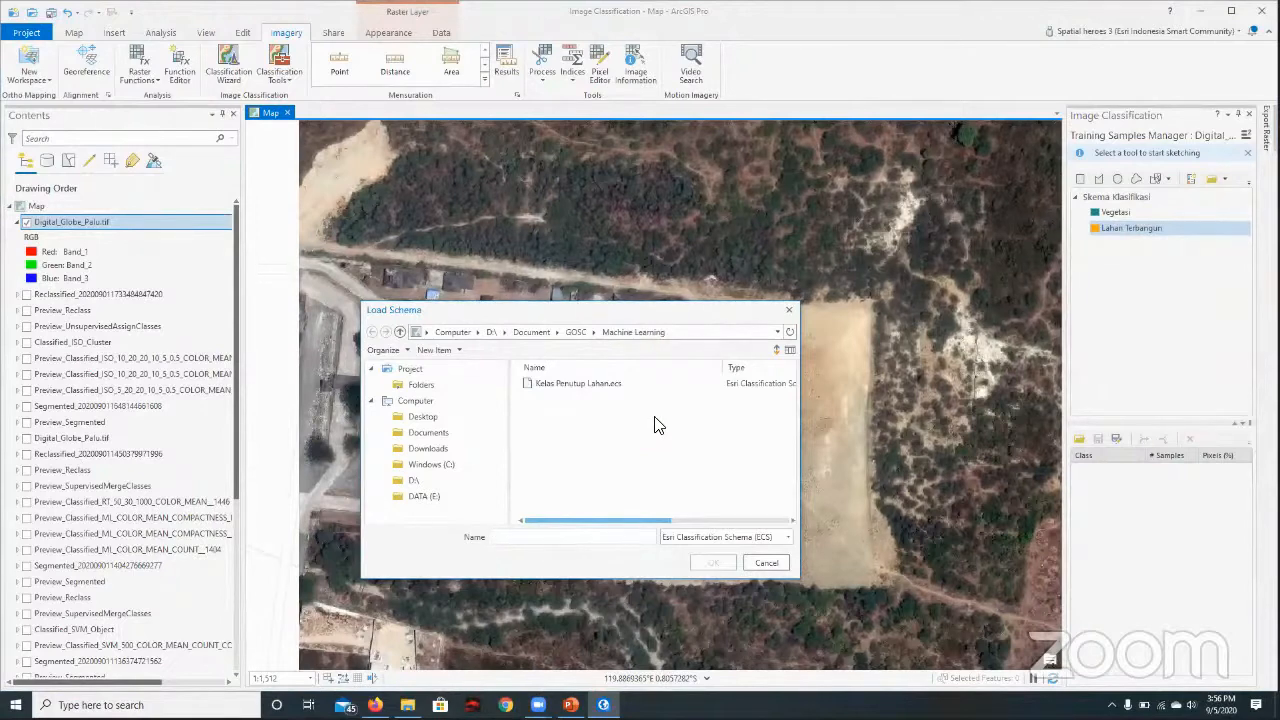
{"action": "left_click", "coordinate": [605, 385]}
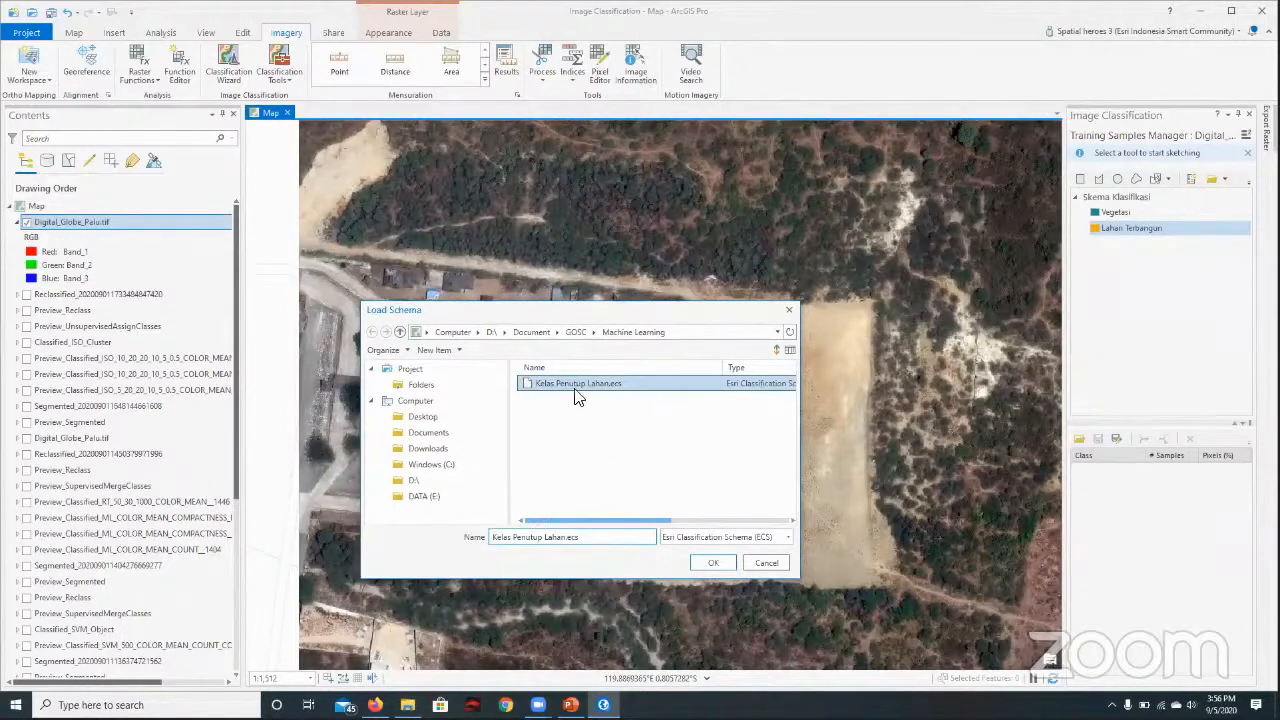
{"action": "left_click", "coordinate": [713, 562]}
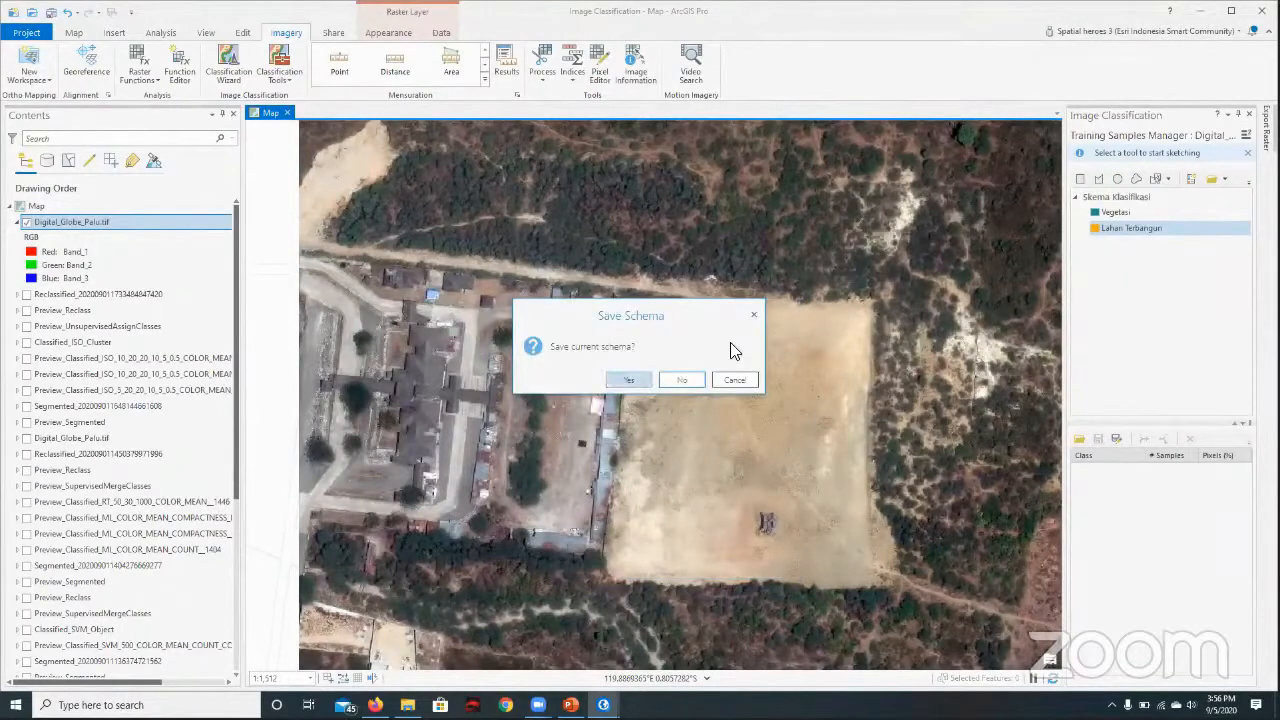
{"action": "left_click", "coordinate": [678, 386]}
Step: Examine the land cover classes of the Kelas Penutup Lahan schema, from Vegetasi to Lahan dengan peruntukkan lain
{"action": "left_click", "coordinate": [1162, 229]}
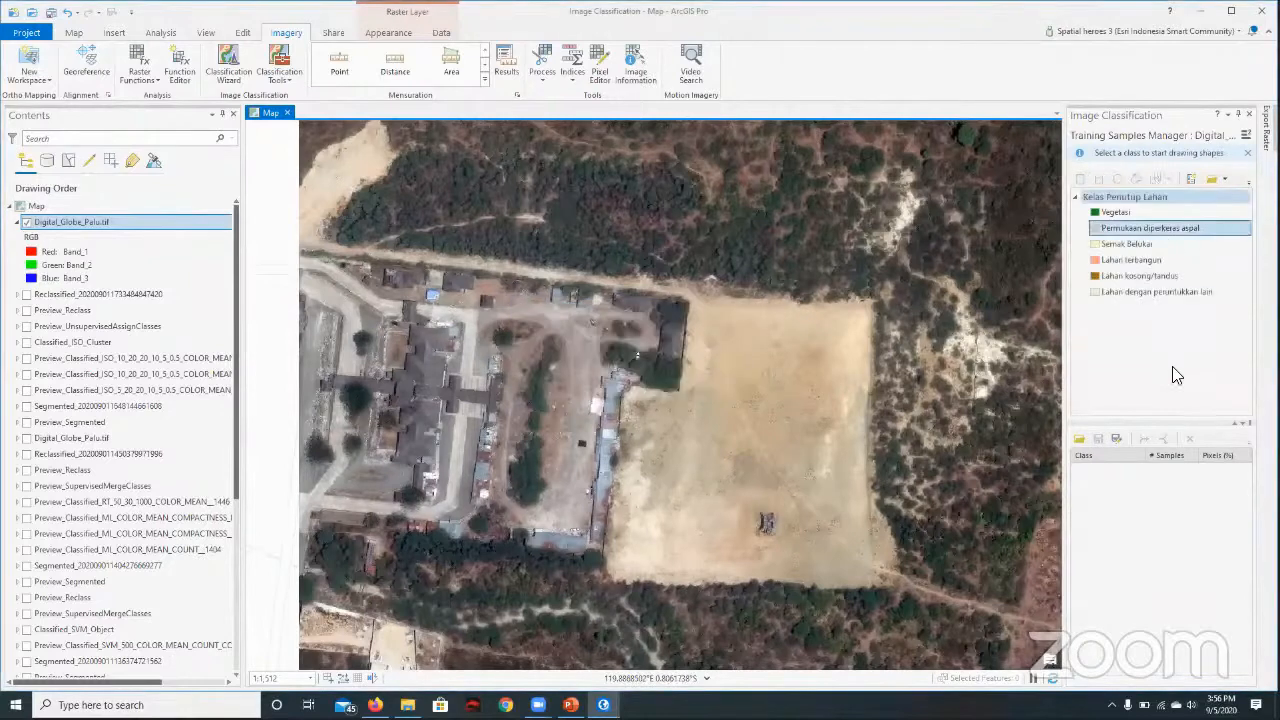
{"action": "left_click", "coordinate": [1183, 348]}
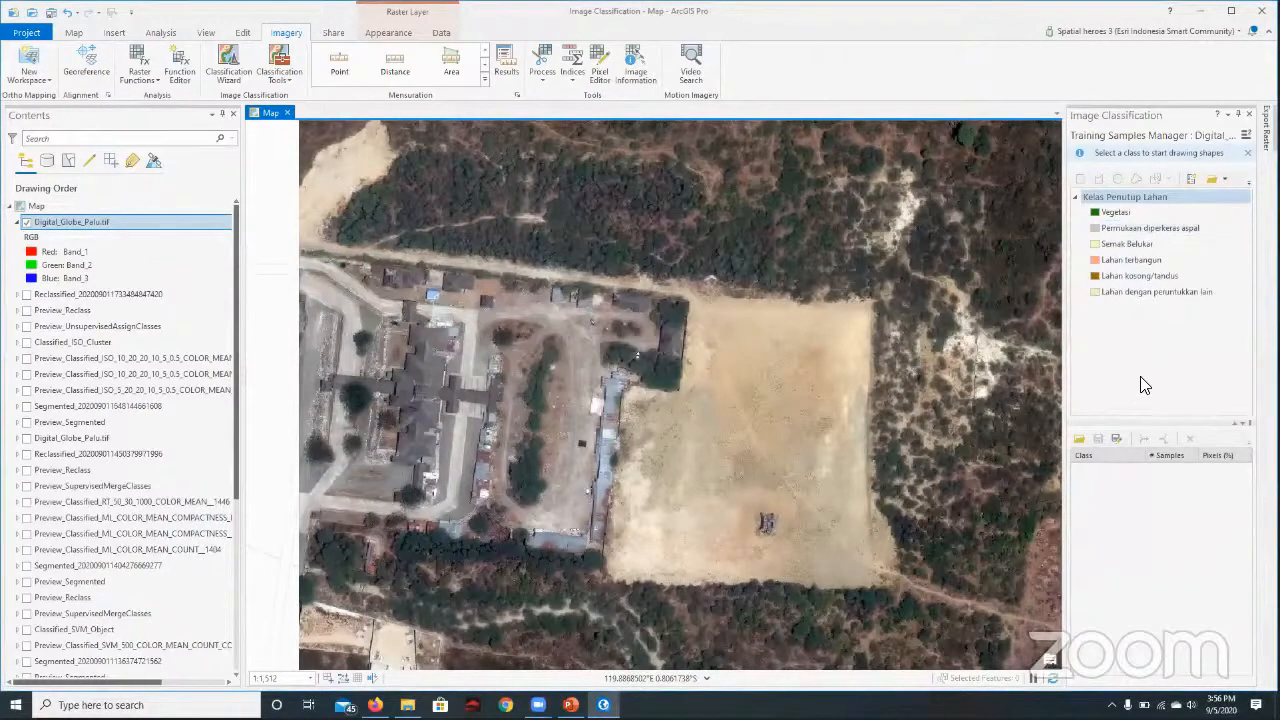
{"action": "left_click", "coordinate": [1133, 213]}
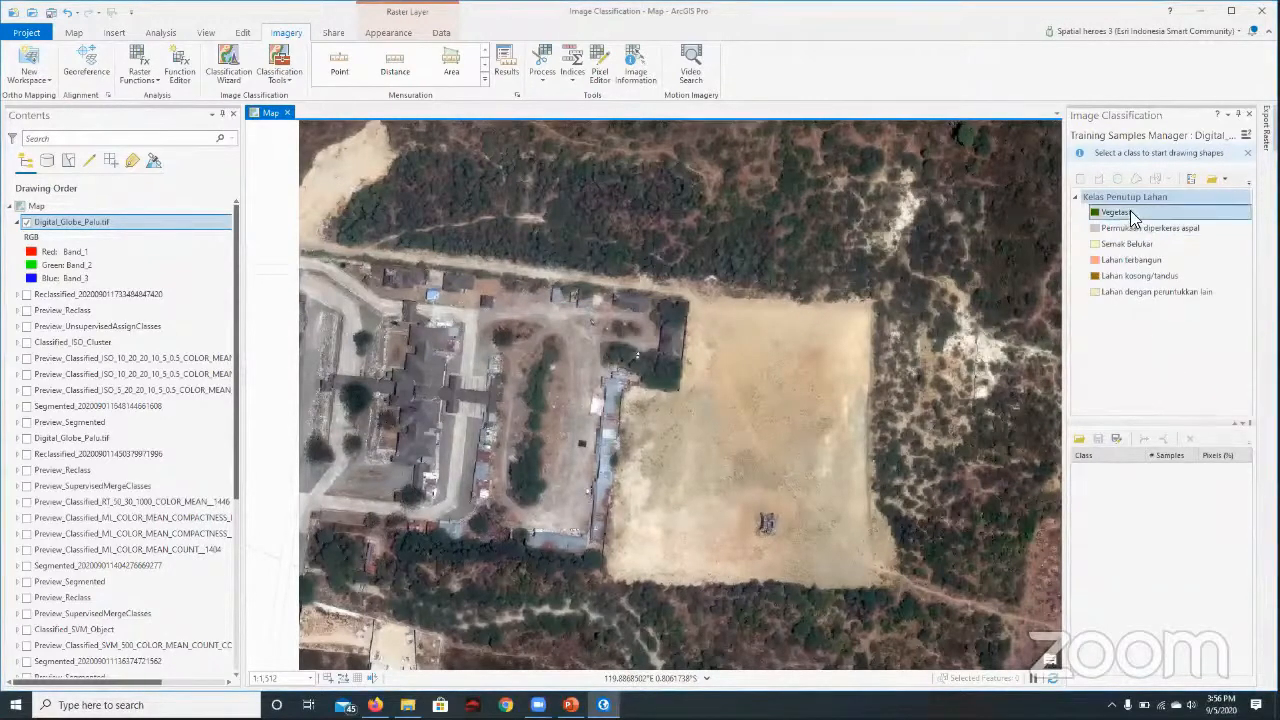
{"action": "left_click", "coordinate": [1134, 229]}
{"action": "left_click", "coordinate": [1136, 244]}
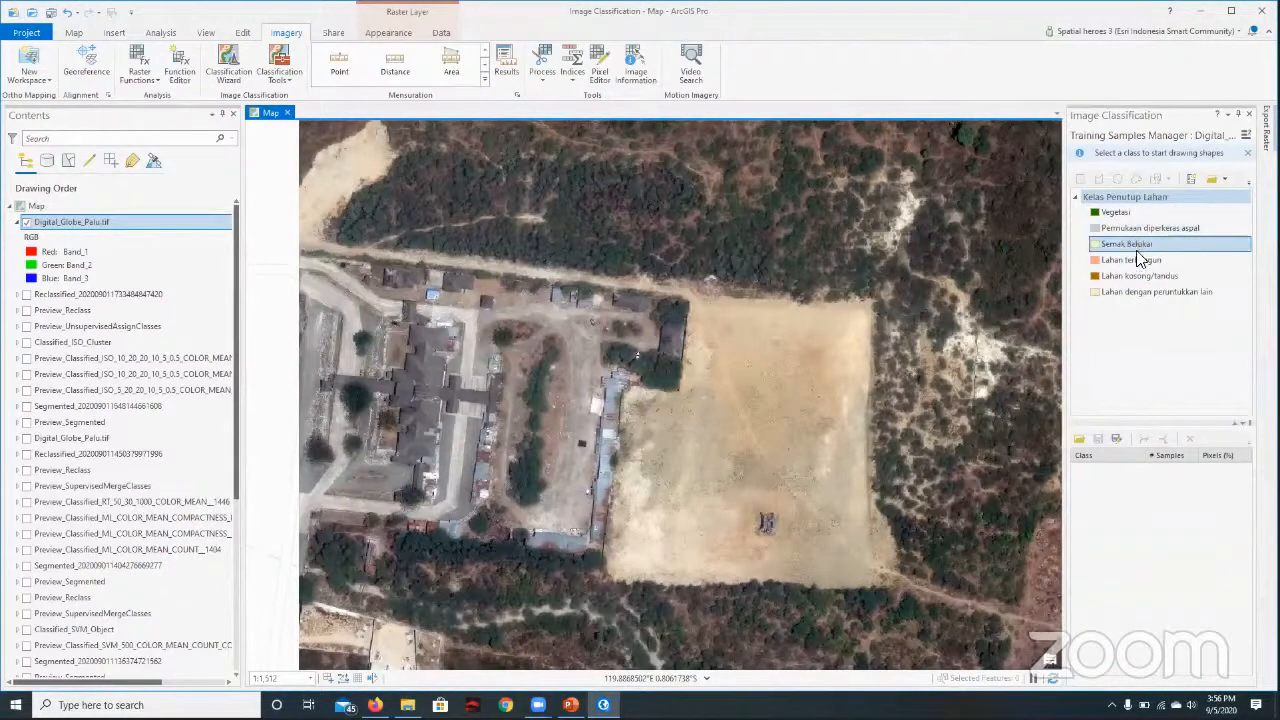
{"action": "left_click", "coordinate": [1138, 261]}
{"action": "left_click", "coordinate": [1140, 288]}
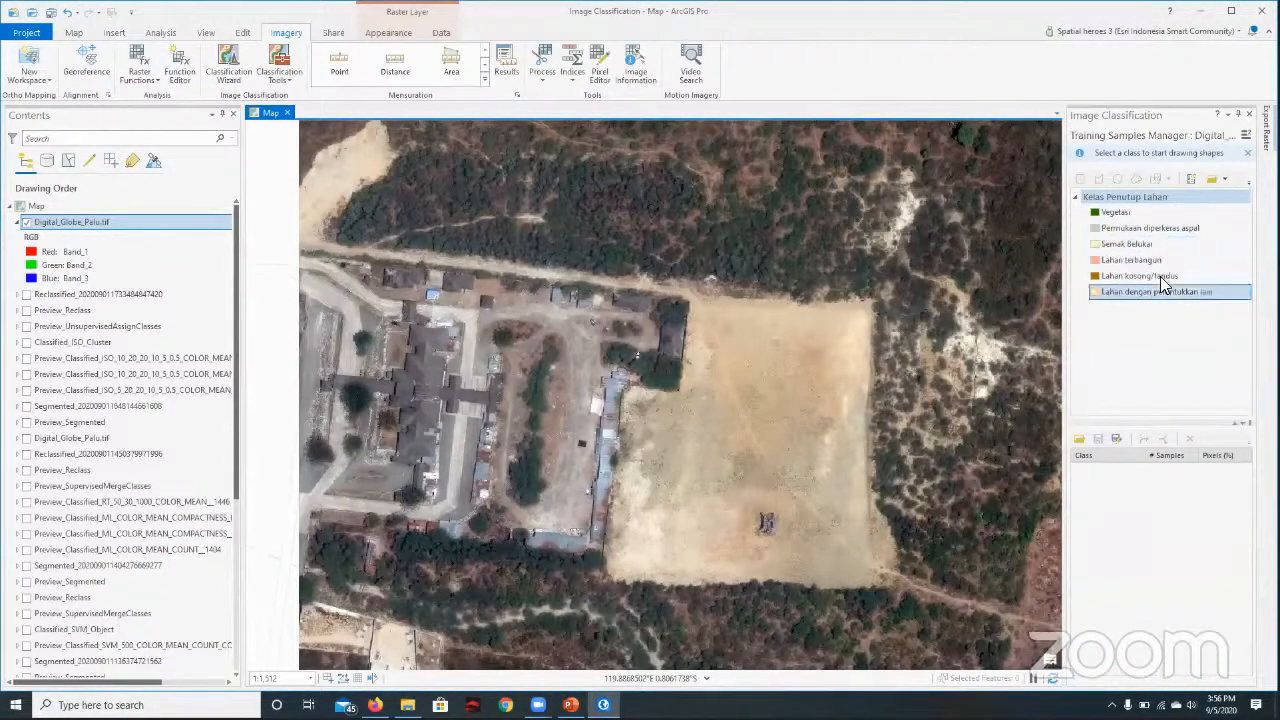
{"action": "left_click", "coordinate": [1197, 345]}
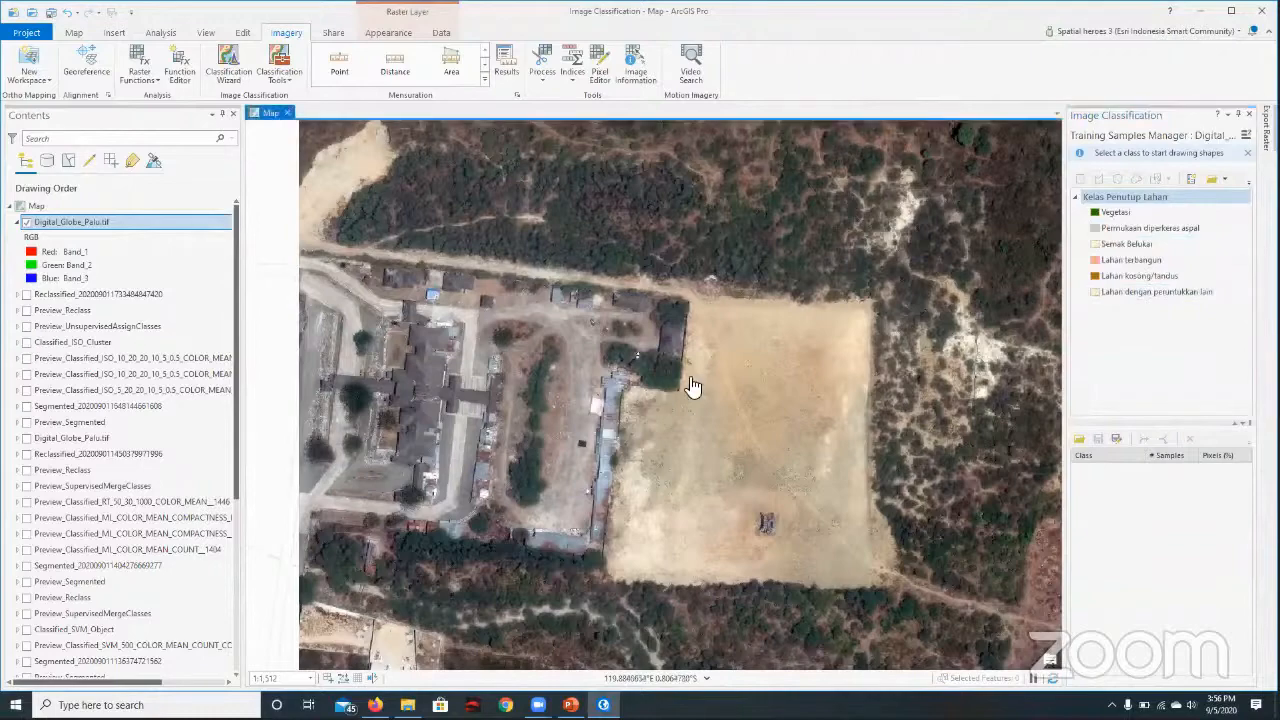
Step: Make Permukaan diperkeras aspal the active class for sampling the asphalt road south of the warehouses
{"action": "scroll", "coordinate": [620, 478], "scroll_direction": "down", "scroll_amount": 2}
{"action": "left_click_drag", "start_coordinate": [620, 478], "coordinate": [541, 228]}
{"action": "left_click_drag", "start_coordinate": [635, 410], "coordinate": [575, 121]}
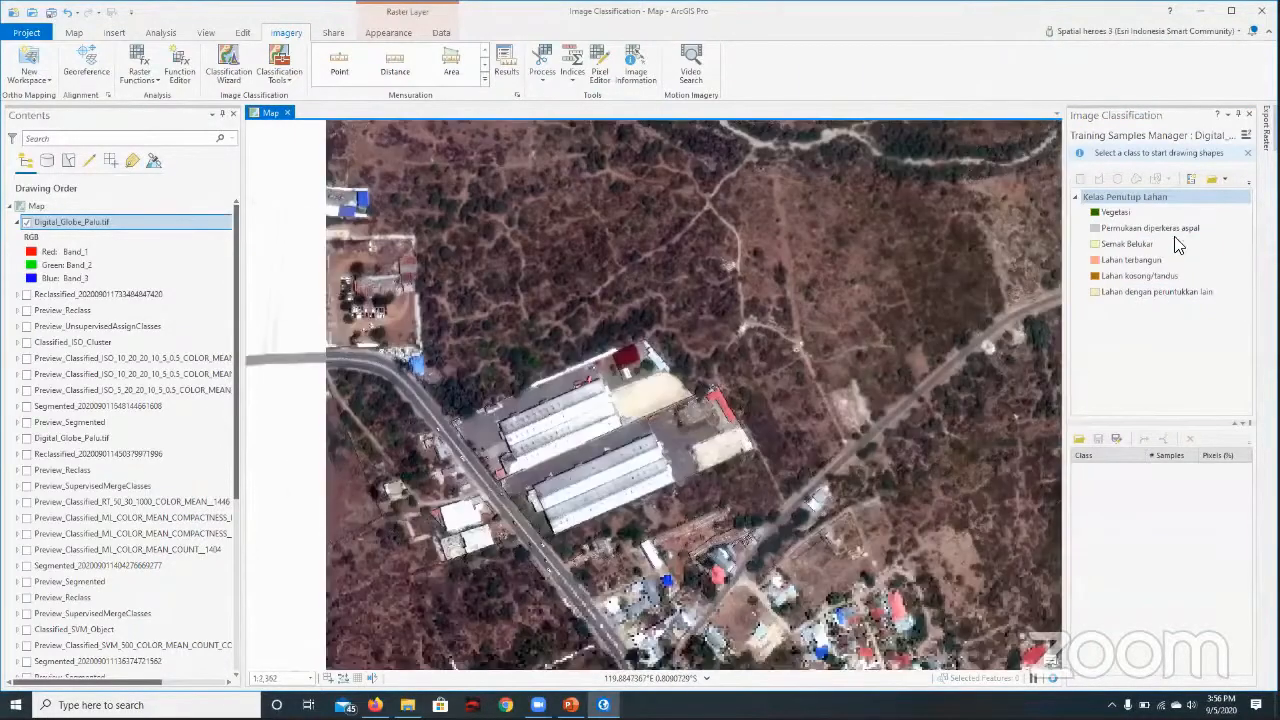
{"action": "left_click", "coordinate": [1168, 228]}
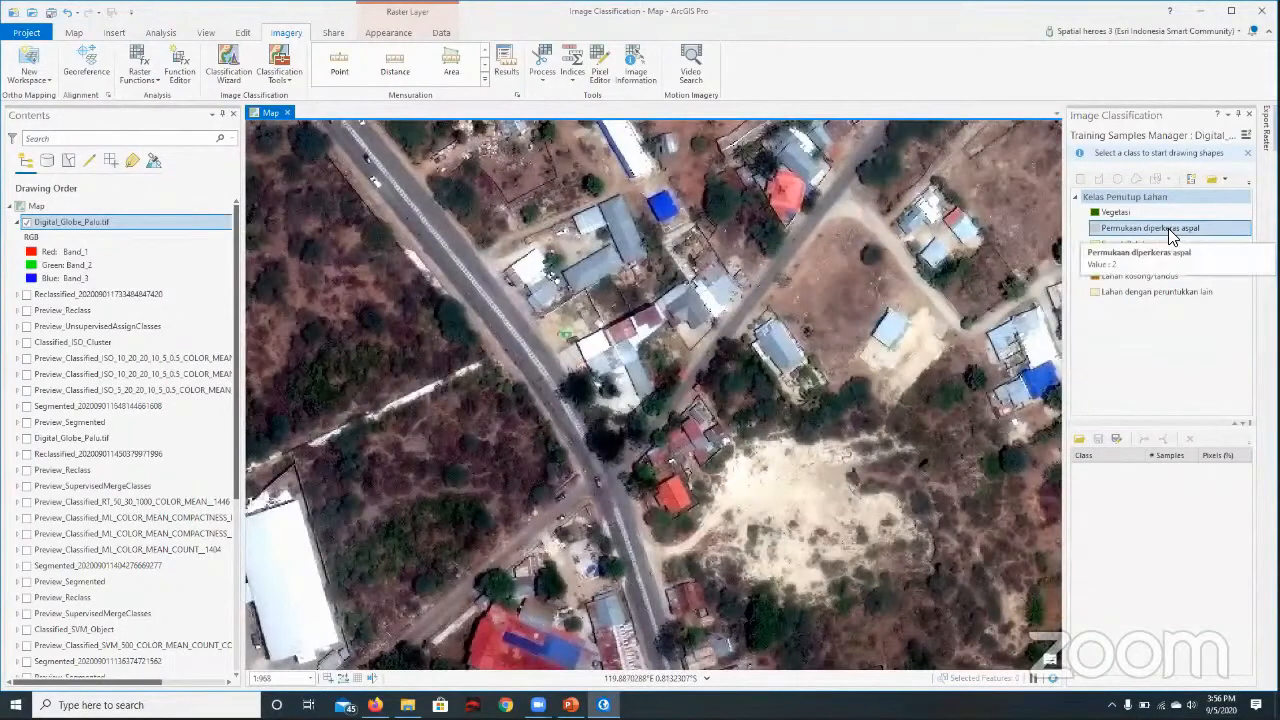
{"action": "left_click", "coordinate": [1103, 230]}
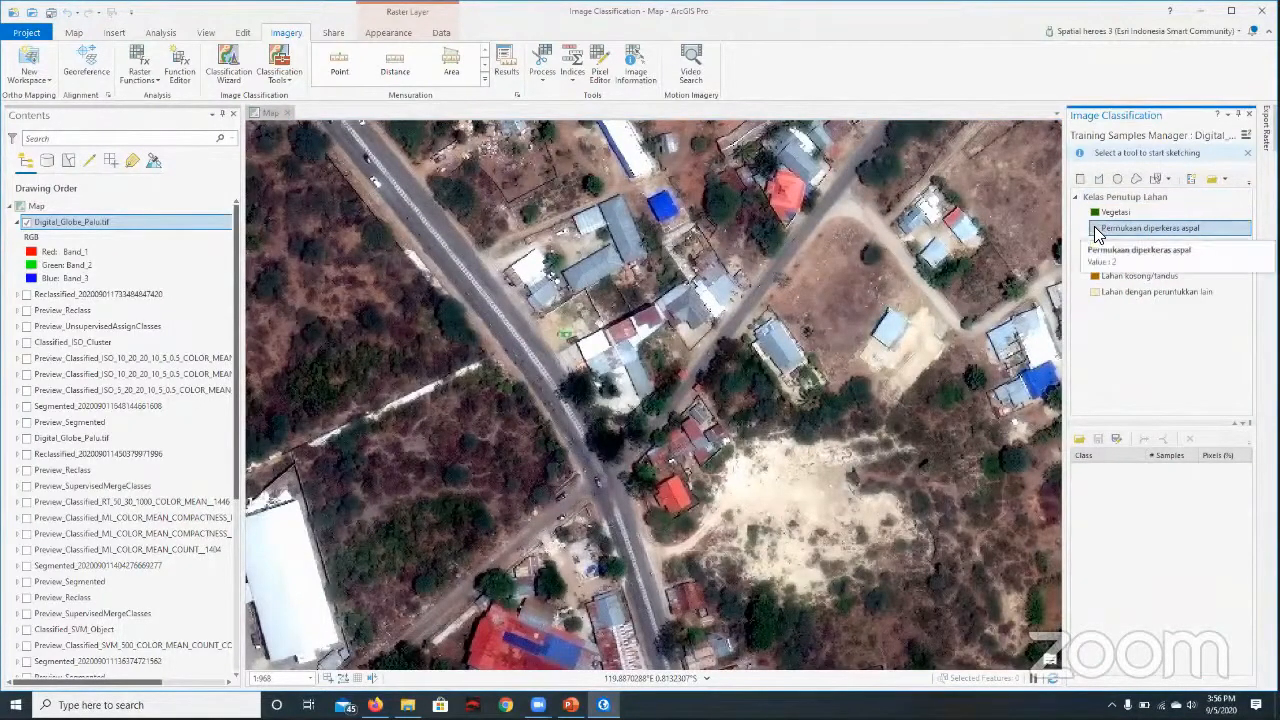
{"action": "left_click", "coordinate": [540, 442]}
{"action": "scroll", "coordinate": [560, 403], "scroll_direction": "up", "scroll_amount": 2}
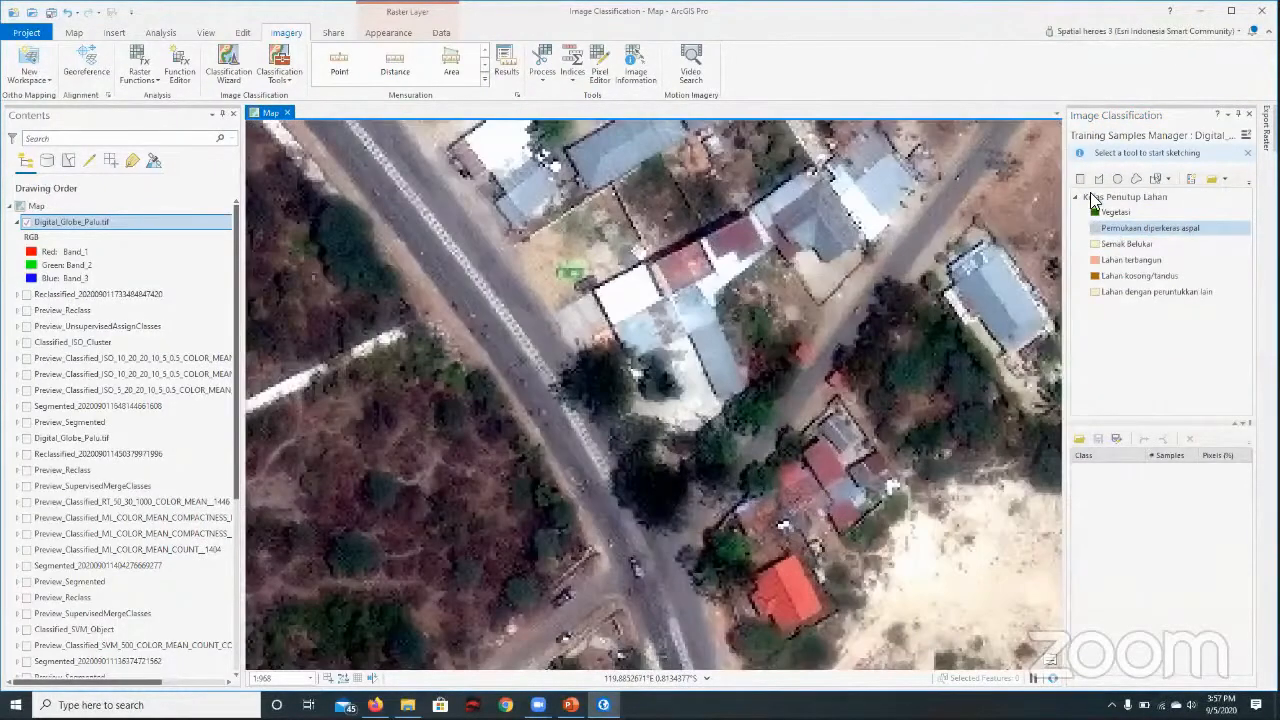
Step: Draw a small rectangular Permukaan diperkeras aspal training sample, aligned with the road, on the asphalt lane west of the houses
{"action": "left_click", "coordinate": [1078, 184]}
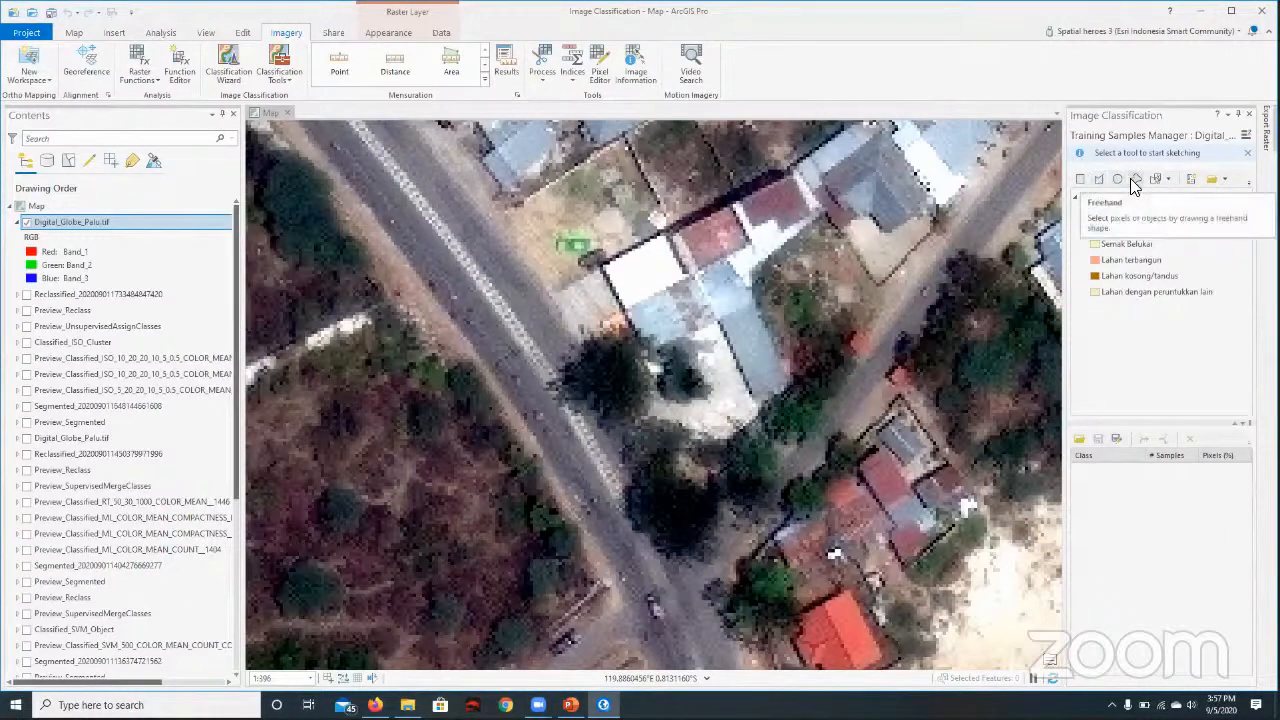
{"action": "left_click_drag", "start_coordinate": [662, 237], "coordinate": [650, 239]}
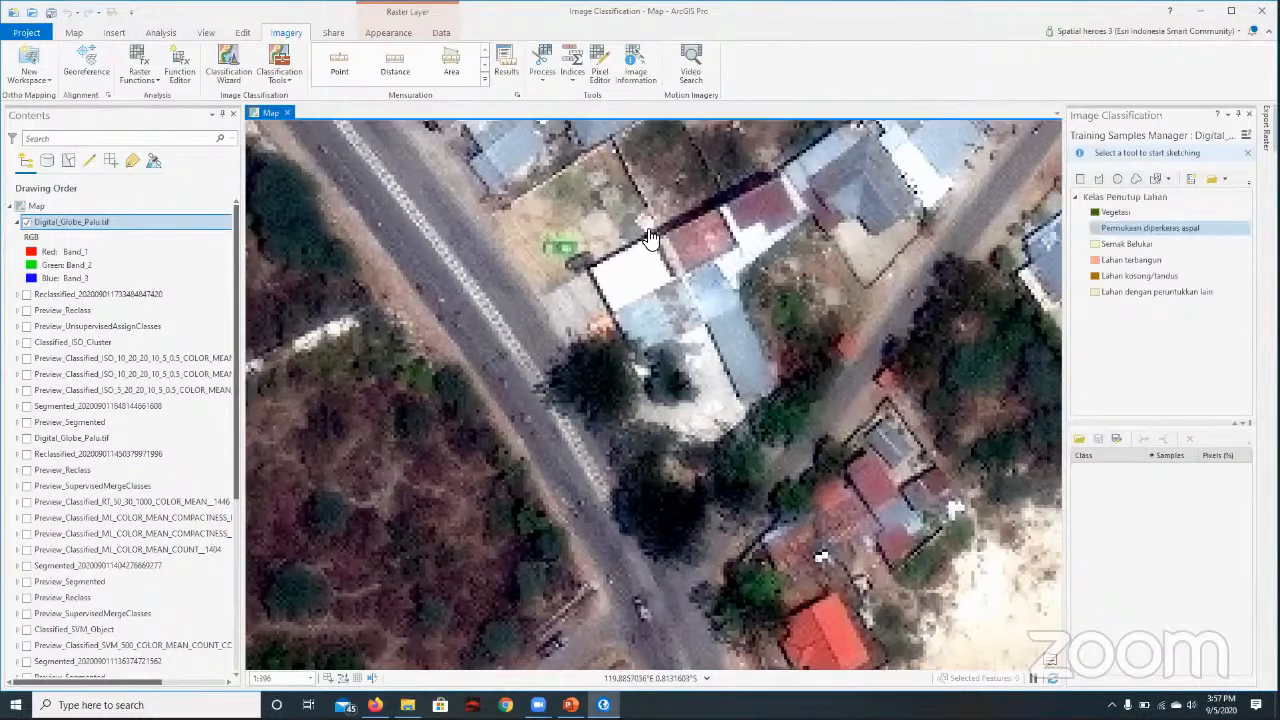
{"action": "left_click_drag", "start_coordinate": [716, 328], "coordinate": [612, 289]}
{"action": "left_click_drag", "start_coordinate": [716, 498], "coordinate": [680, 408]}
{"action": "left_click_drag", "start_coordinate": [940, 346], "coordinate": [1056, 549]}
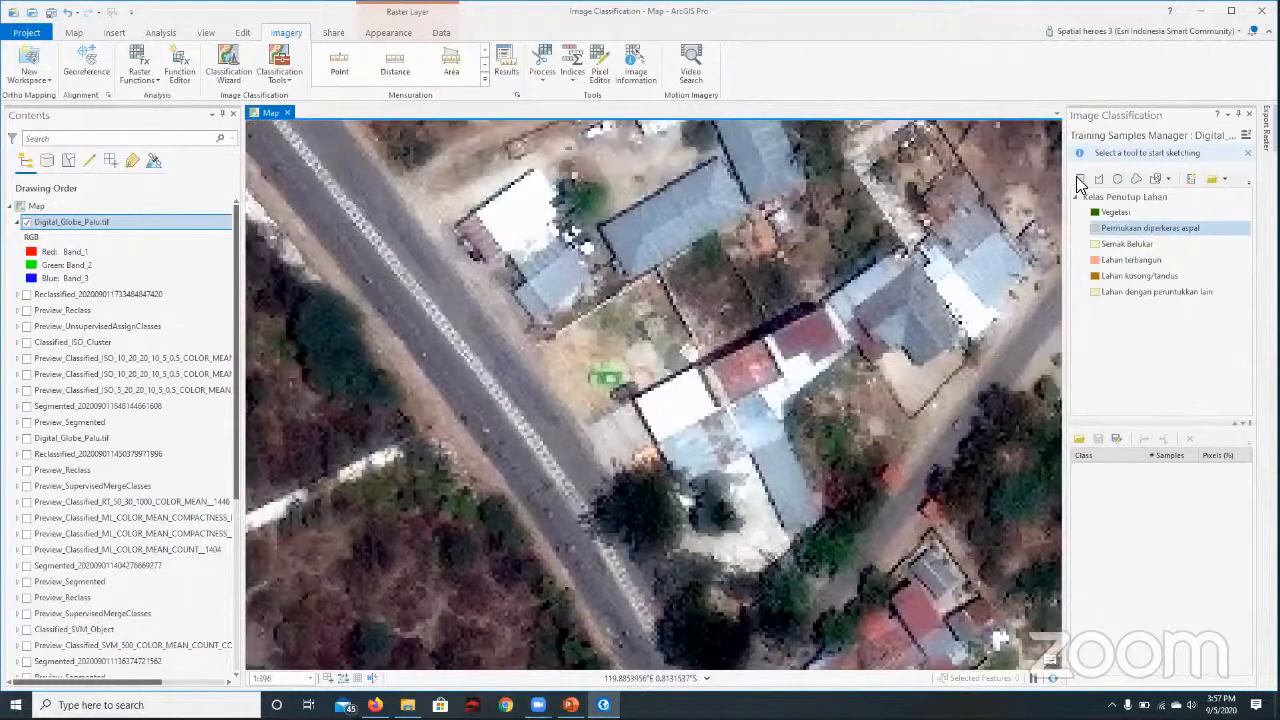
{"action": "left_click", "coordinate": [1080, 180]}
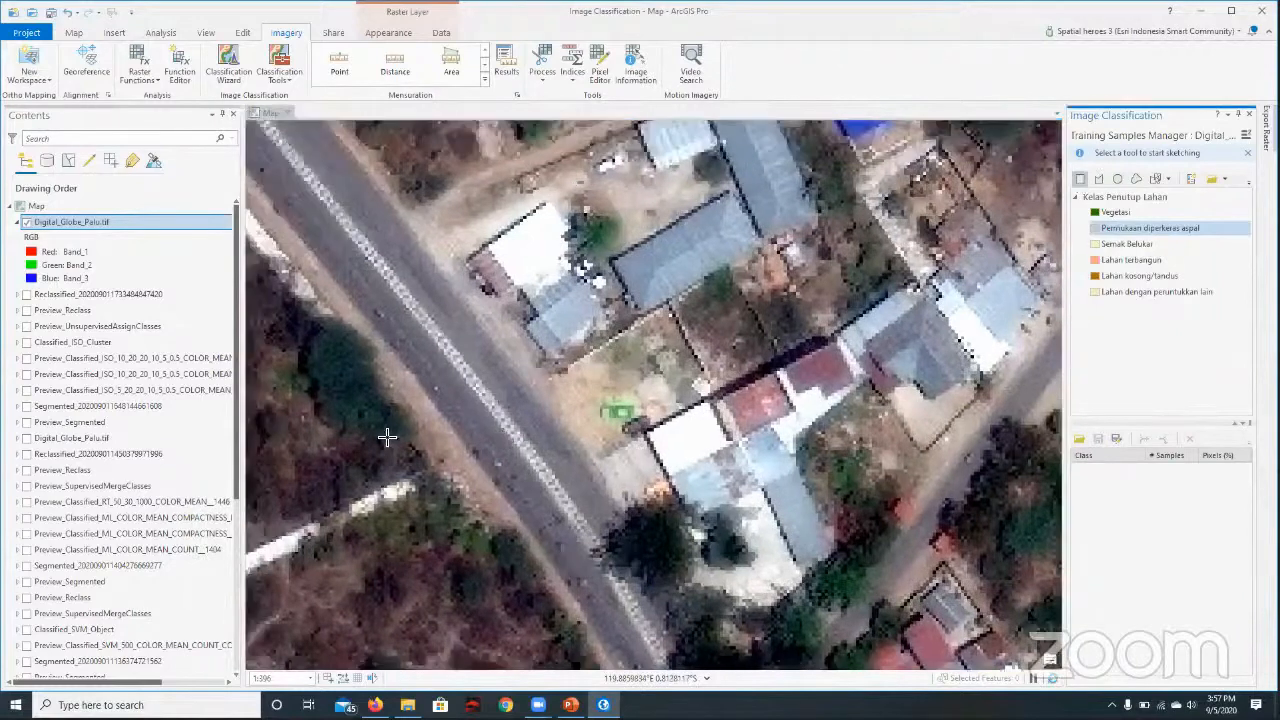
{"action": "left_click", "coordinate": [449, 369]}
{"action": "left_click", "coordinate": [478, 401]}
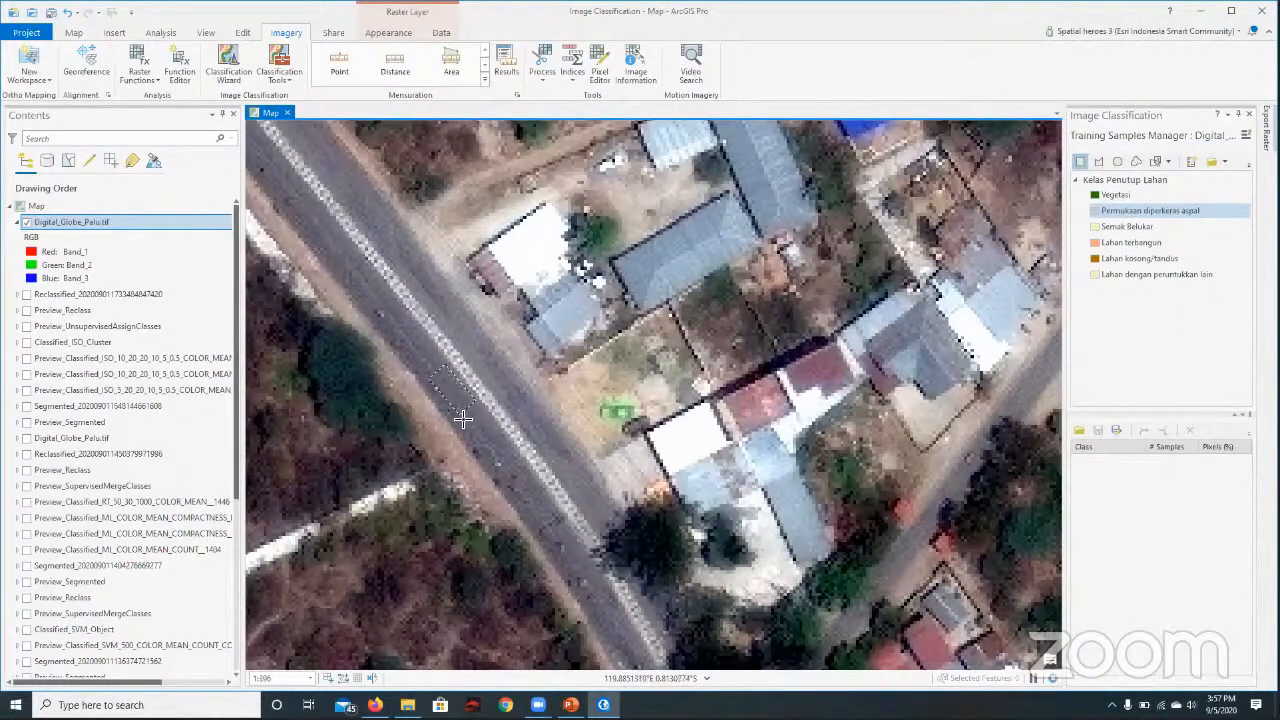
{"action": "left_click", "coordinate": [463, 419]}
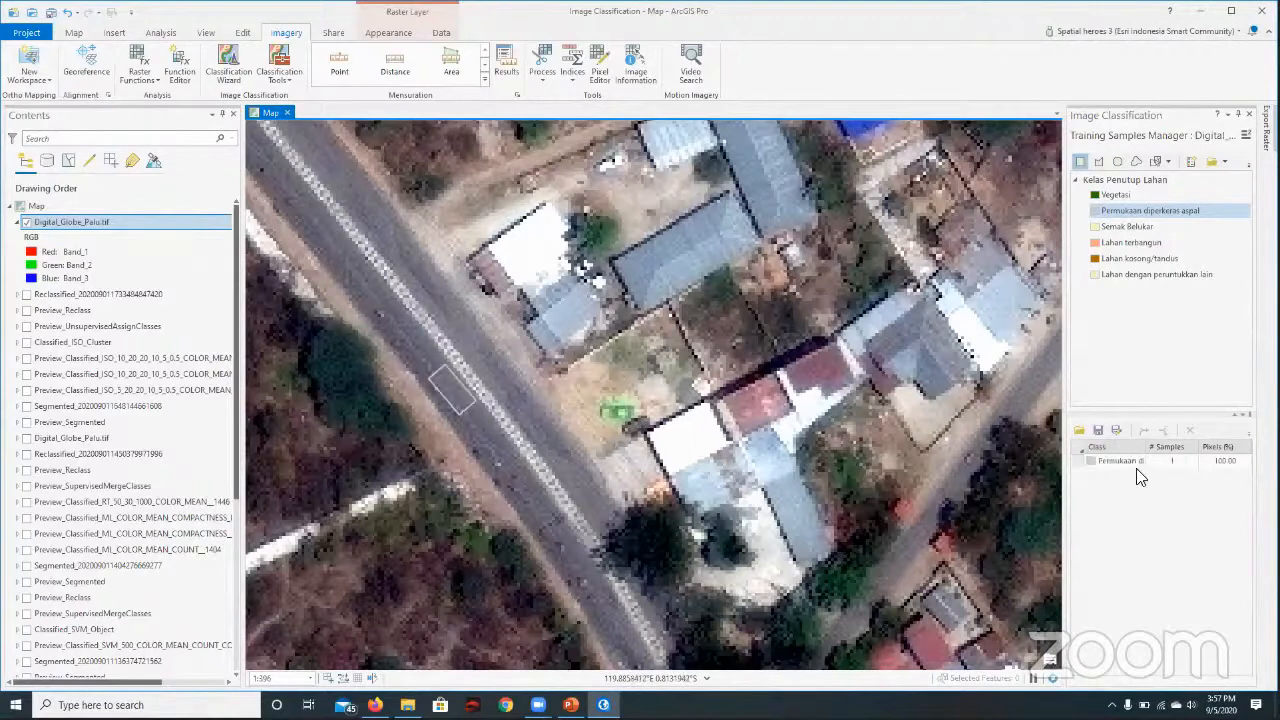
{"action": "left_click", "coordinate": [1095, 462]}
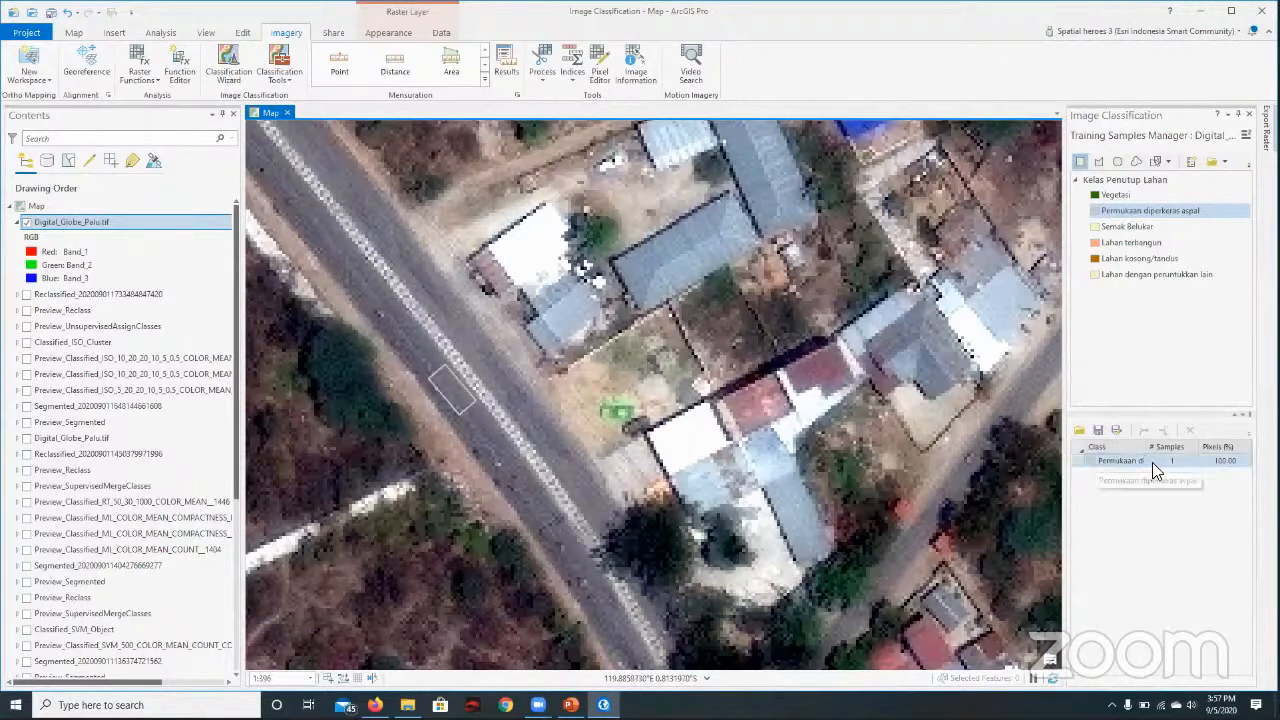
{"action": "left_click", "coordinate": [1223, 484]}
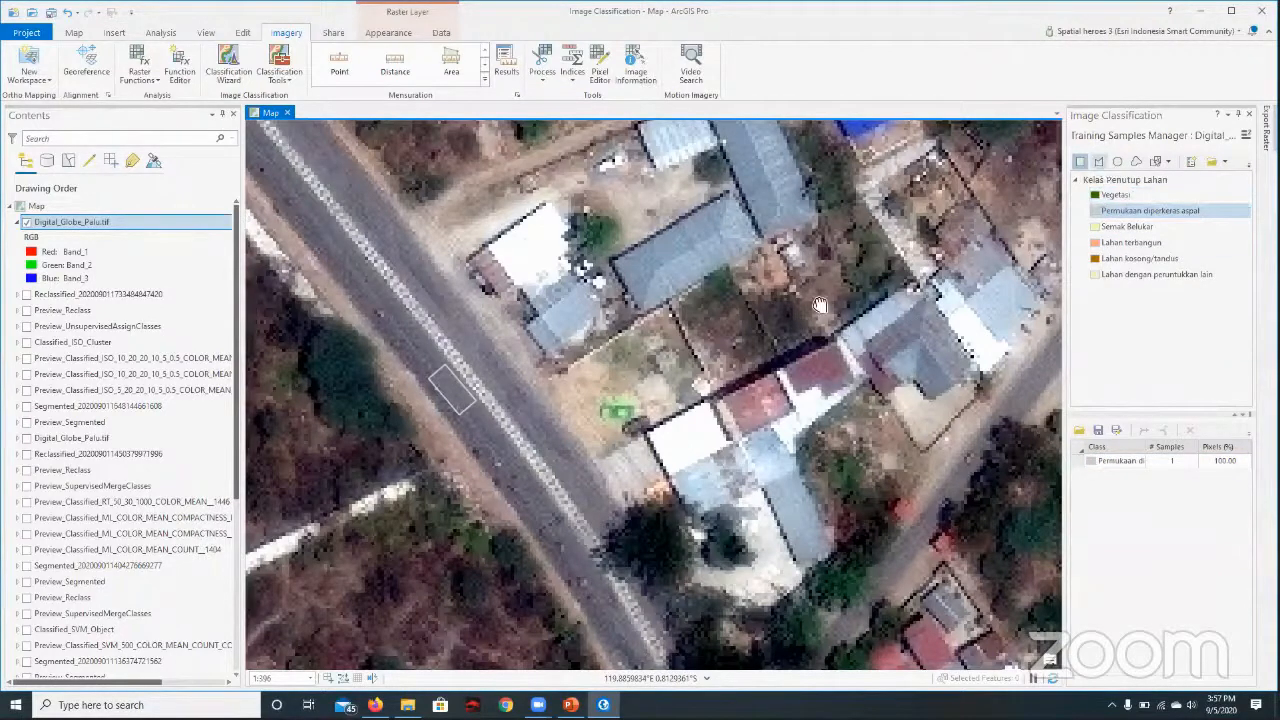
Step: Draw a narrow polygon training sample of Permukaan diperkeras aspal on the road's eastern lane, just south of the junction
{"action": "scroll", "coordinate": [820, 305], "scroll_direction": "down", "scroll_amount": 4}
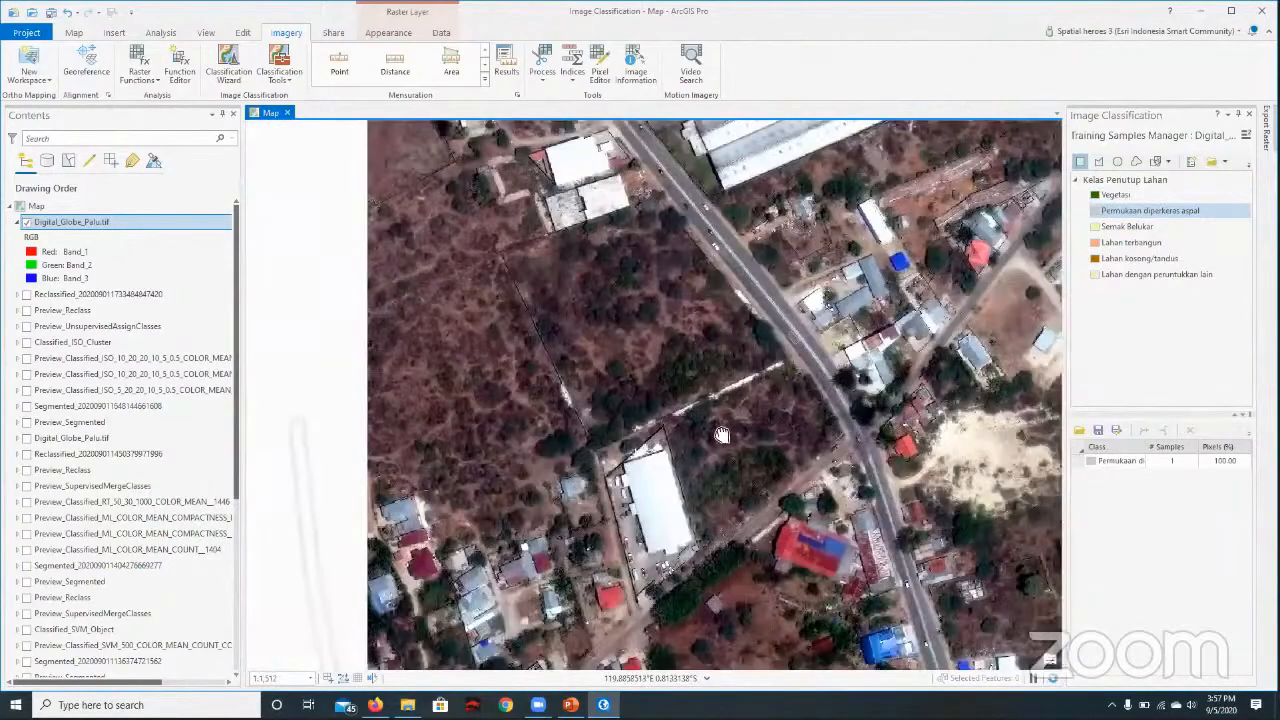
{"action": "scroll", "coordinate": [728, 450], "scroll_direction": "up", "scroll_amount": 4}
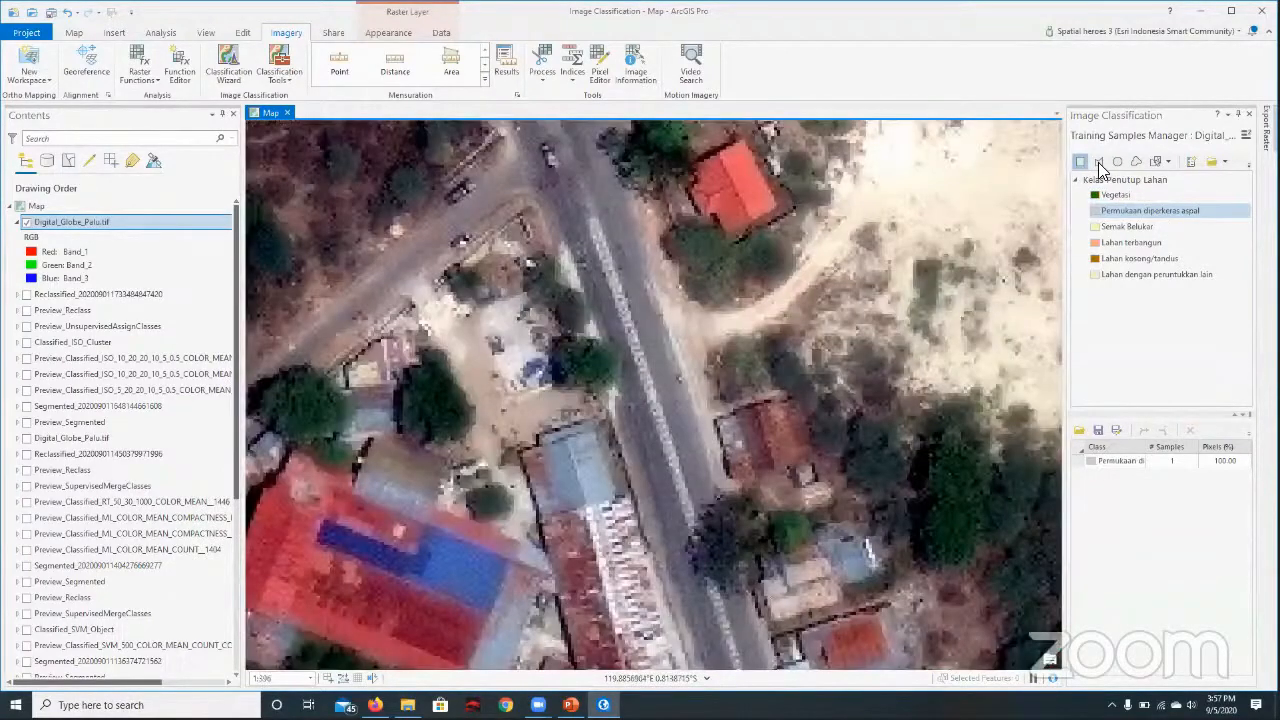
{"action": "left_click", "coordinate": [1098, 162]}
{"action": "left_click", "coordinate": [662, 372]}
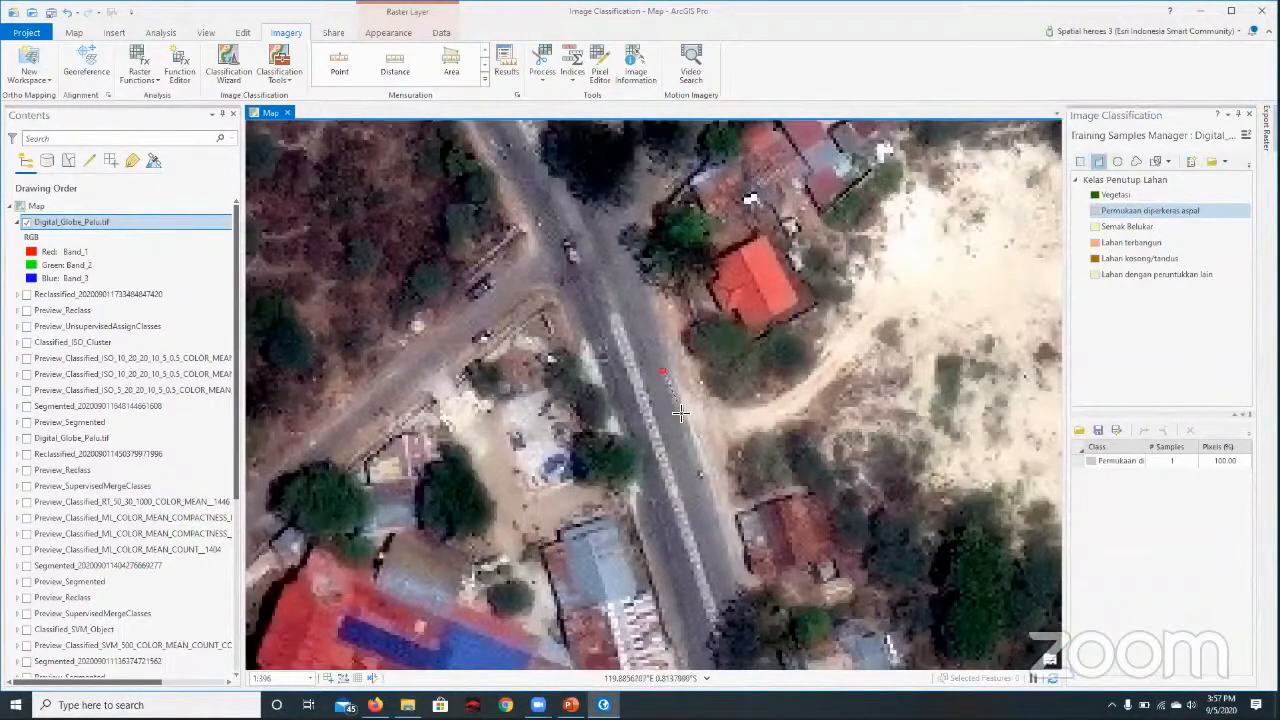
{"action": "left_click", "coordinate": [676, 408]}
{"action": "double_click", "coordinate": [652, 375]}
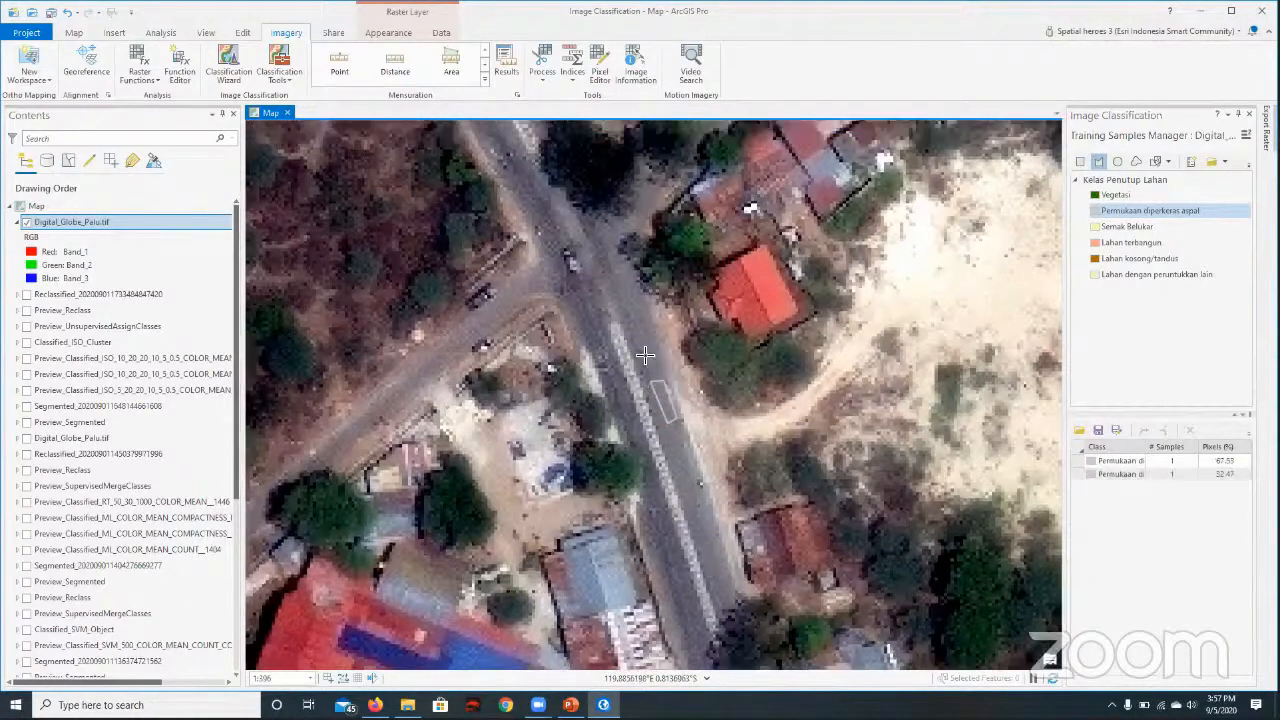
Step: Draw a larger polygon training sample of Permukaan diperkeras aspal across the asphalt at the road junction
{"action": "left_click", "coordinate": [645, 355]}
{"action": "left_click", "coordinate": [663, 387]}
{"action": "left_click", "coordinate": [622, 390]}
{"action": "left_click", "coordinate": [601, 367]}
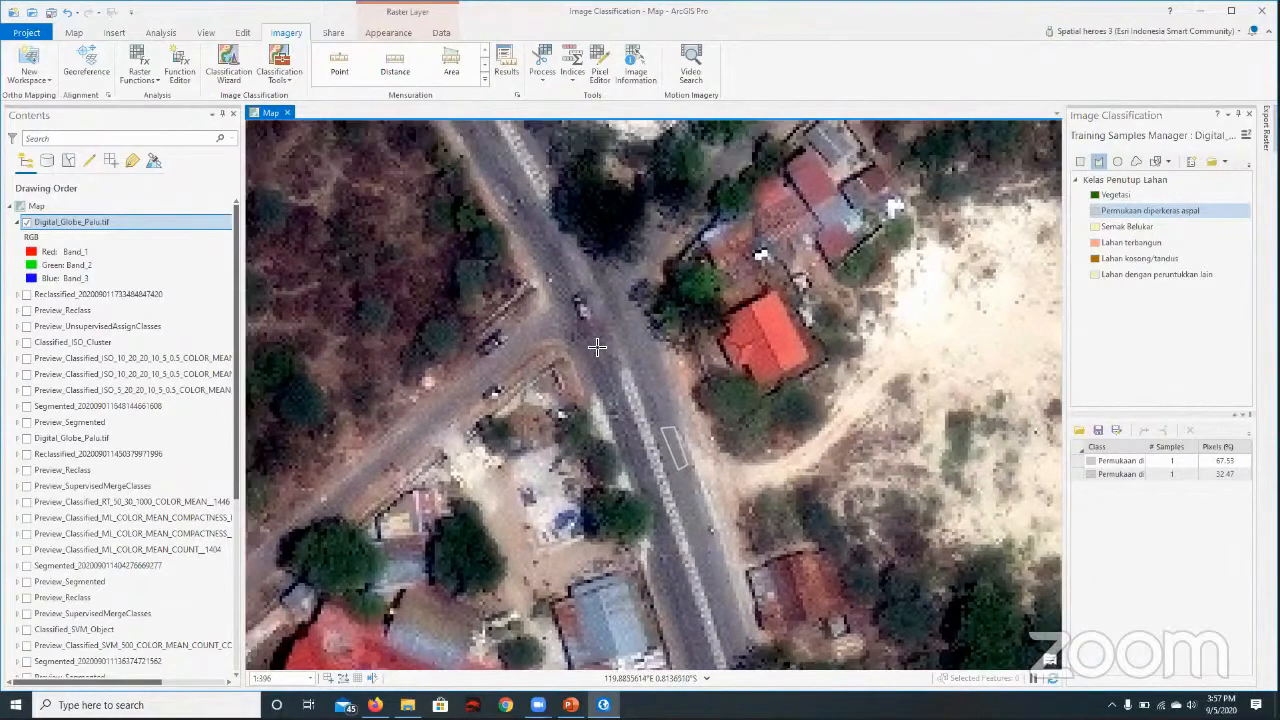
{"action": "double_click", "coordinate": [621, 324]}
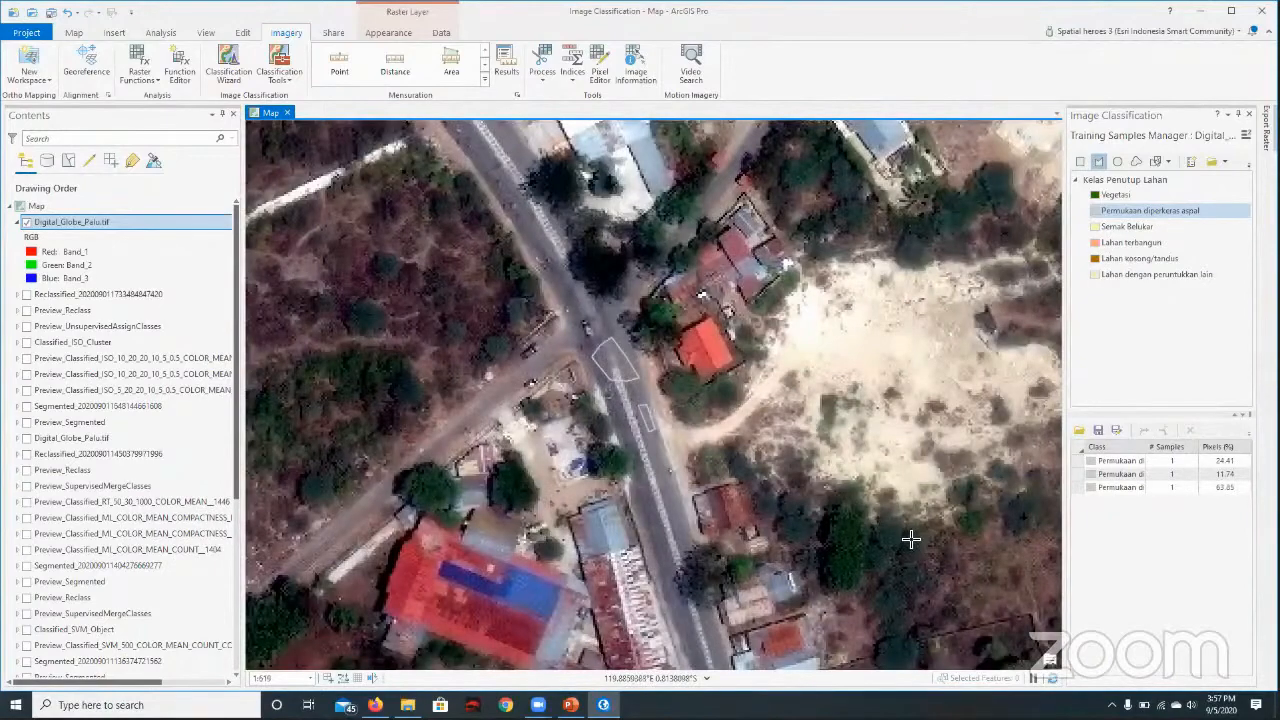
Step: Draw a small polygon training sample of Vegetasi on the dark green tree crown just south of the bare sandy lot
{"action": "scroll", "coordinate": [799, 414], "scroll_direction": "down", "scroll_amount": 1}
{"action": "scroll", "coordinate": [755, 362], "scroll_direction": "down", "scroll_amount": 1}
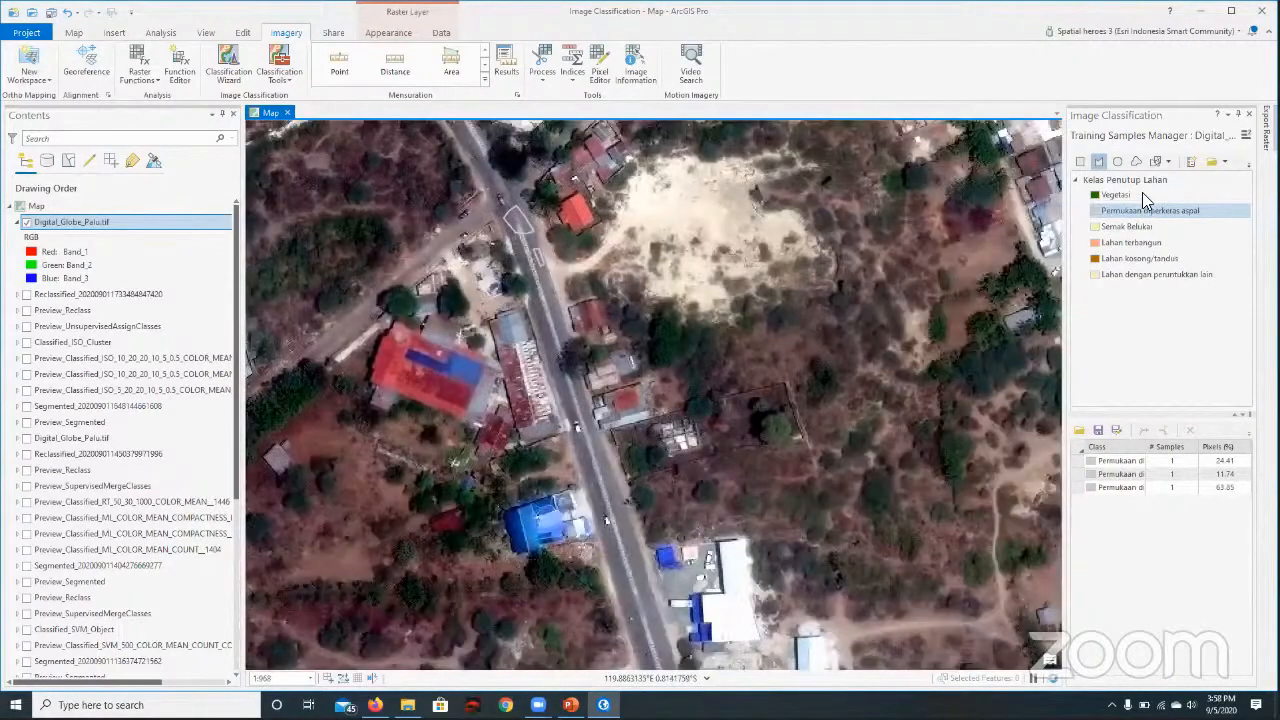
{"action": "left_click", "coordinate": [1142, 194]}
{"action": "scroll", "coordinate": [666, 354], "scroll_direction": "up", "scroll_amount": 1}
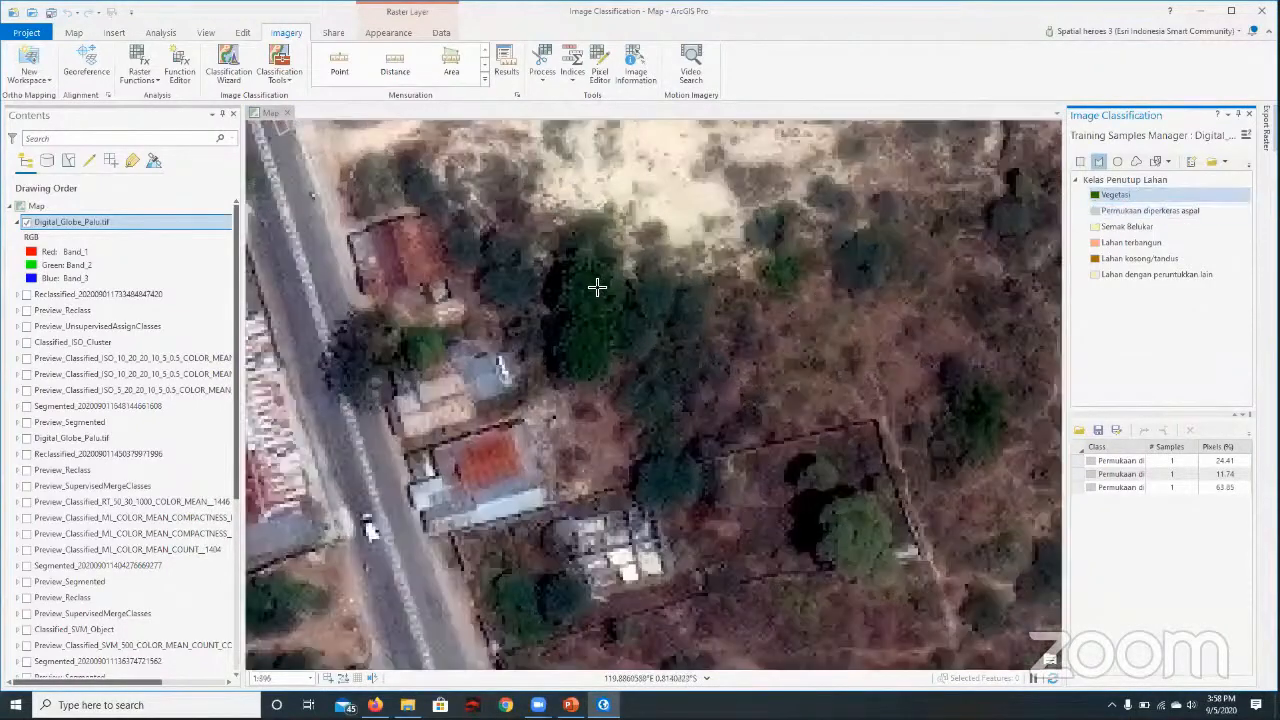
{"action": "left_click", "coordinate": [597, 278]}
{"action": "left_click", "coordinate": [580, 317]}
{"action": "left_click", "coordinate": [592, 326]}
{"action": "left_click", "coordinate": [634, 333]}
{"action": "left_click", "coordinate": [635, 318]}
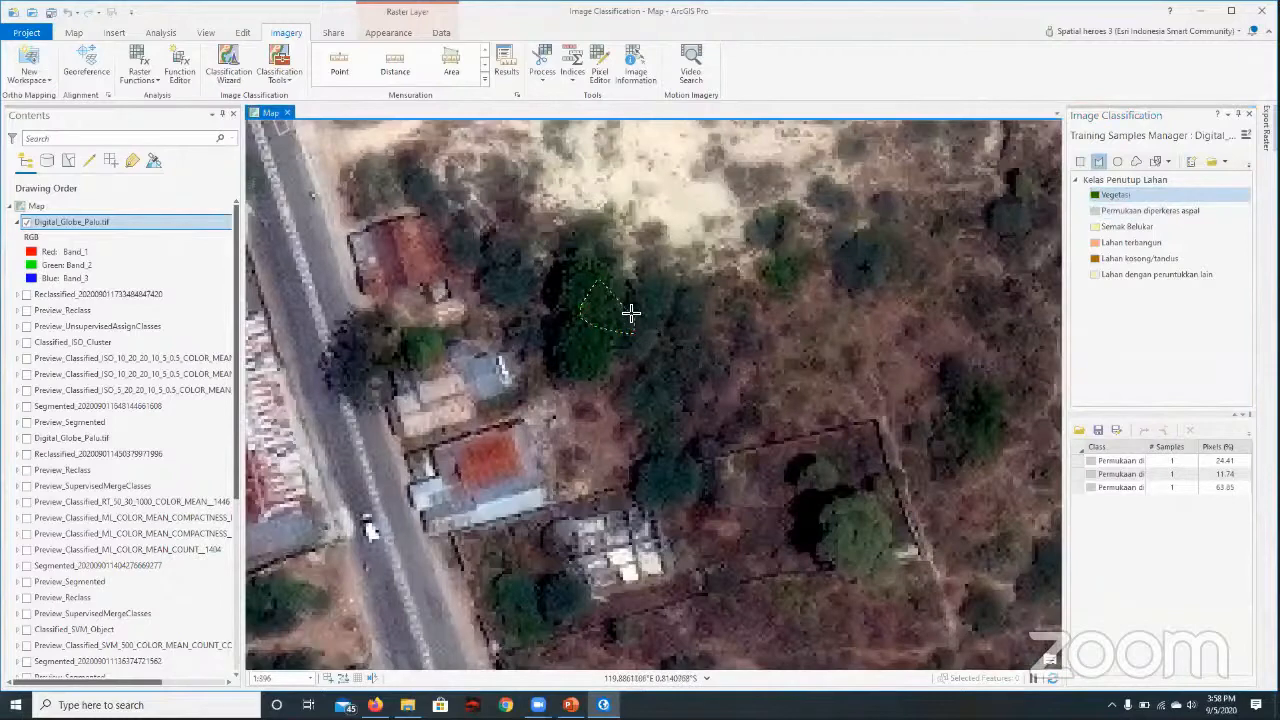
{"action": "left_click", "coordinate": [620, 299]}
{"action": "double_click", "coordinate": [617, 280]}
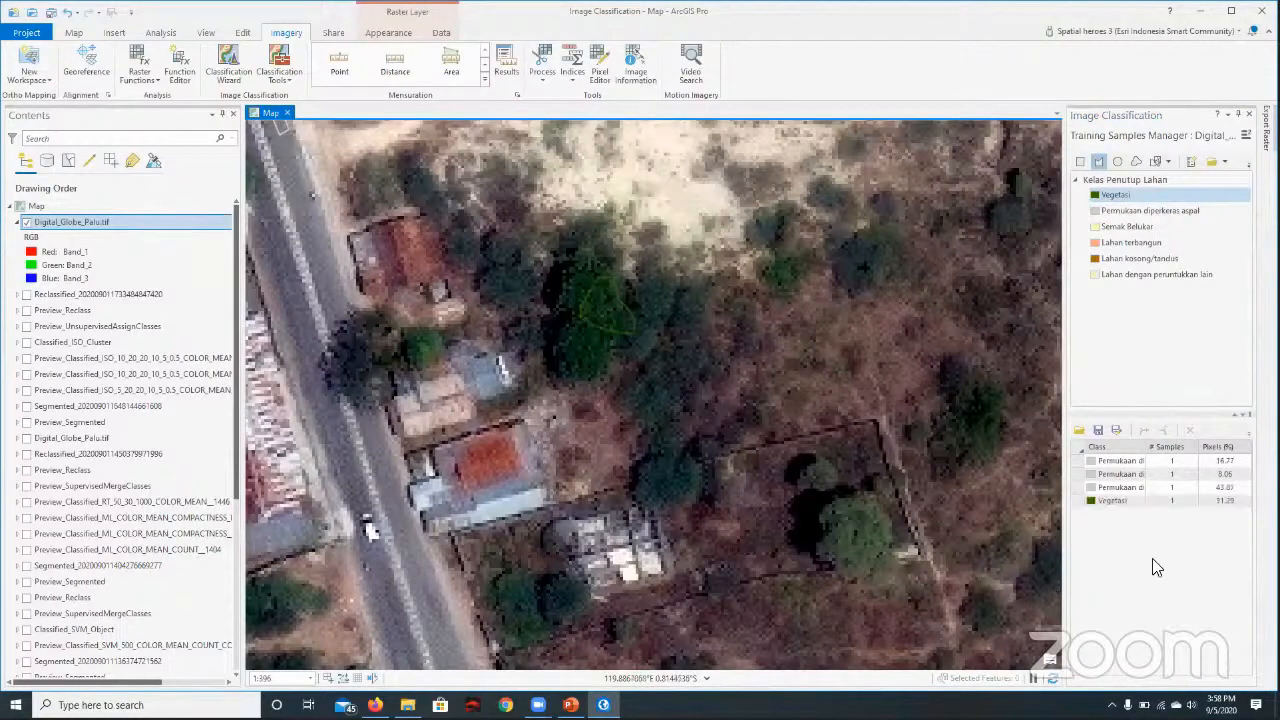
Step: Compare the pixel percentages of the Permukaan diperkeras aspal samples with the Vegetasi sample in the training samples list
{"action": "left_click", "coordinate": [1222, 474]}
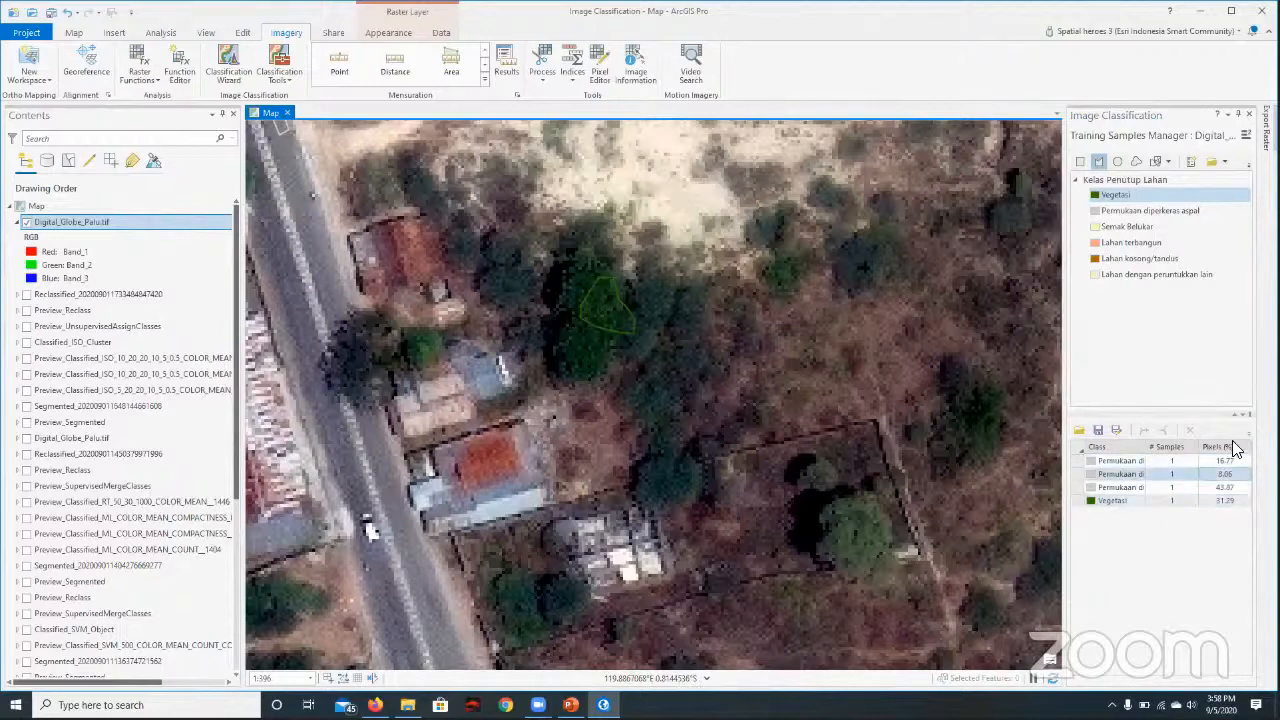
{"action": "left_click", "coordinate": [1230, 501]}
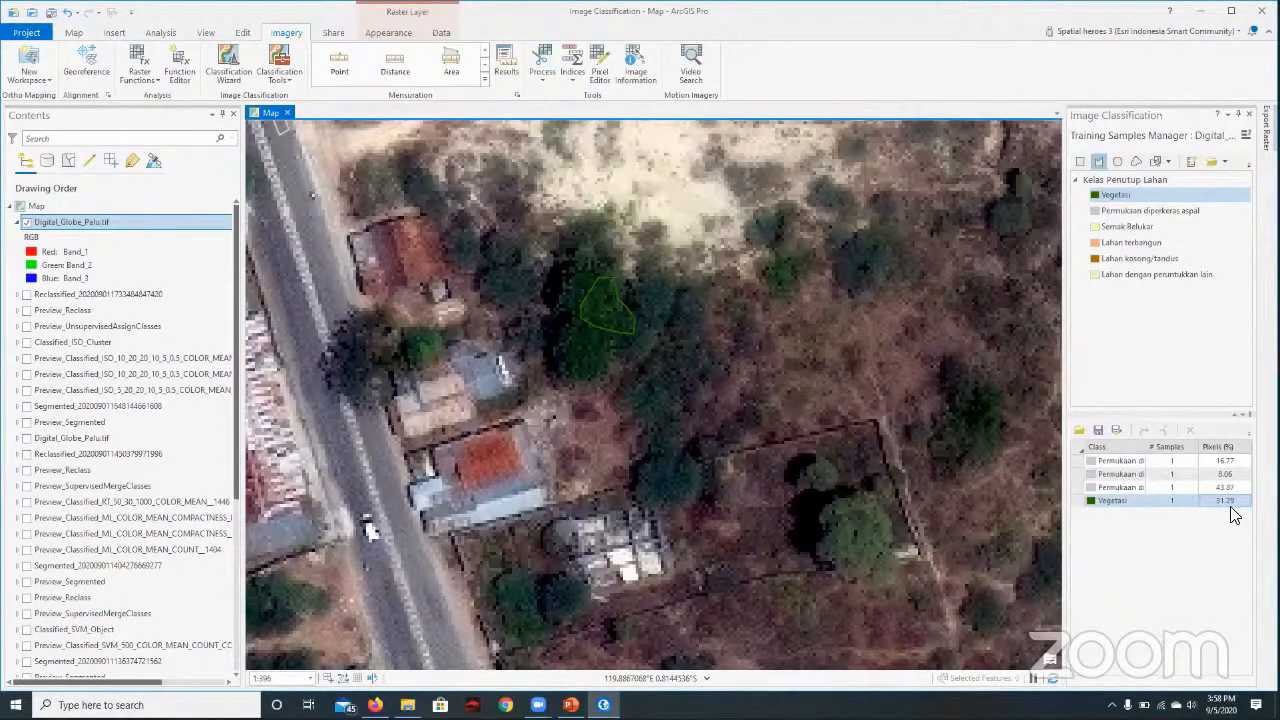
{"action": "left_click", "coordinate": [1099, 491]}
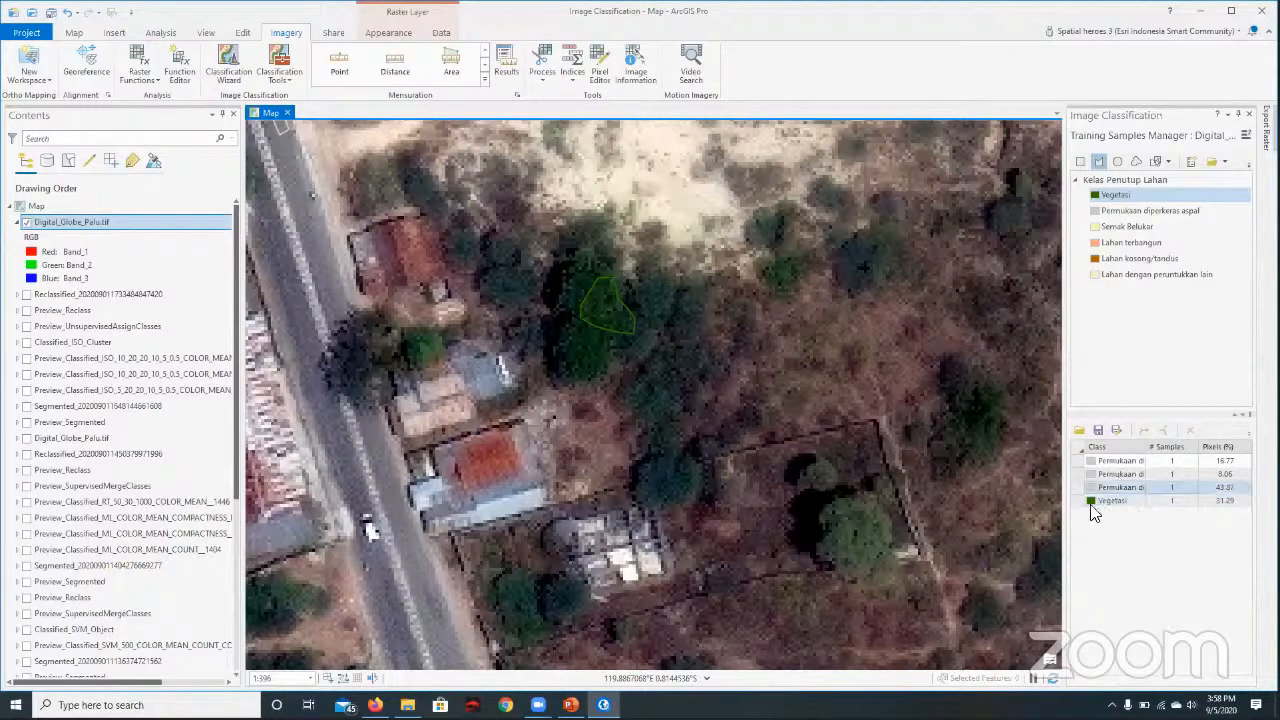
{"action": "left_click", "coordinate": [1092, 502]}
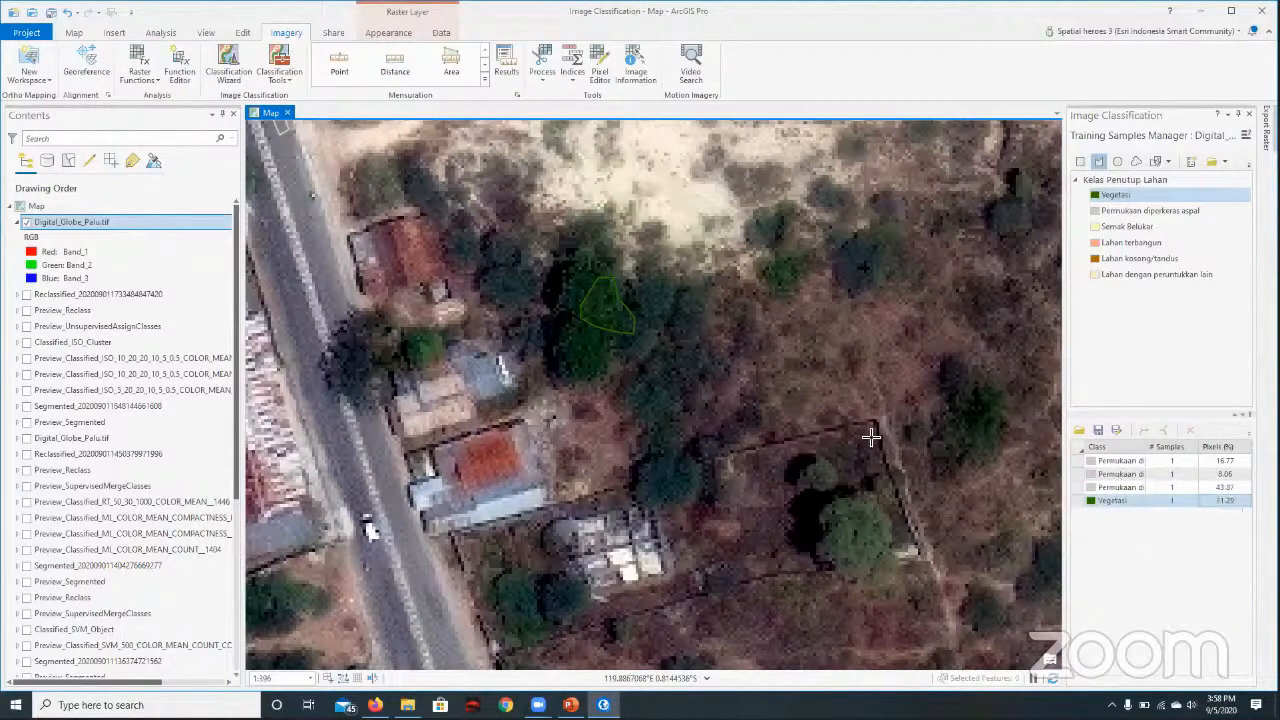
{"action": "scroll", "coordinate": [814, 436], "scroll_direction": "down", "scroll_amount": 2}
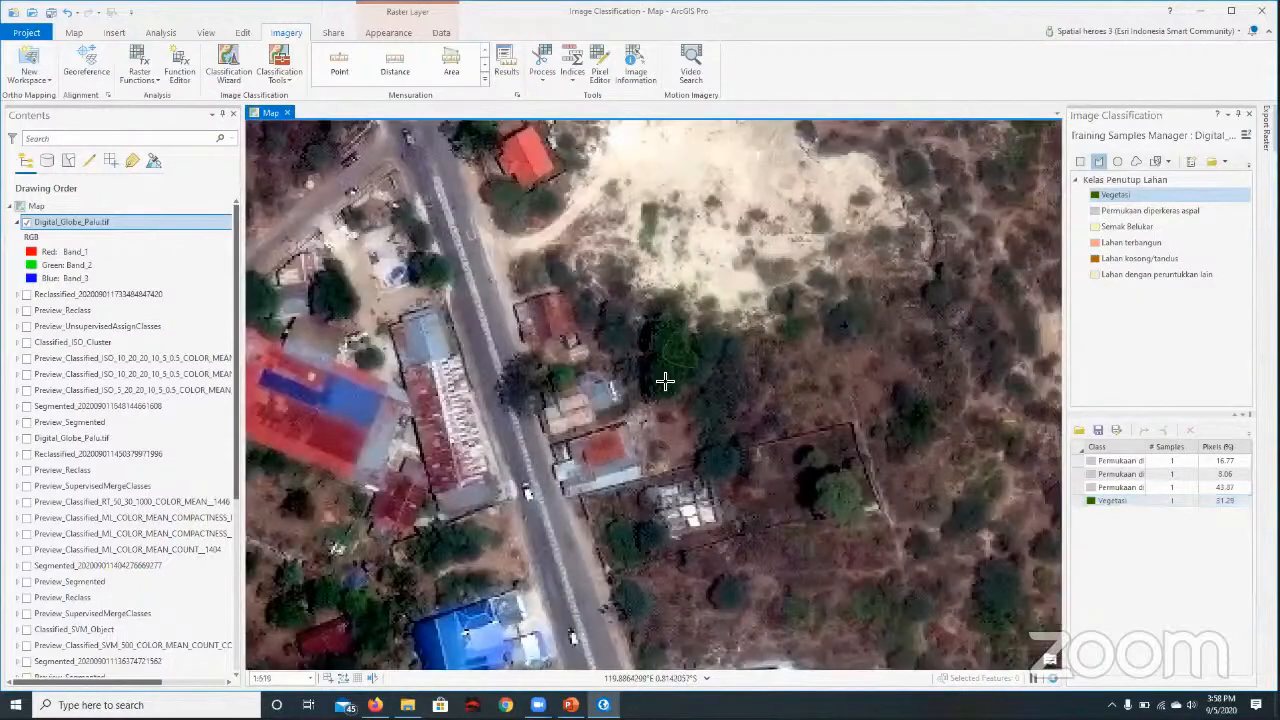
{"action": "left_click_drag", "start_coordinate": [826, 336], "coordinate": [711, 405]}
{"action": "left_click", "coordinate": [1100, 273]}
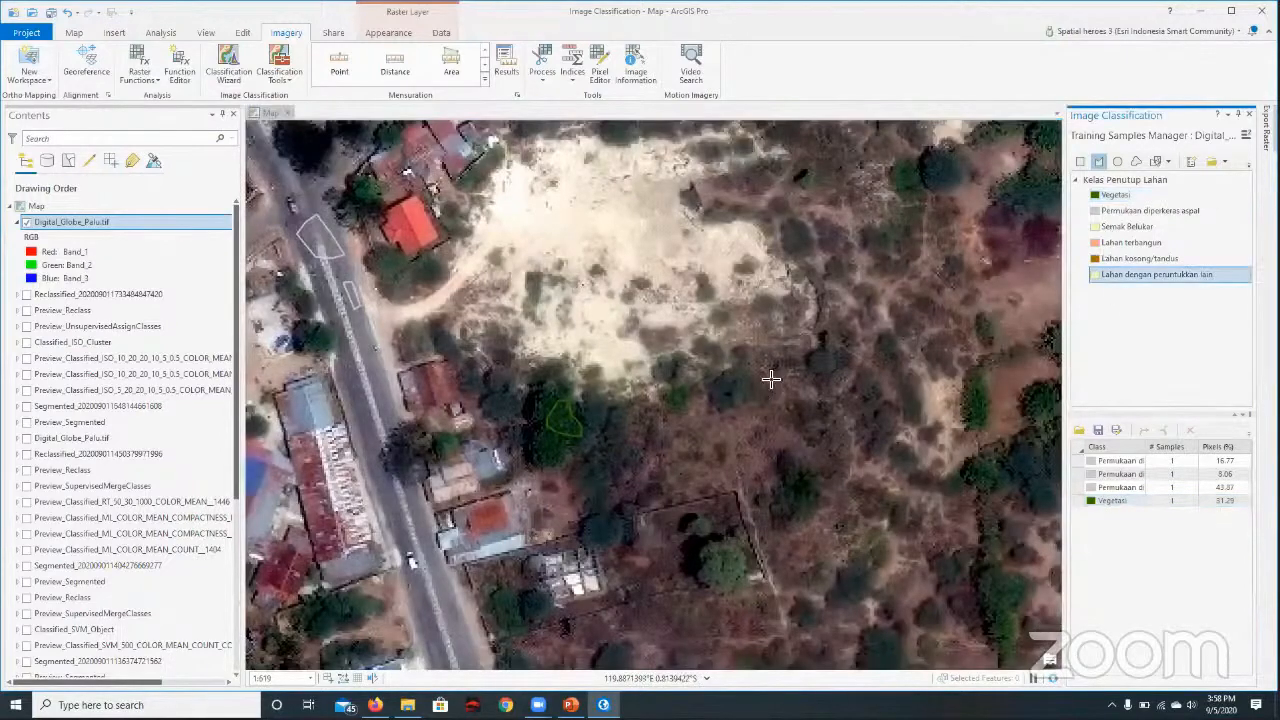
{"action": "left_click_drag", "start_coordinate": [836, 207], "coordinate": [773, 333]}
{"action": "left_click_drag", "start_coordinate": [879, 345], "coordinate": [816, 361]}
Step: Draw a small polygon training sample of Semak Belukar on the green shrubs in the scrubland south of the dirt road
{"action": "left_click", "coordinate": [1127, 227]}
{"action": "left_click_drag", "start_coordinate": [690, 379], "coordinate": [604, 287]}
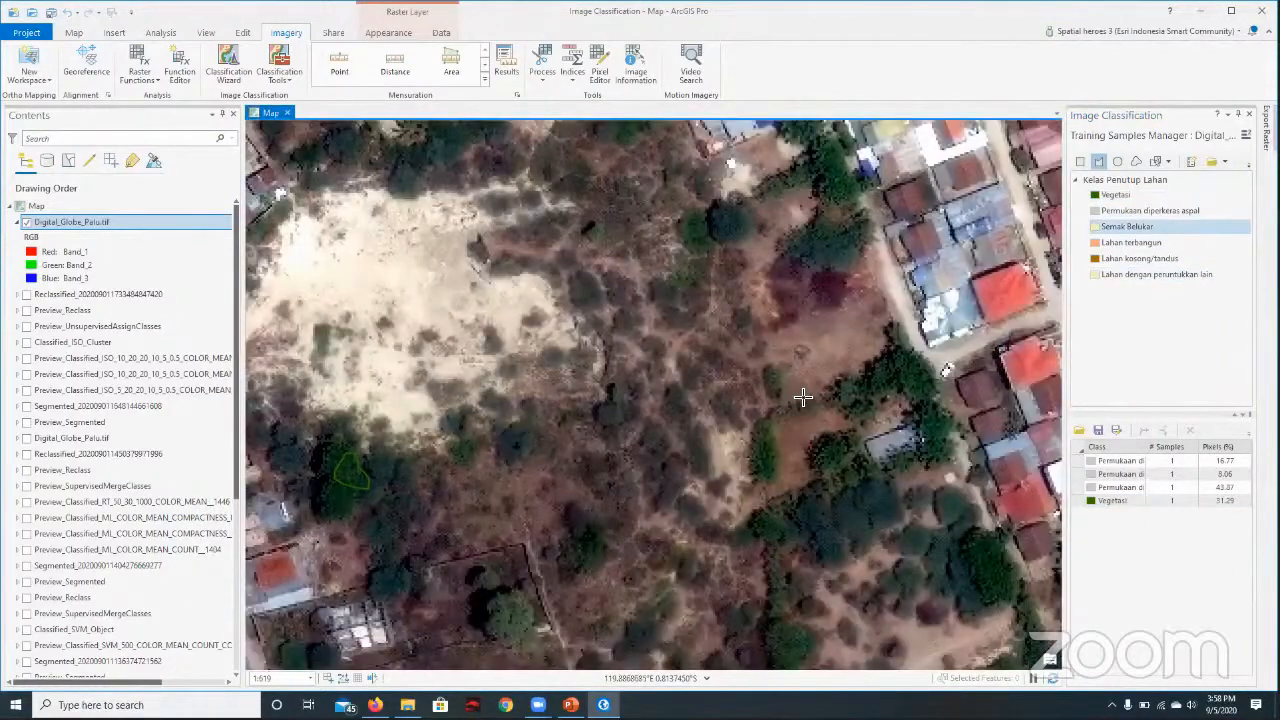
{"action": "scroll", "coordinate": [884, 436], "scroll_direction": "down", "scroll_amount": 1}
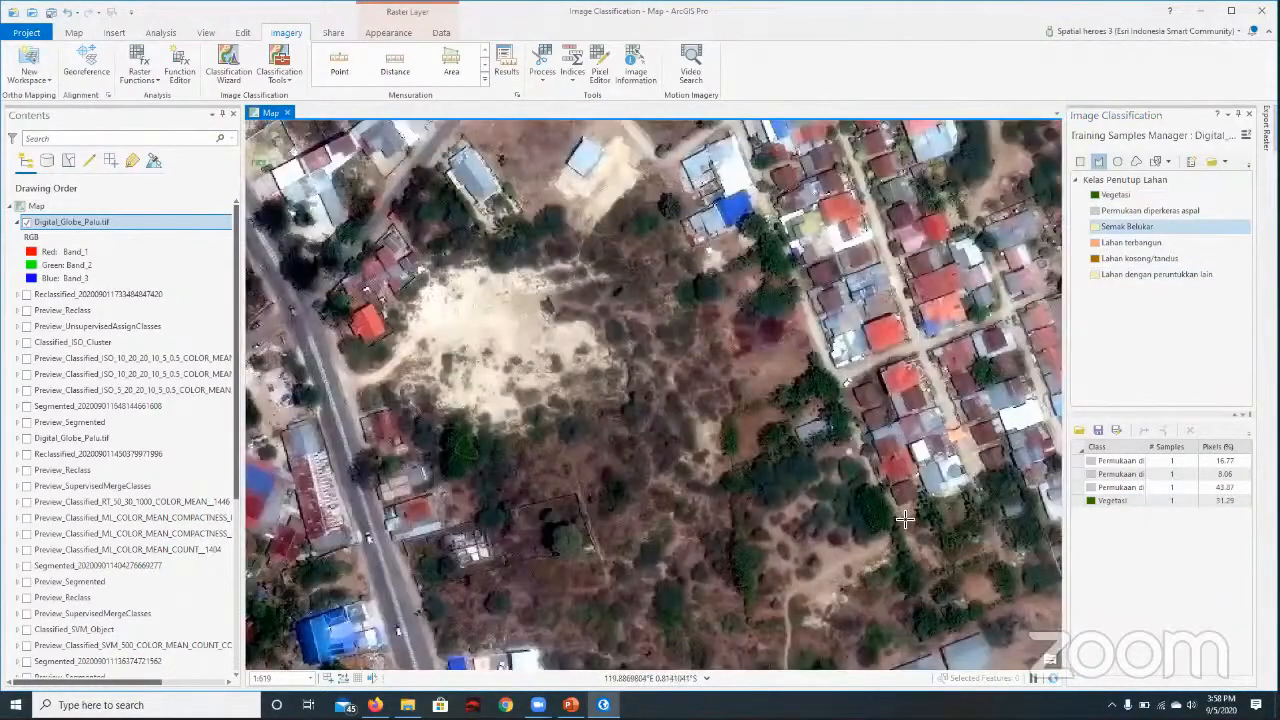
{"action": "scroll", "coordinate": [915, 510], "scroll_direction": "down", "scroll_amount": 1}
{"action": "left_click_drag", "start_coordinate": [916, 509], "coordinate": [783, 345]}
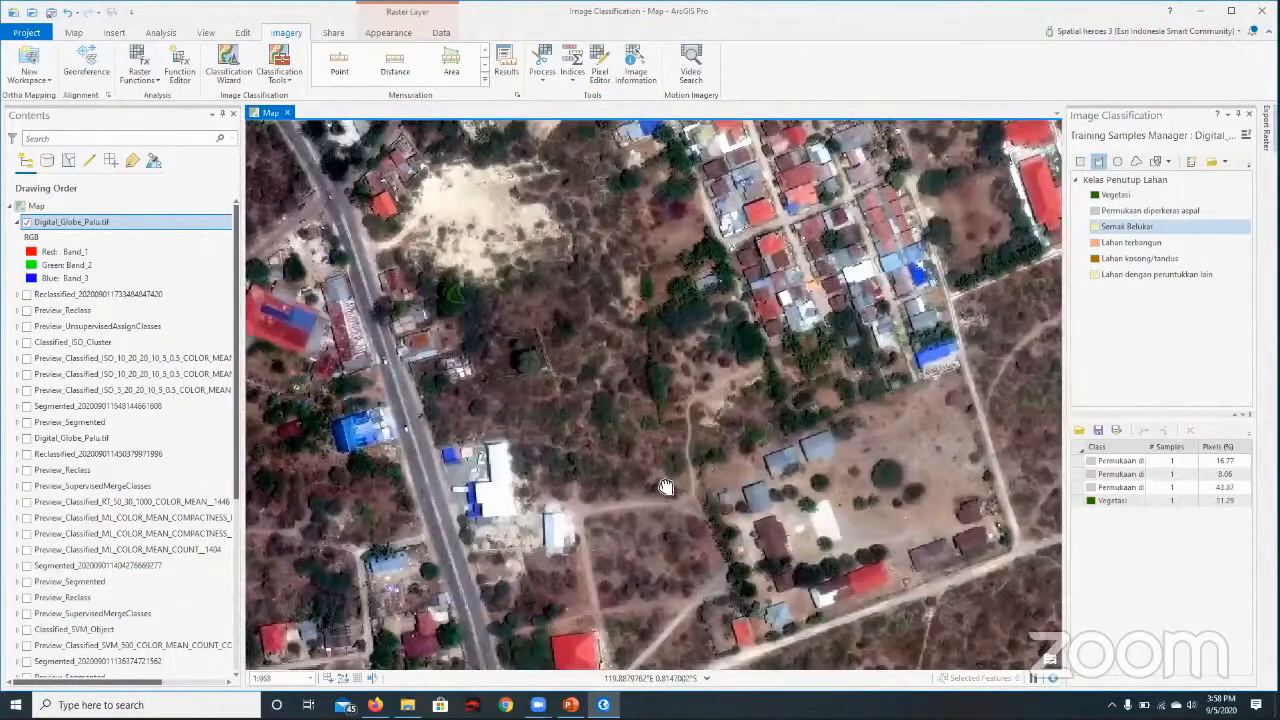
{"action": "scroll", "coordinate": [666, 487], "scroll_direction": "up", "scroll_amount": 1}
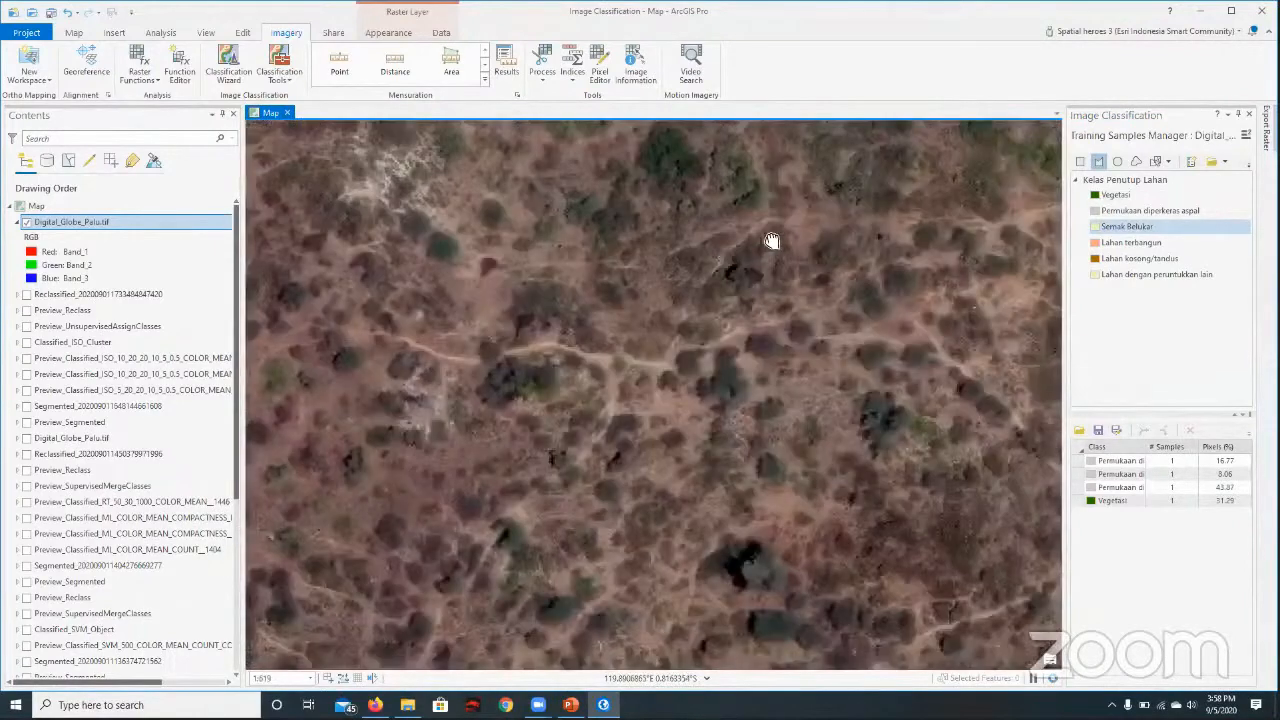
{"action": "left_click_drag", "start_coordinate": [772, 241], "coordinate": [714, 278]}
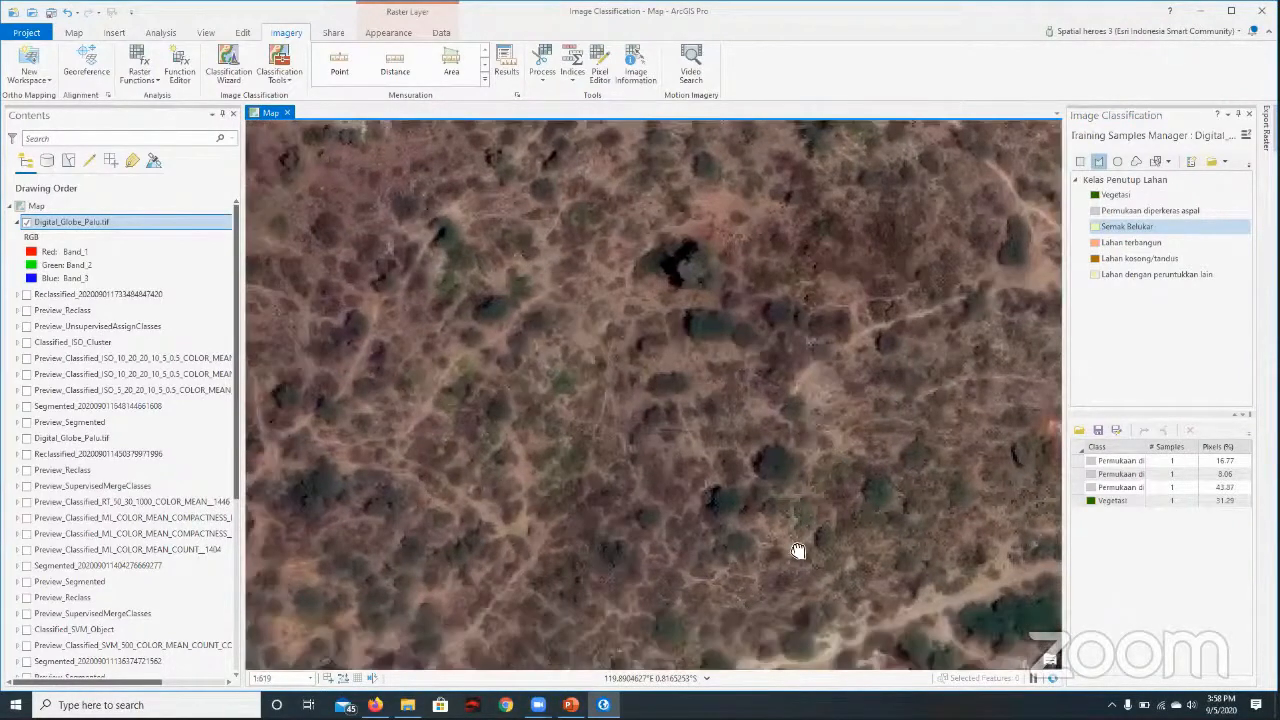
{"action": "left_click_drag", "start_coordinate": [700, 385], "coordinate": [727, 487]}
{"action": "left_click_drag", "start_coordinate": [600, 363], "coordinate": [560, 489]}
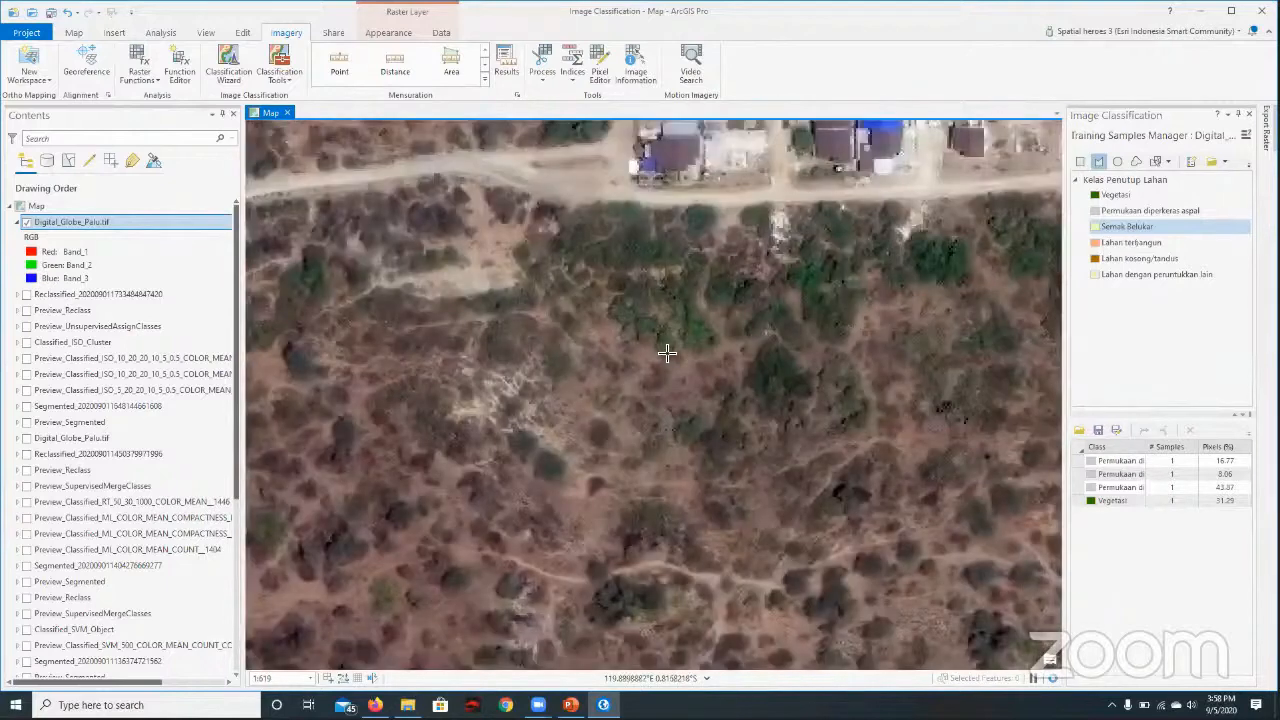
{"action": "scroll", "coordinate": [665, 362], "scroll_direction": "up", "scroll_amount": 1}
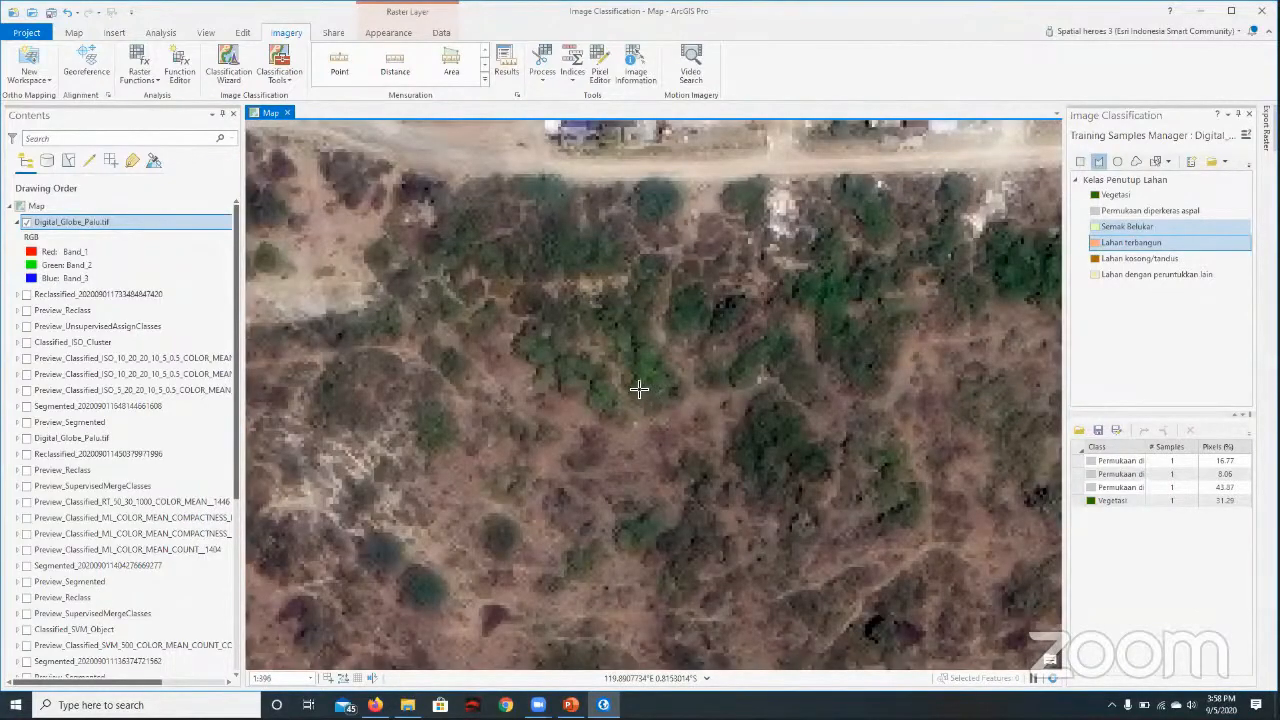
{"action": "scroll", "coordinate": [639, 387], "scroll_direction": "up", "scroll_amount": 1}
{"action": "scroll", "coordinate": [665, 360], "scroll_direction": "up", "scroll_amount": 1}
{"action": "left_click", "coordinate": [656, 394]}
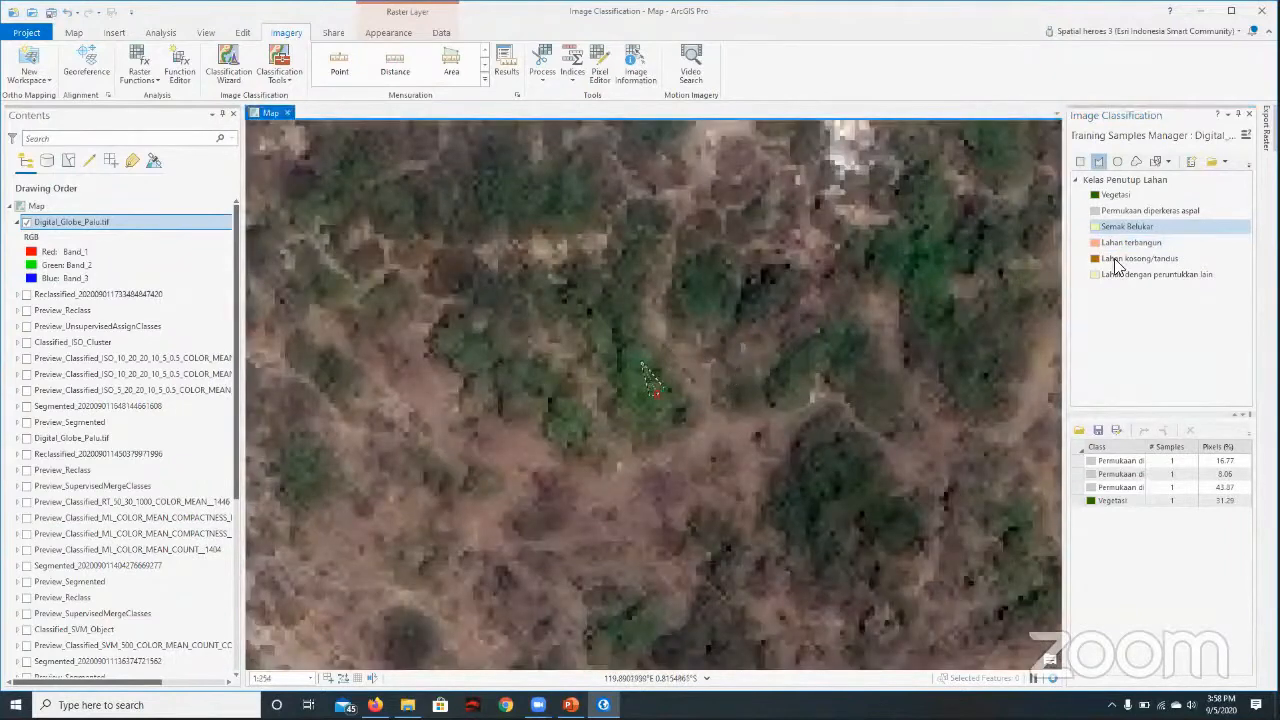
{"action": "scroll", "coordinate": [849, 341], "scroll_direction": "down", "scroll_amount": 1}
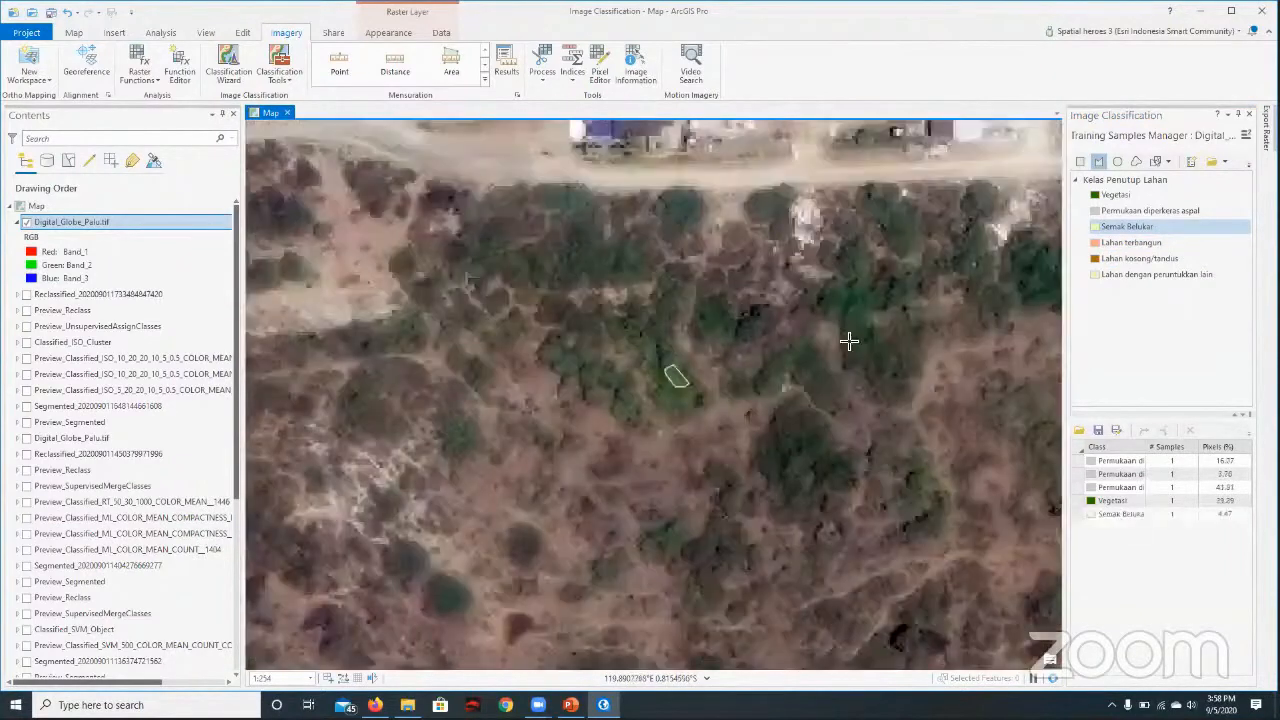
Step: Draw a rectangular Lahan terbangun training sample on the brown roofs in the middle of the house row north of the dirt road
{"action": "scroll", "coordinate": [720, 287], "scroll_direction": "down", "scroll_amount": 1}
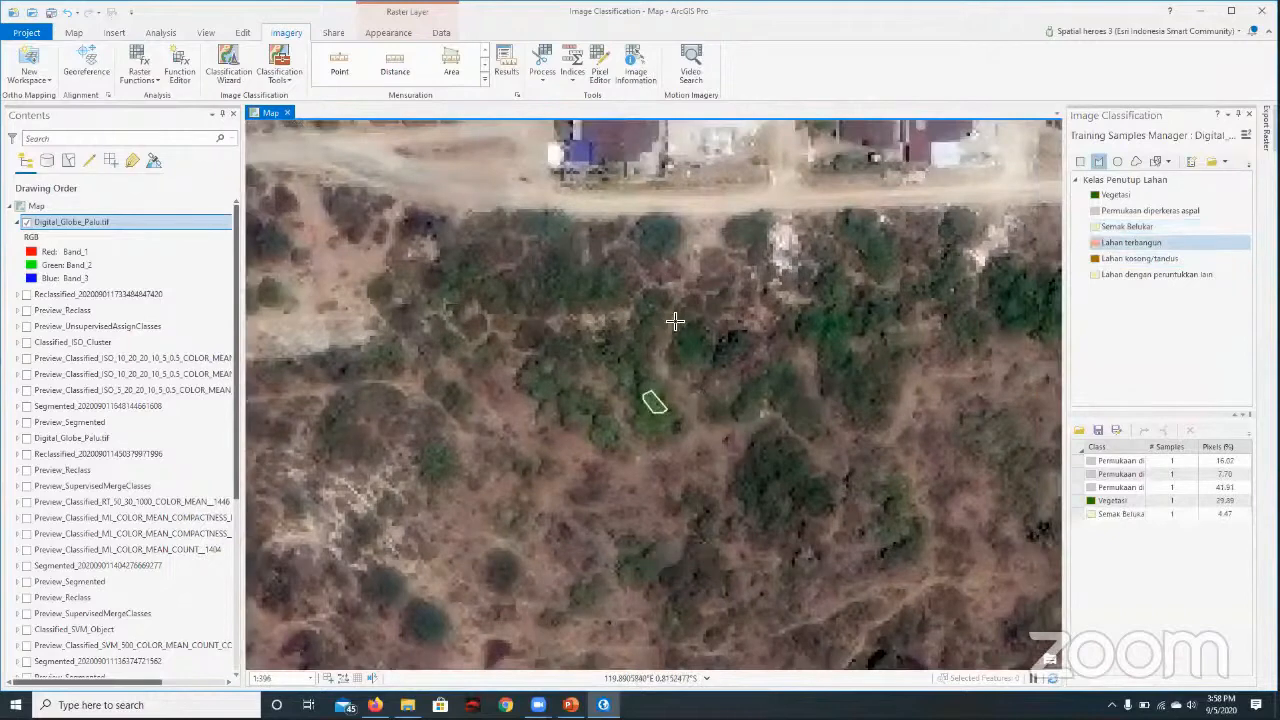
{"action": "key", "text": "Up"}
{"action": "key", "text": "Up"}
{"action": "key", "text": "Right"}
{"action": "scroll", "coordinate": [698, 319], "scroll_direction": "up", "scroll_amount": 1}
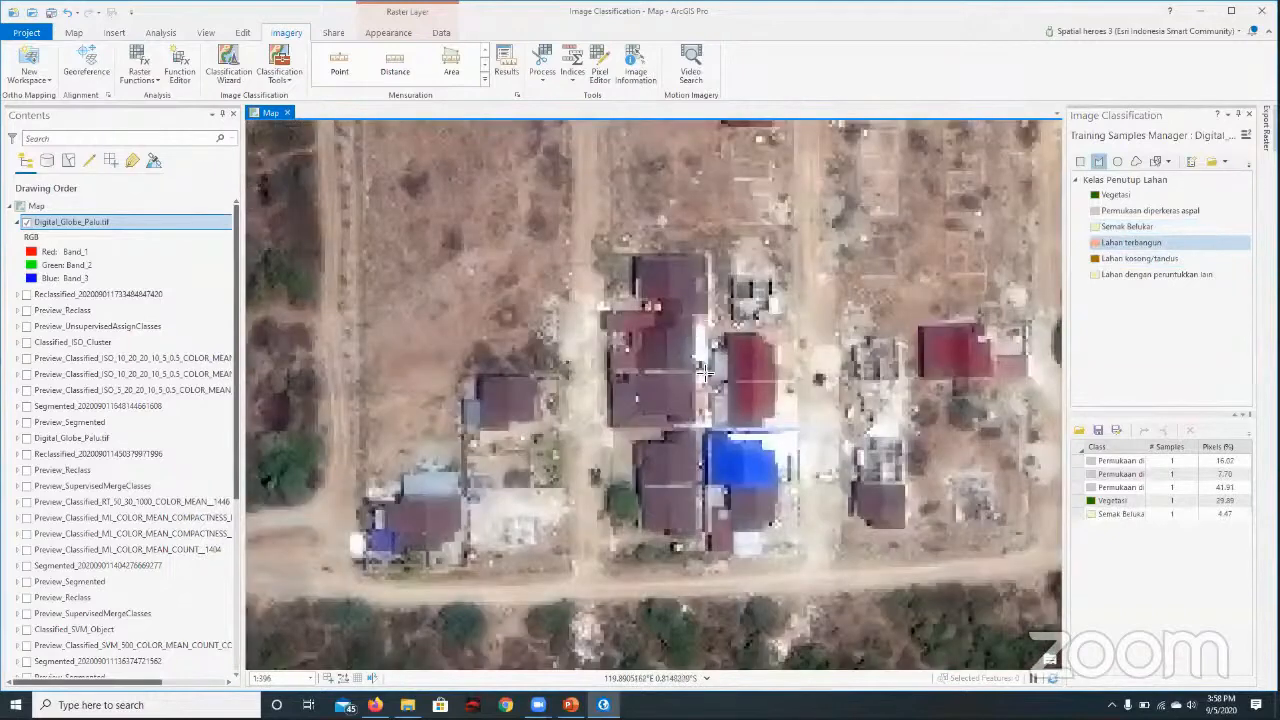
{"action": "scroll", "coordinate": [651, 366], "scroll_direction": "up", "scroll_amount": 1}
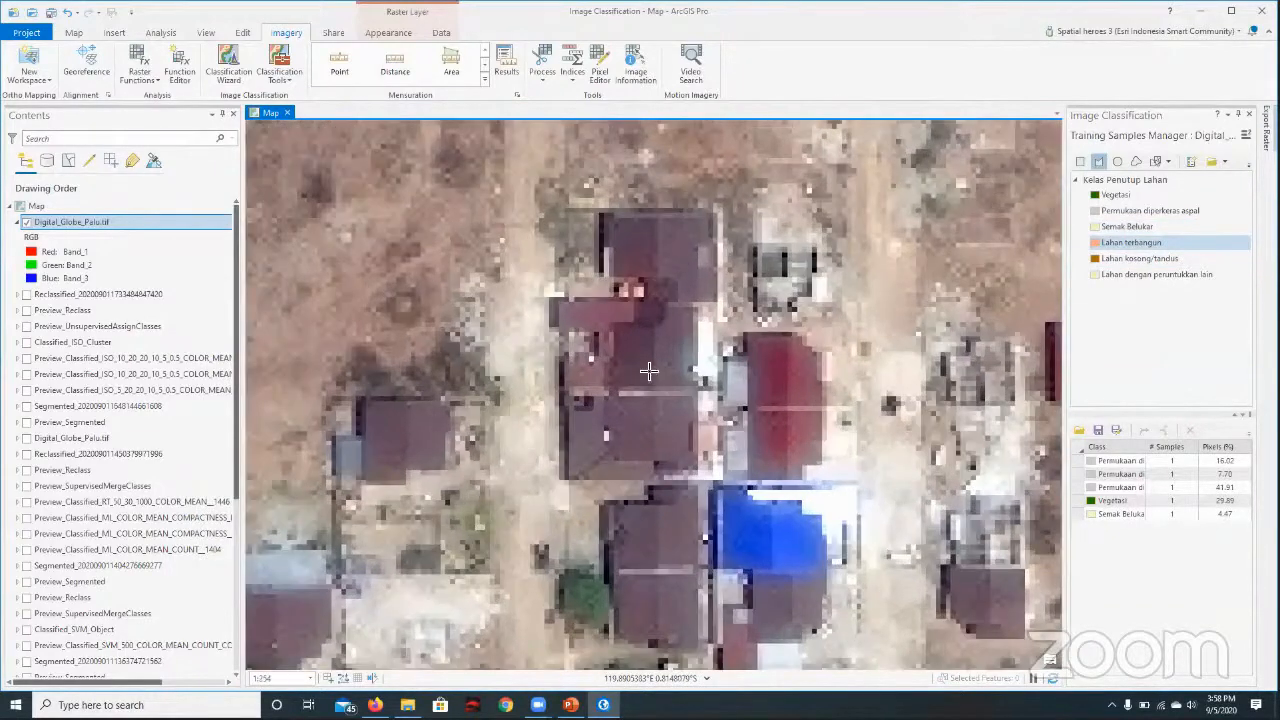
{"action": "left_click_drag", "start_coordinate": [643, 318], "coordinate": [680, 401]}
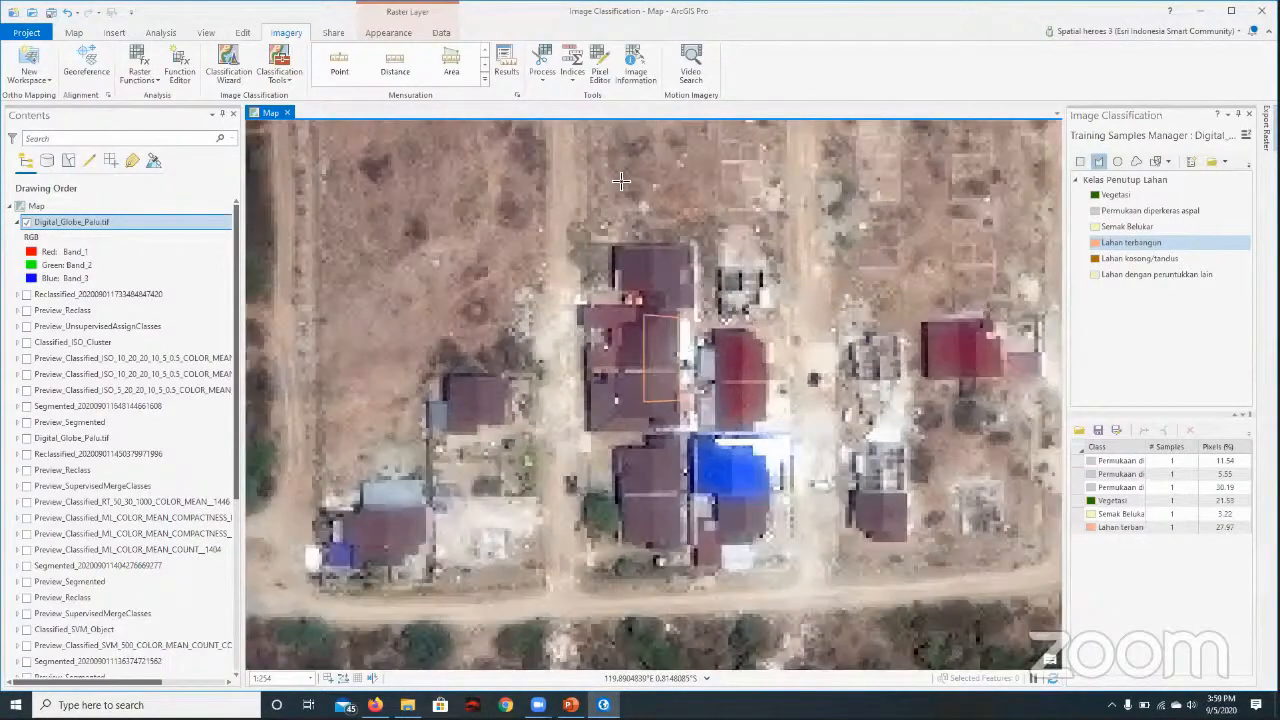
Step: Draw a large polygon training sample of Lahan terbangun across the eastern part of the southern warehouse's striped roof
{"action": "scroll", "coordinate": [620, 195], "scroll_direction": "down", "scroll_amount": 5}
{"action": "scroll", "coordinate": [632, 272], "scroll_direction": "up", "scroll_amount": 1}
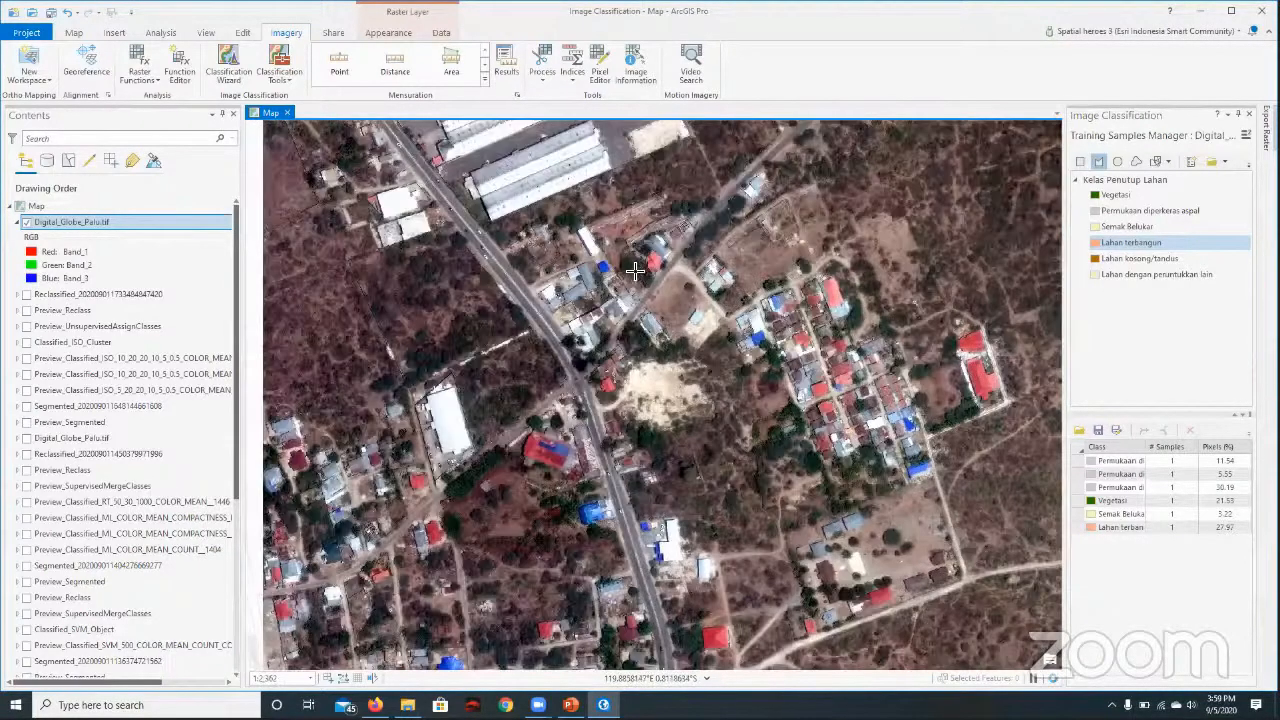
{"action": "scroll", "coordinate": [660, 275], "scroll_direction": "up", "scroll_amount": 1}
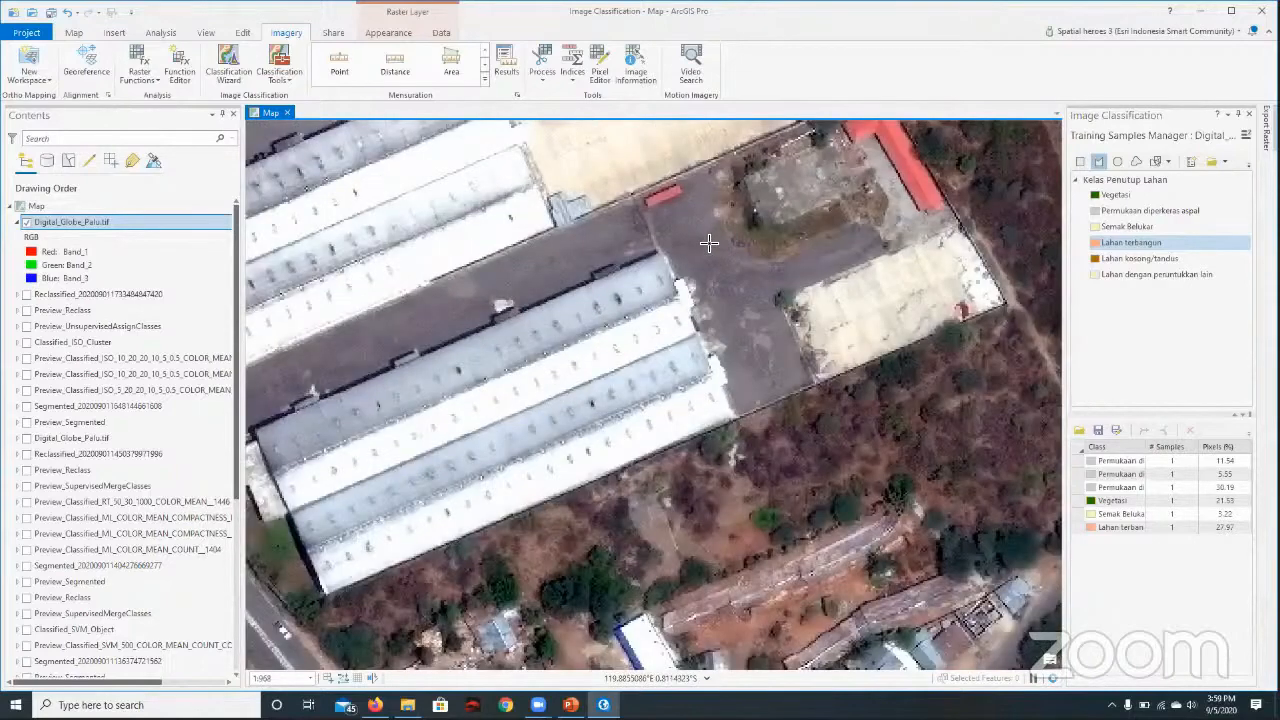
{"action": "scroll", "coordinate": [709, 243], "scroll_direction": "up", "scroll_amount": 1}
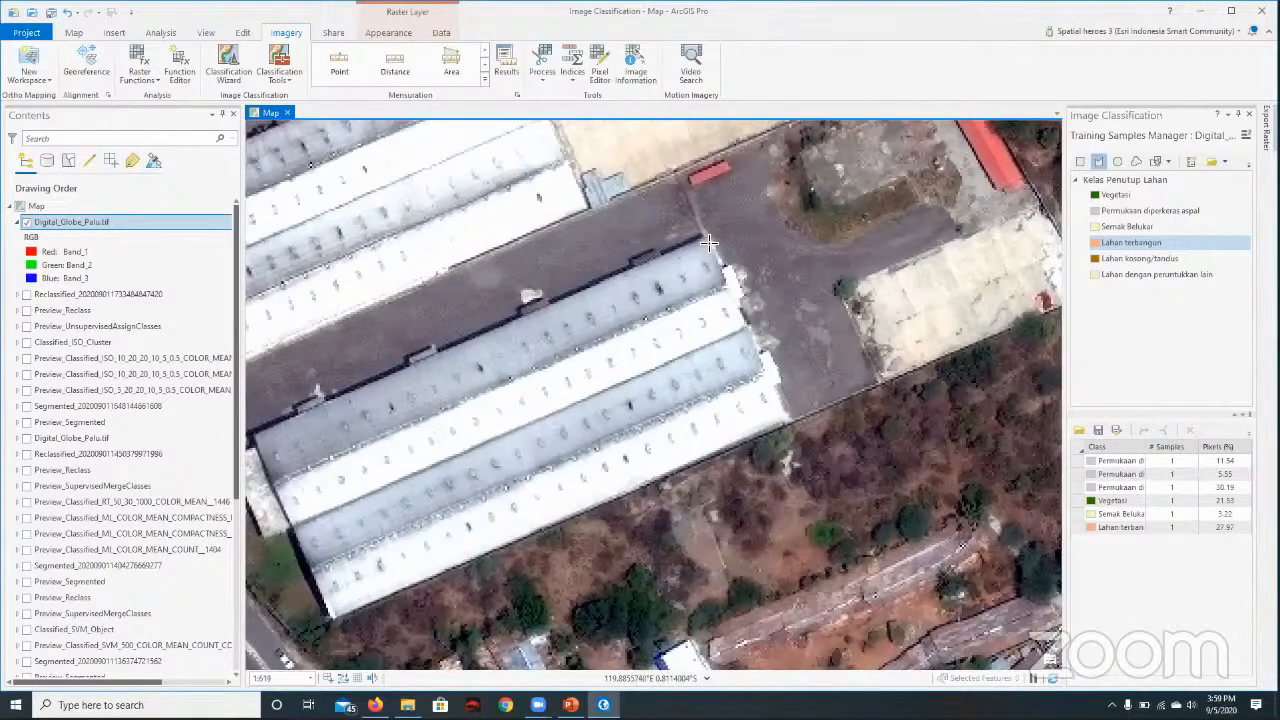
{"action": "left_click", "coordinate": [785, 419]}
{"action": "left_click", "coordinate": [462, 555]}
{"action": "double_click", "coordinate": [408, 428]}
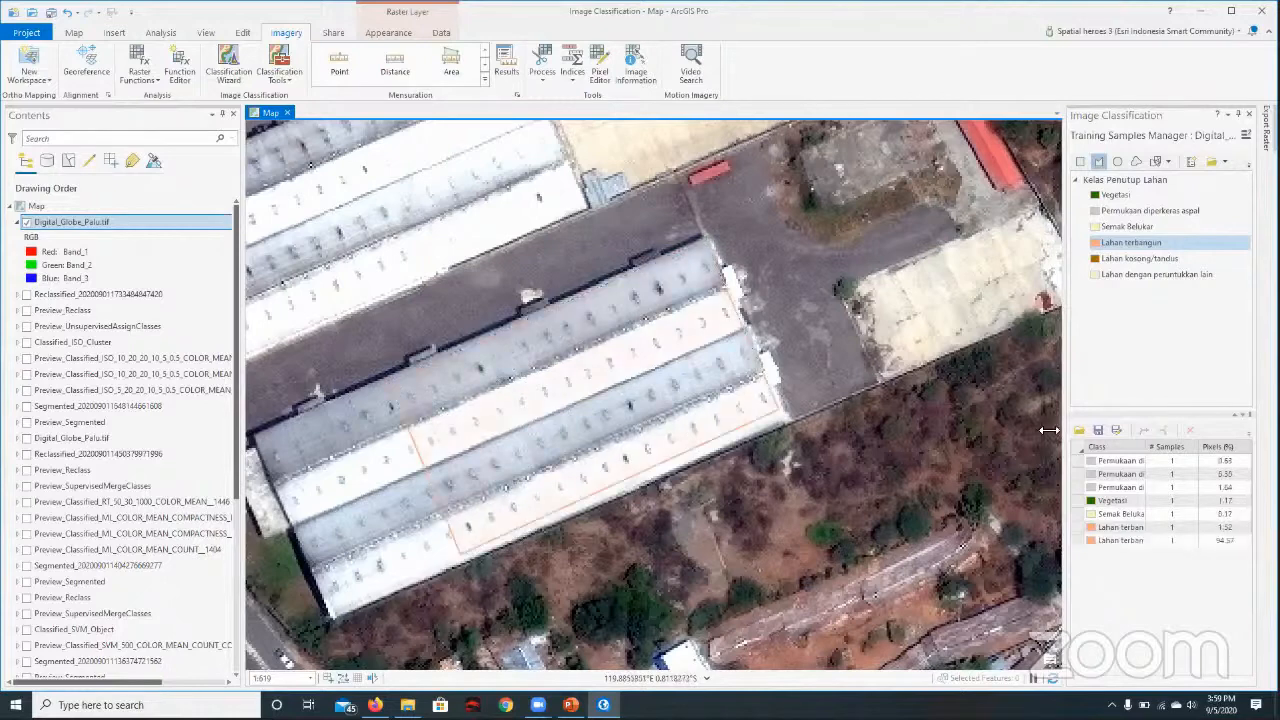
Step: Highlight the large warehouse roof sample on the map and inspect the location of the Vegetasi sample for comparison
{"action": "left_click", "coordinate": [1085, 541]}
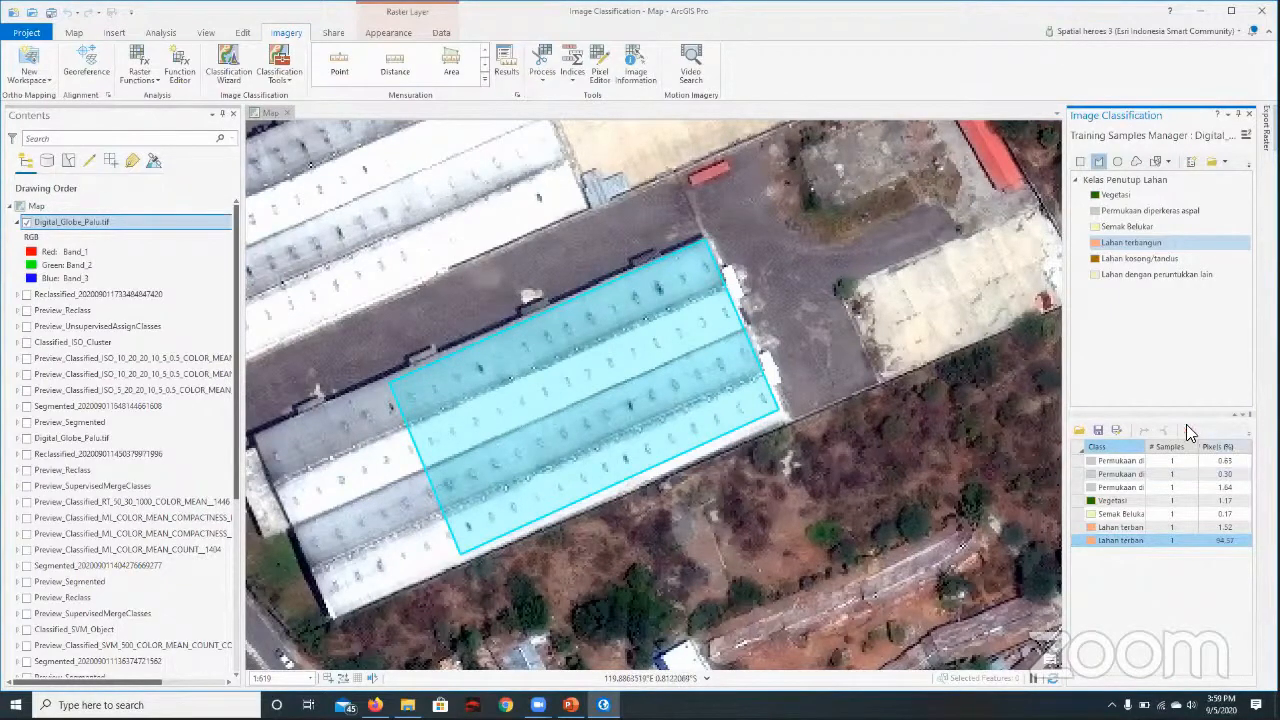
{"action": "left_click", "coordinate": [1078, 528]}
{"action": "left_click", "coordinate": [1078, 541]}
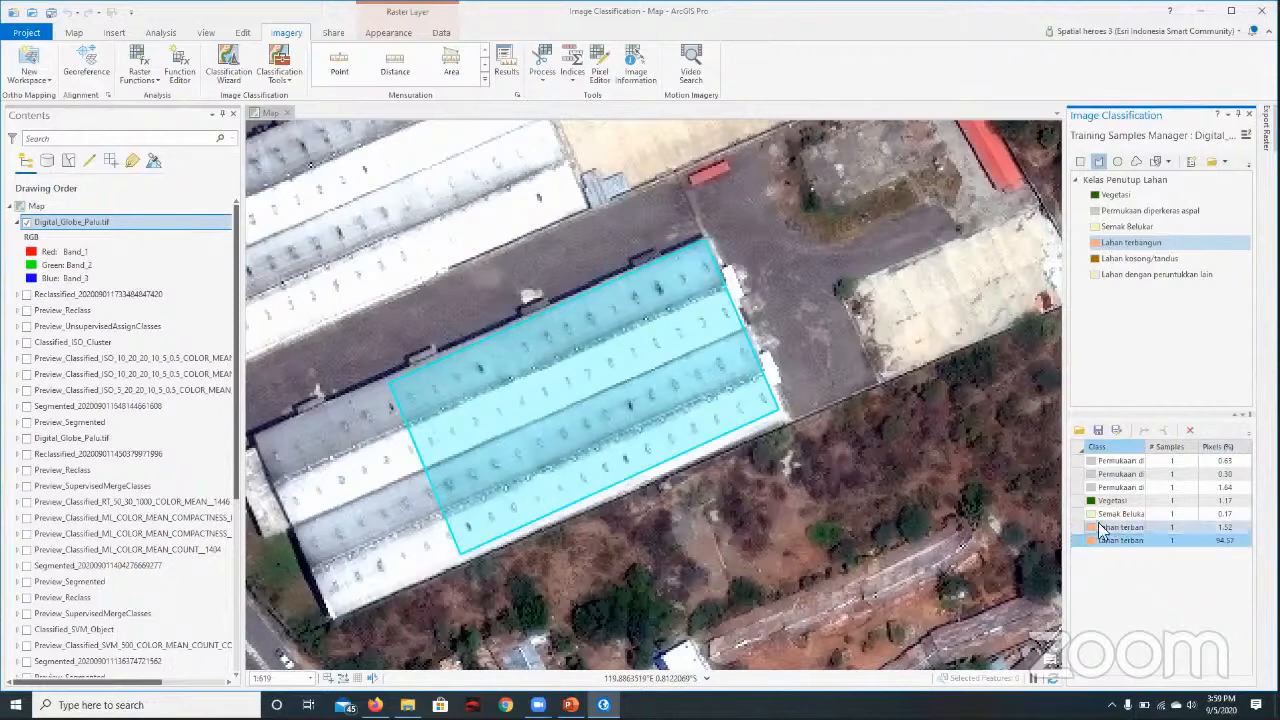
{"action": "left_click", "coordinate": [1074, 500]}
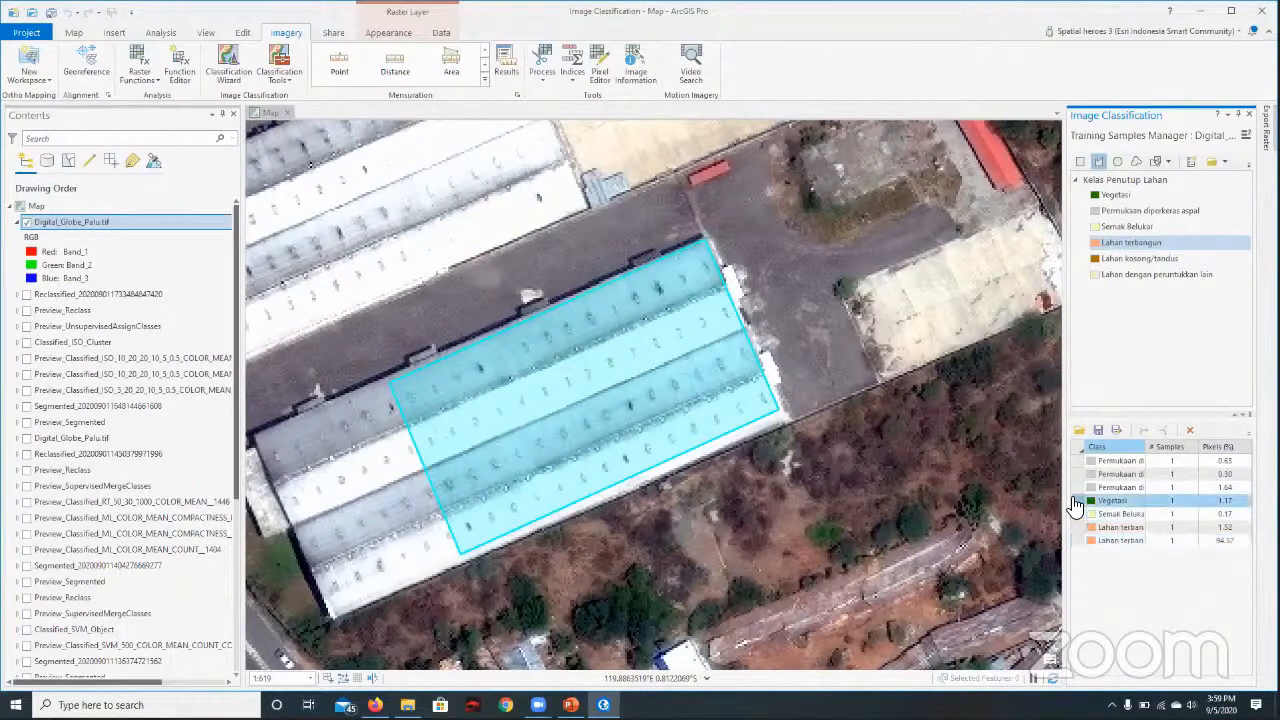
{"action": "double_click", "coordinate": [1086, 499]}
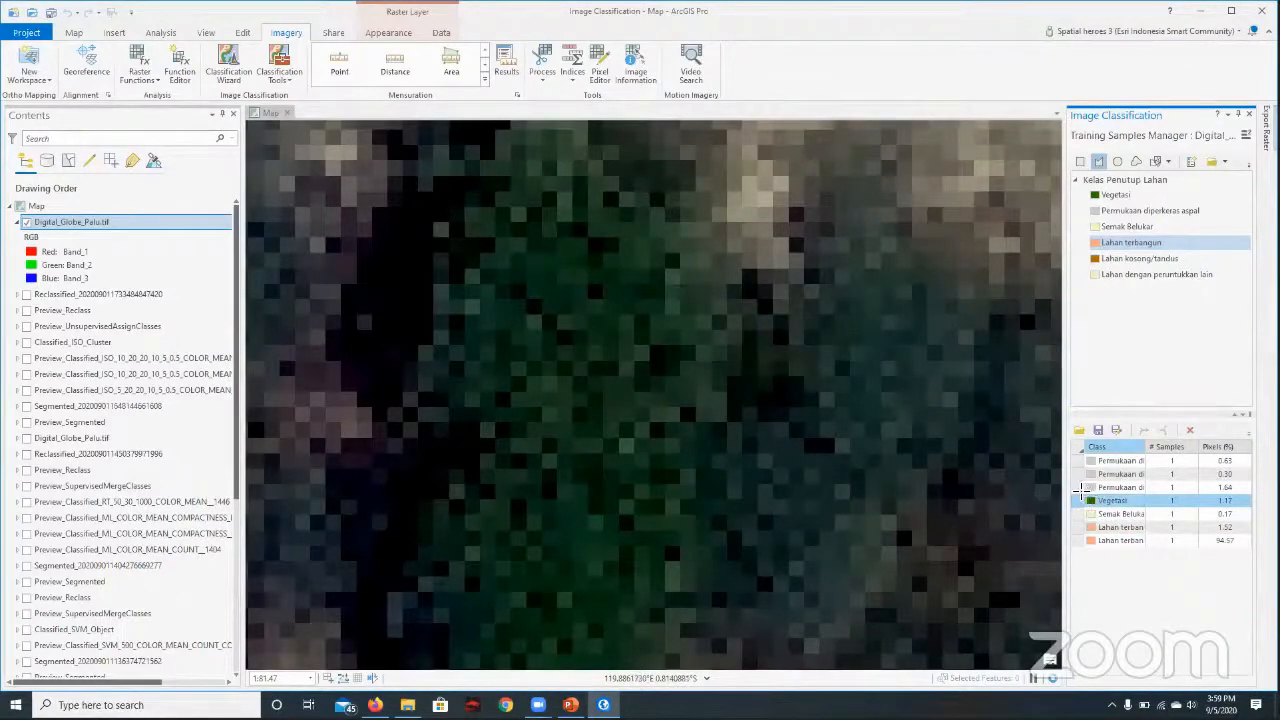
{"action": "scroll", "coordinate": [908, 480], "scroll_direction": "down", "scroll_amount": 3}
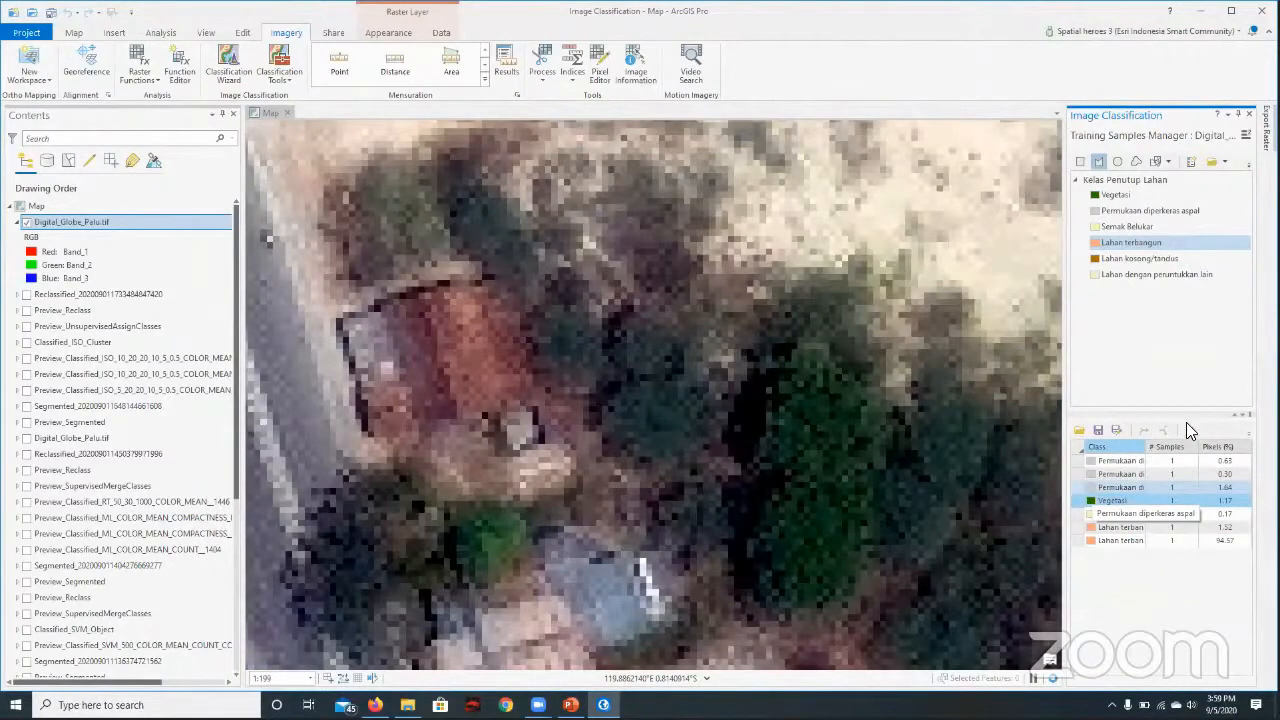
Step: Delete the large Lahan terbangun training sample covering the warehouse roof
{"action": "double_click", "coordinate": [1170, 541]}
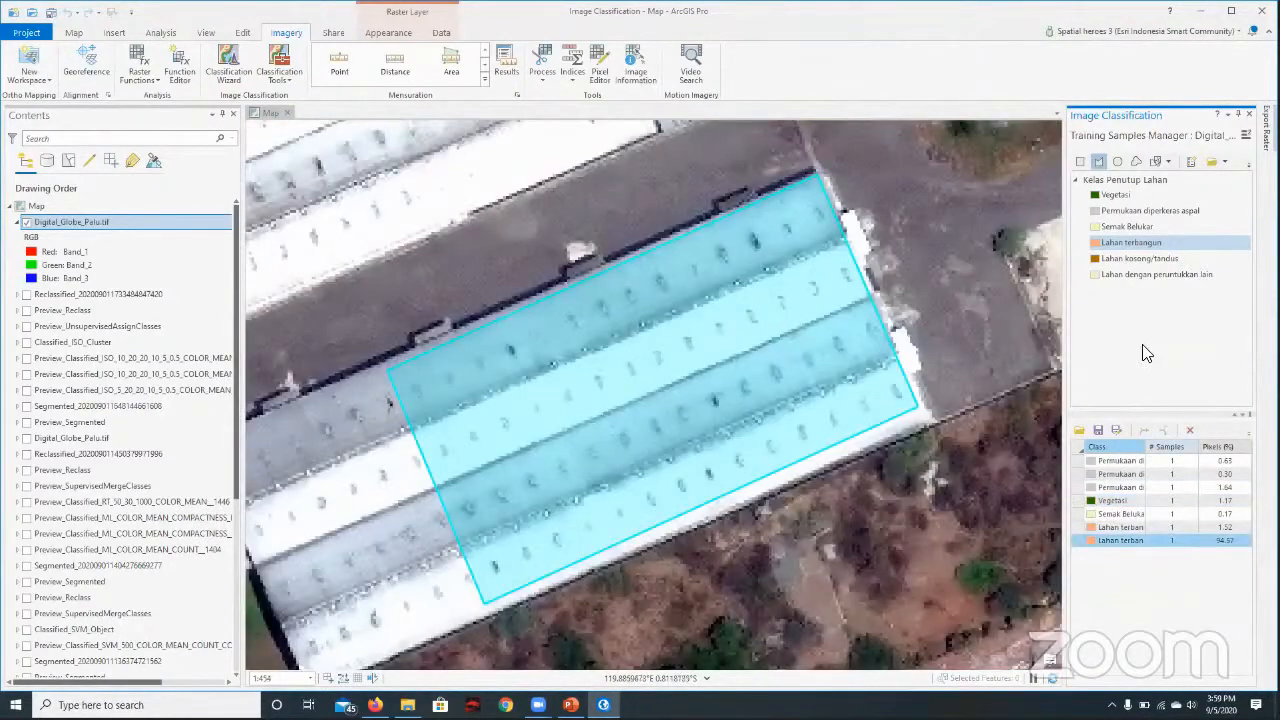
{"action": "key", "text": "Delete"}
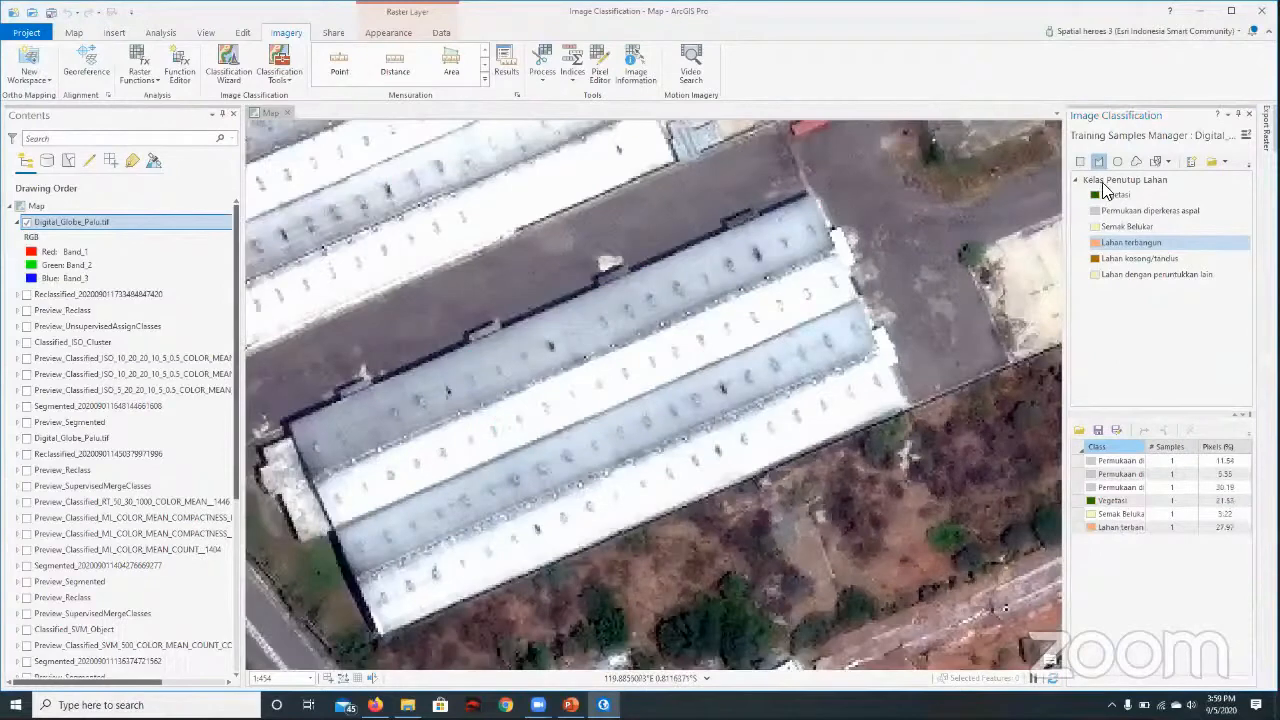
{"action": "left_click", "coordinate": [1102, 184]}
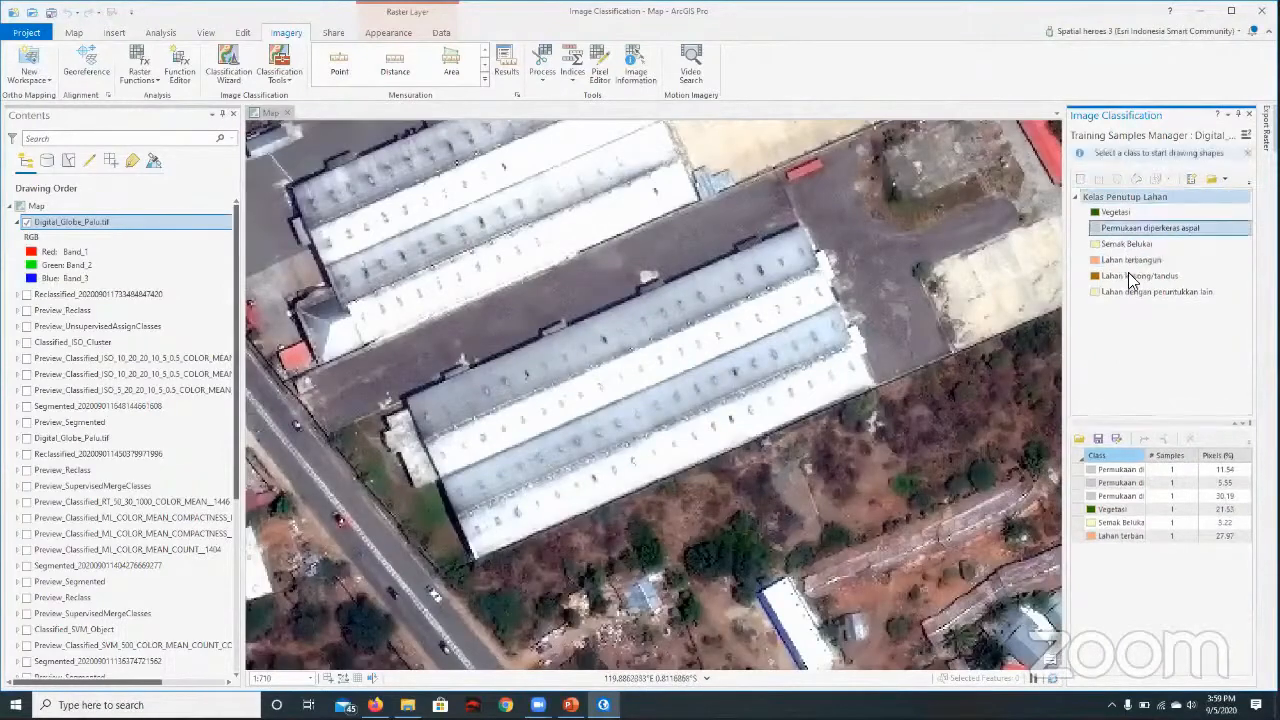
Step: Add a class named Lahan Terbangun dengan atap seng with value 7 to the Kelas Penutup Lahan schema
{"action": "left_click", "coordinate": [1128, 244]}
{"action": "left_click", "coordinate": [1152, 212]}
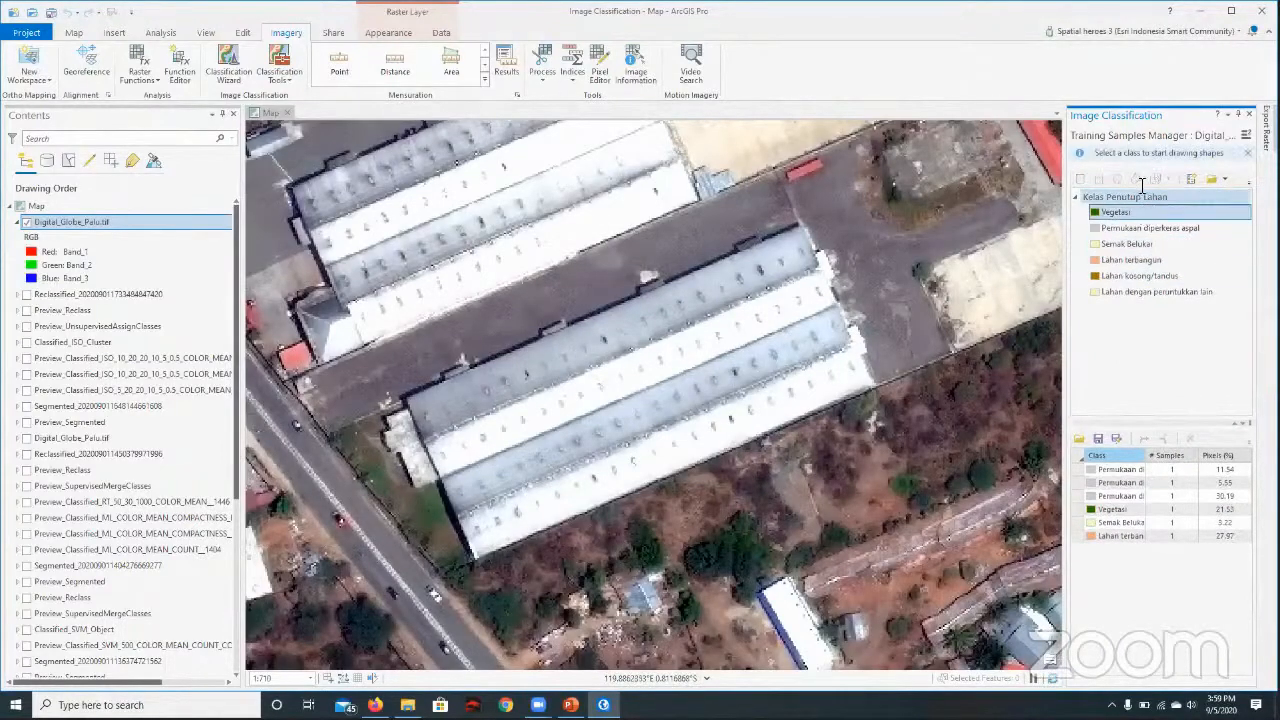
{"action": "right_click", "coordinate": [1150, 197]}
{"action": "left_click", "coordinate": [1188, 208]}
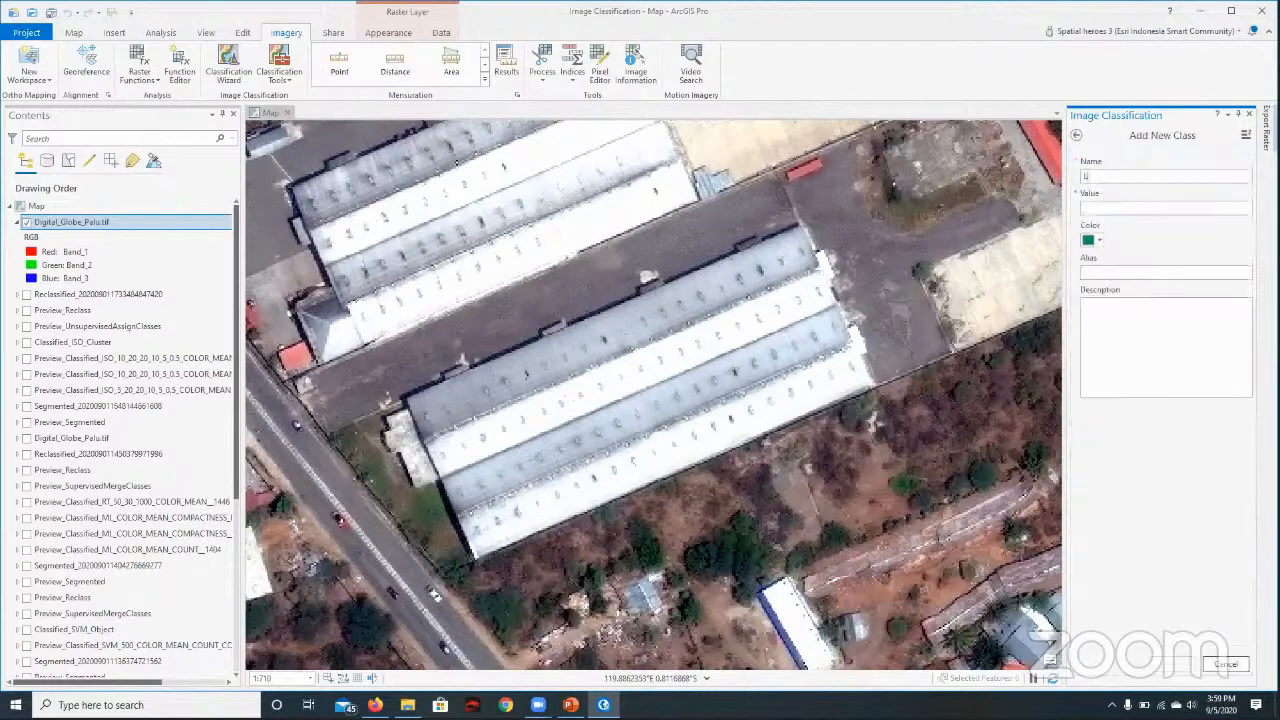
{"action": "type", "text": "Lahan Terbangun dengan atap seng"}
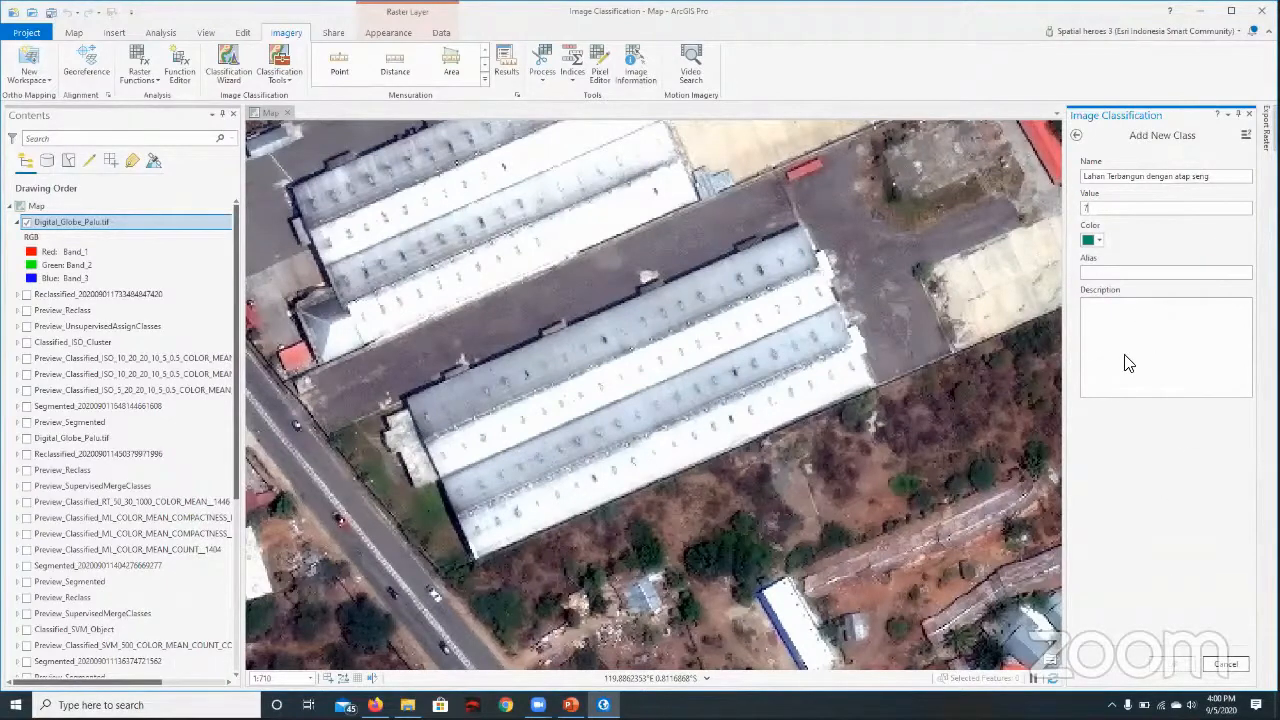
{"action": "key", "text": "Return"}
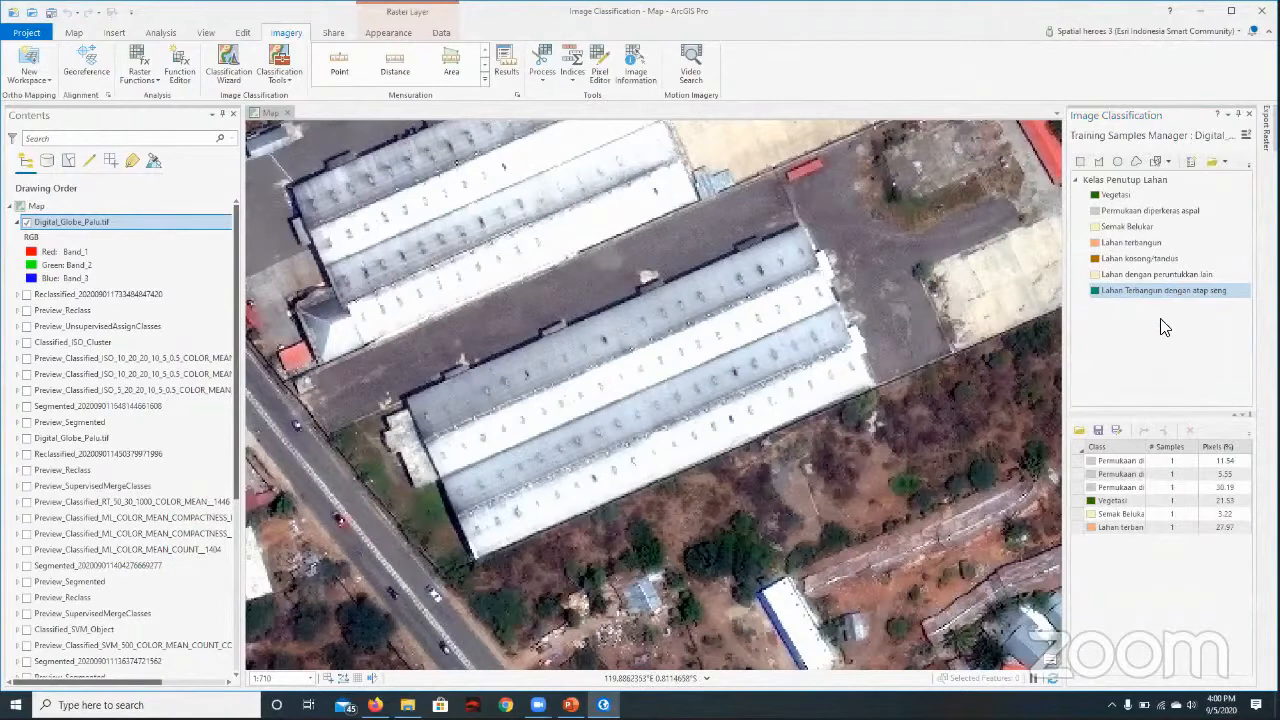
Step: Remove the Lahan Terbangun dengan atap seng class from the schema
{"action": "right_click", "coordinate": [1160, 292]}
{"action": "left_click", "coordinate": [1105, 335]}
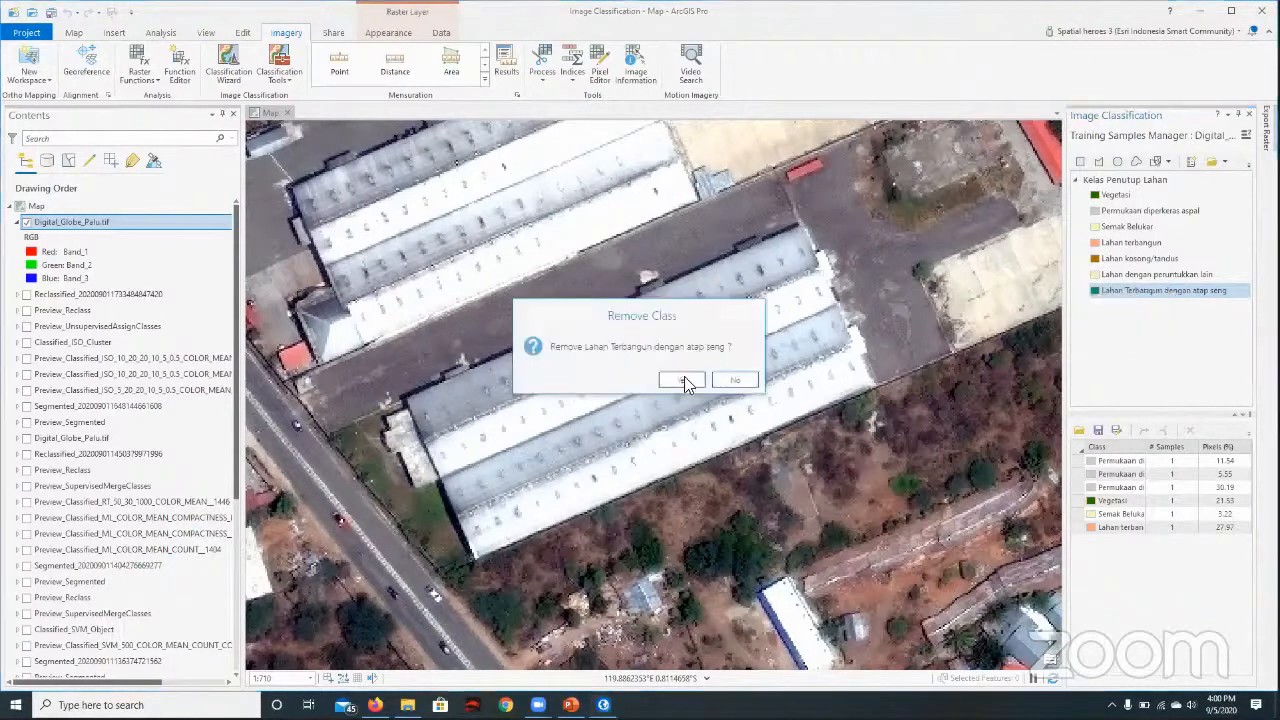
{"action": "left_click", "coordinate": [684, 379]}
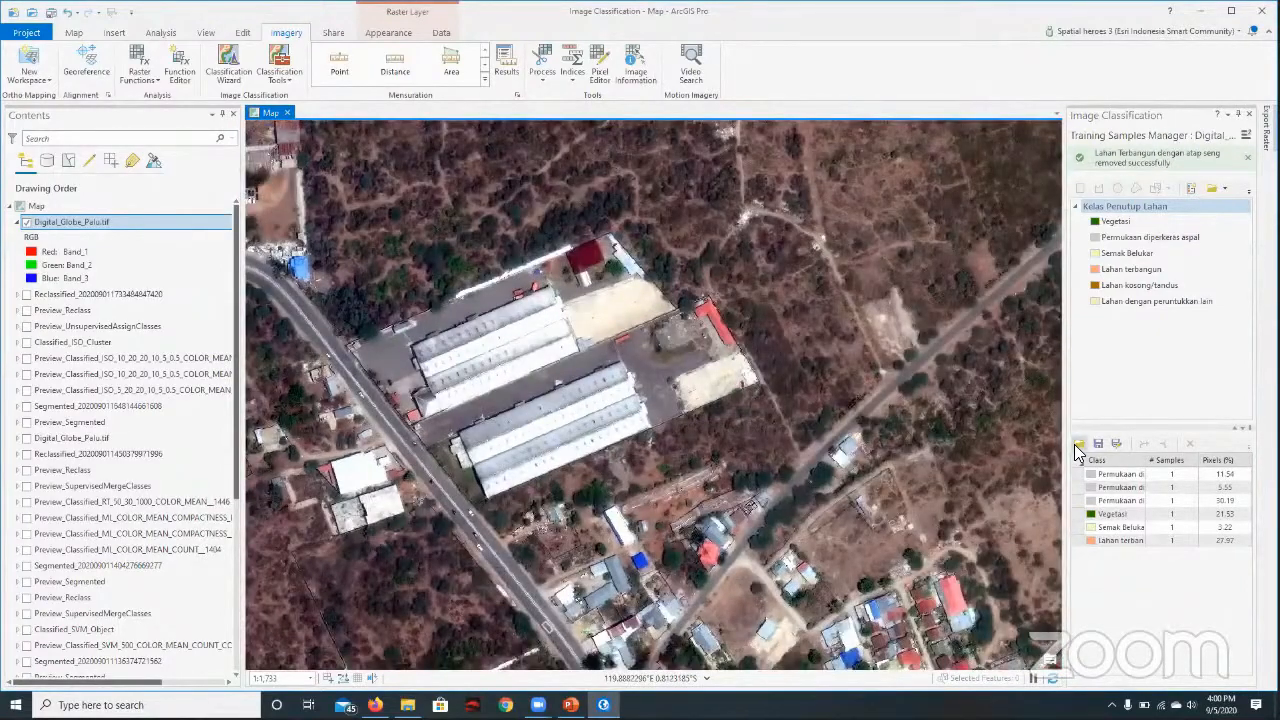
Step: Load the existing training samples from Kelas.shp in the Machine Learning folder
{"action": "left_click", "coordinate": [1078, 444]}
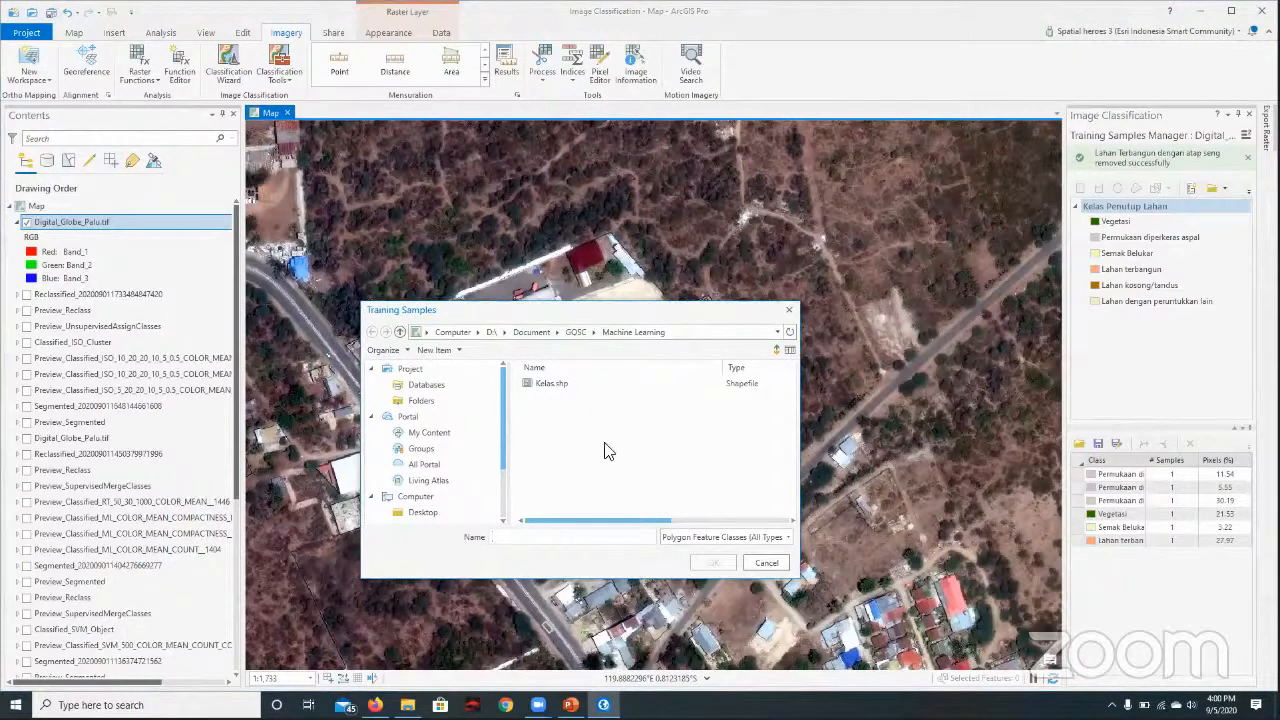
{"action": "left_click", "coordinate": [566, 390]}
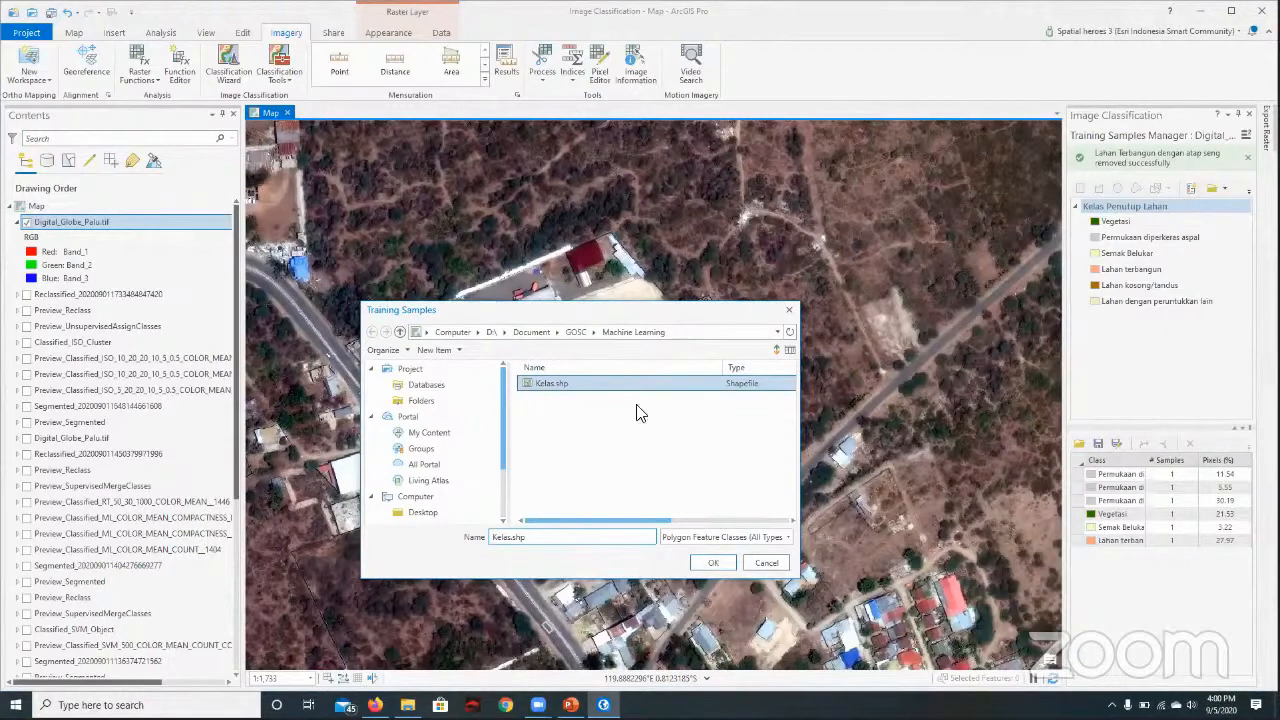
{"action": "left_click", "coordinate": [713, 562]}
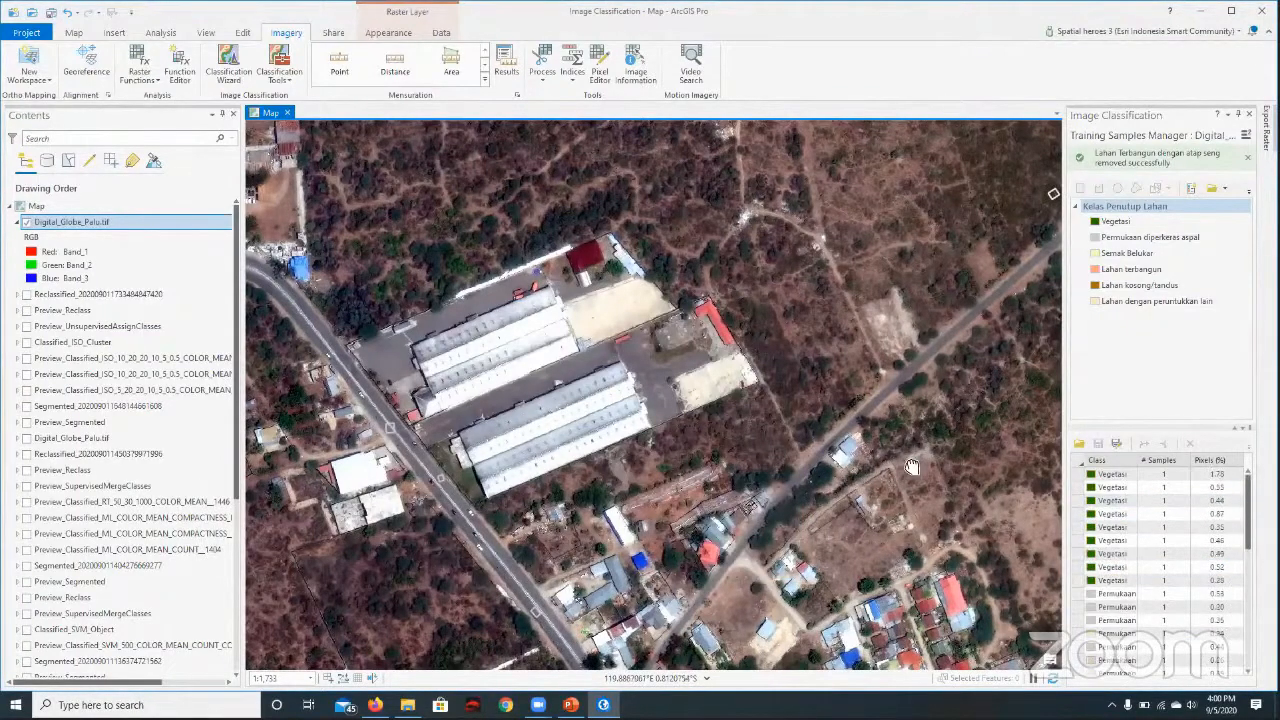
Step: Examine how the loaded training samples are distributed over the satellite image and review the sample list for every class
{"action": "scroll", "coordinate": [731, 421], "scroll_direction": "down", "scroll_amount": 5}
{"action": "left_click_drag", "start_coordinate": [750, 404], "coordinate": [543, 369]}
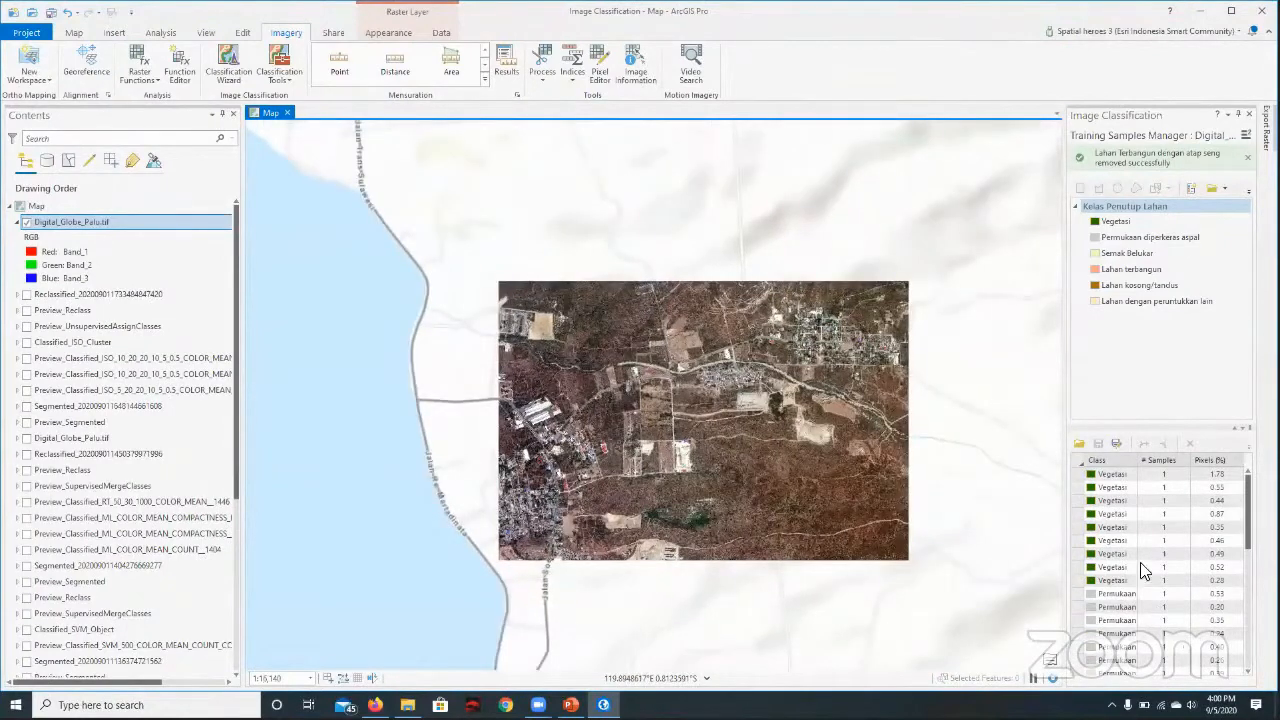
{"action": "scroll", "coordinate": [742, 422], "scroll_direction": "up", "scroll_amount": 4}
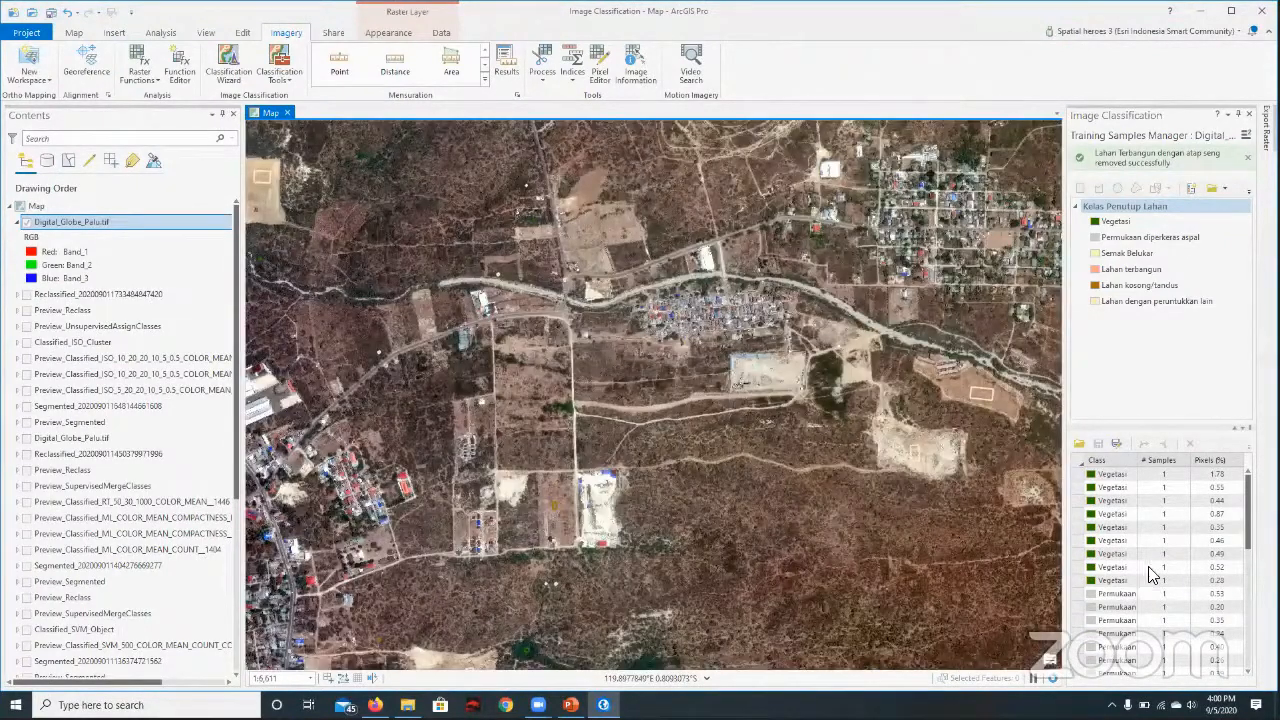
{"action": "scroll", "coordinate": [1145, 572], "scroll_direction": "down", "scroll_amount": 10}
{"action": "scroll", "coordinate": [1170, 577], "scroll_direction": "up", "scroll_amount": 5}
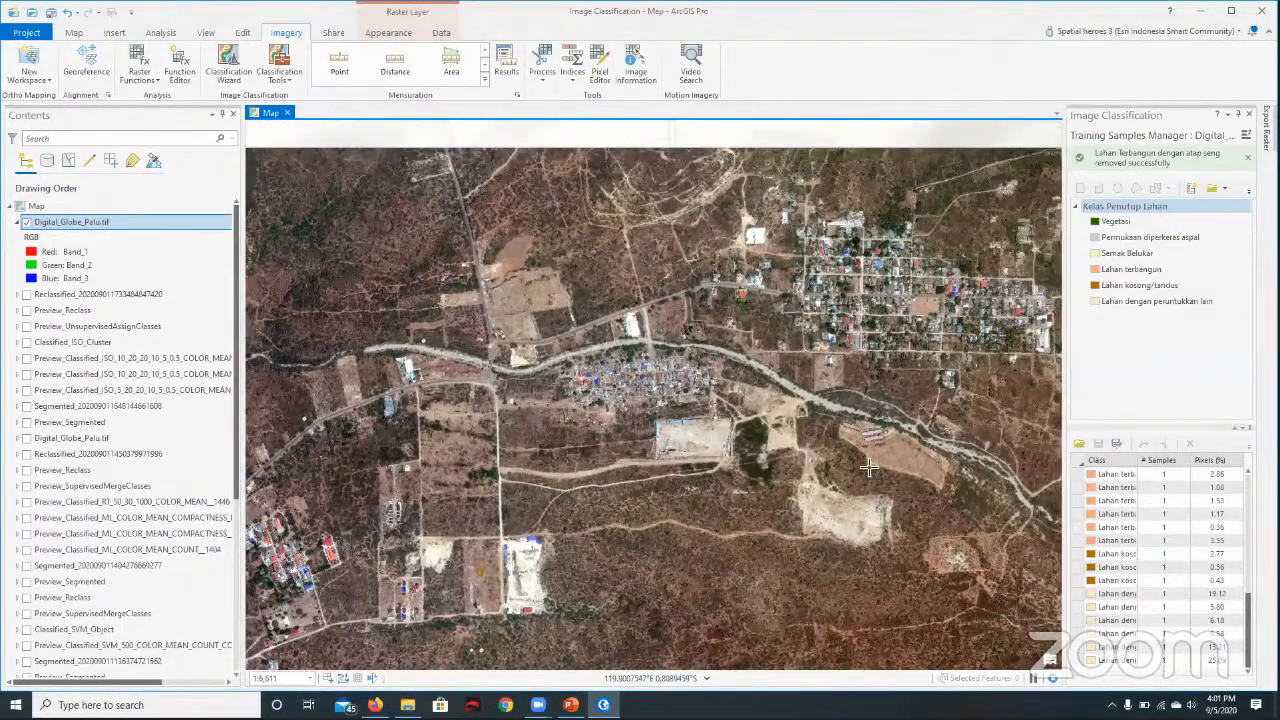
{"action": "scroll", "coordinate": [870, 468], "scroll_direction": "up", "scroll_amount": 4}
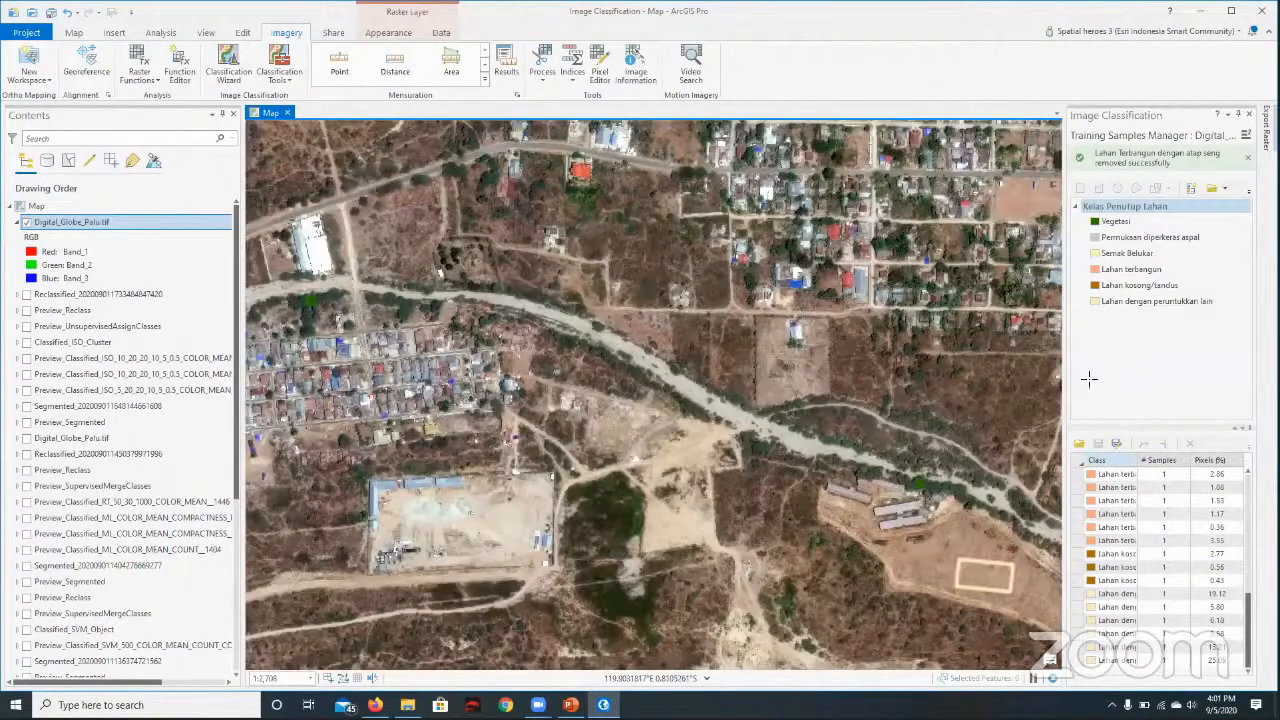
{"action": "left_click_drag", "start_coordinate": [961, 489], "coordinate": [907, 495]}
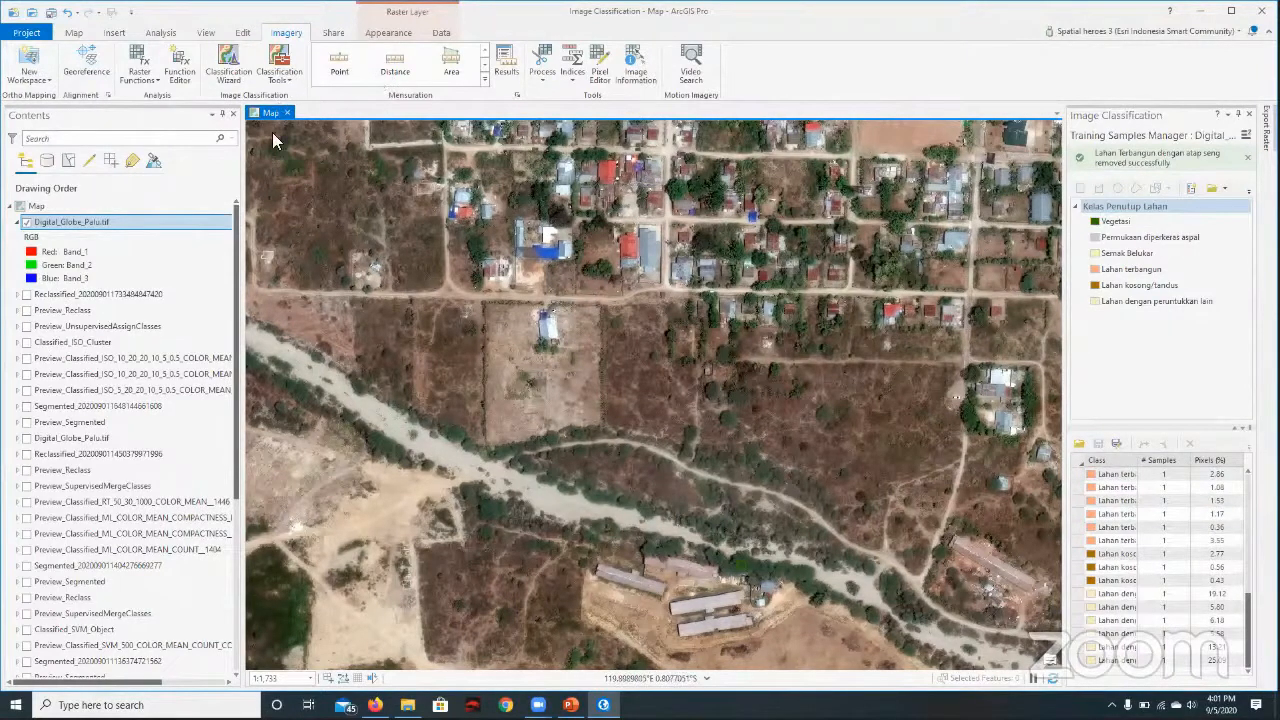
Step: Open the Classification Wizard for the Digital_Globe_Palu.tif image
{"action": "left_click", "coordinate": [279, 68]}
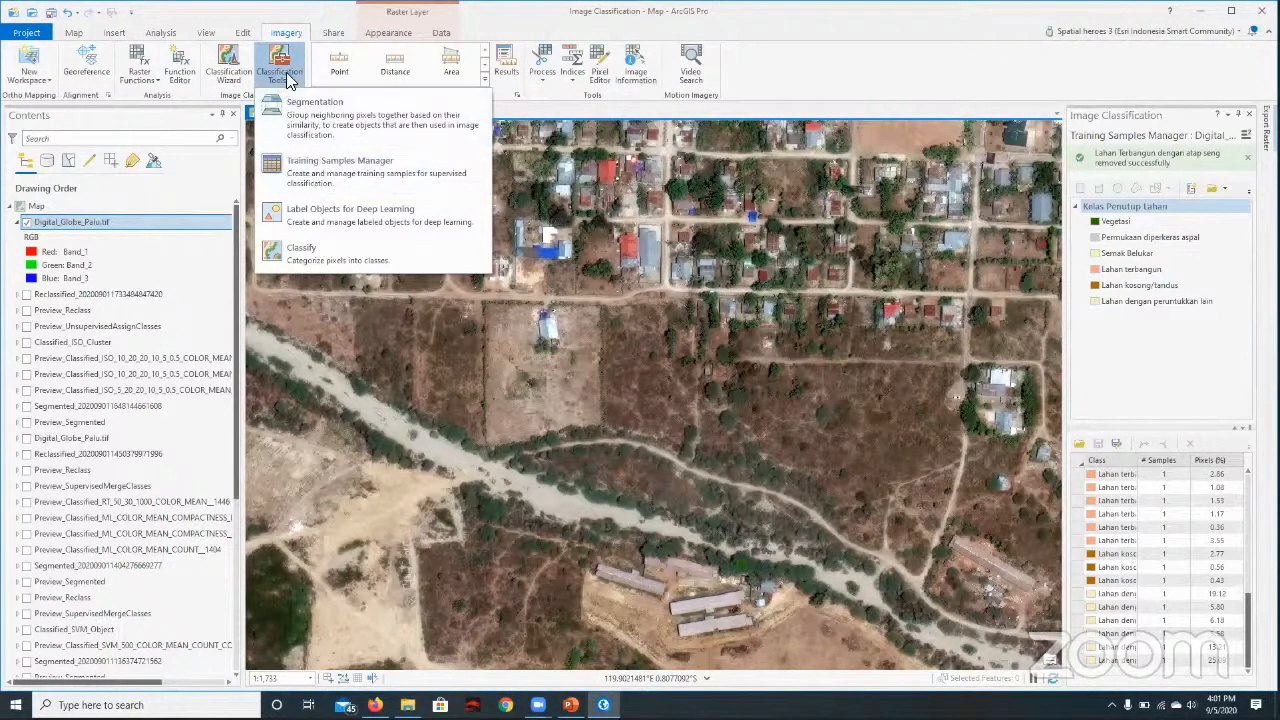
{"action": "left_click", "coordinate": [230, 88]}
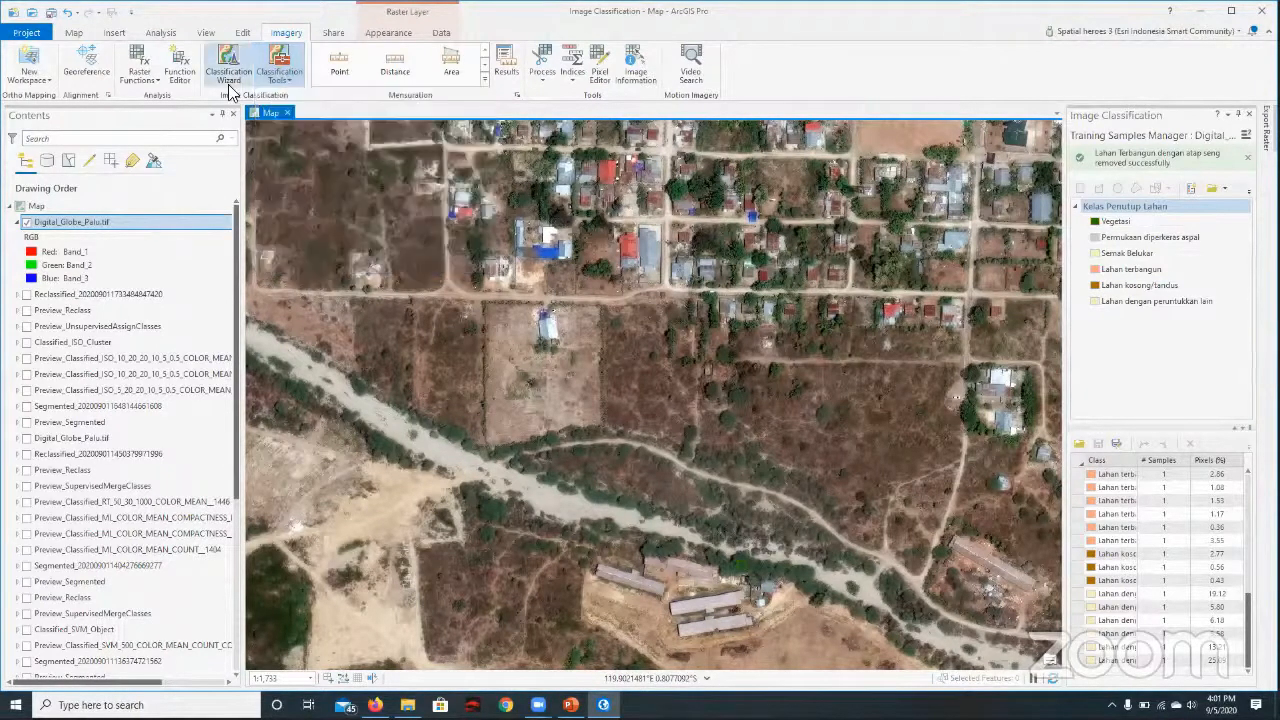